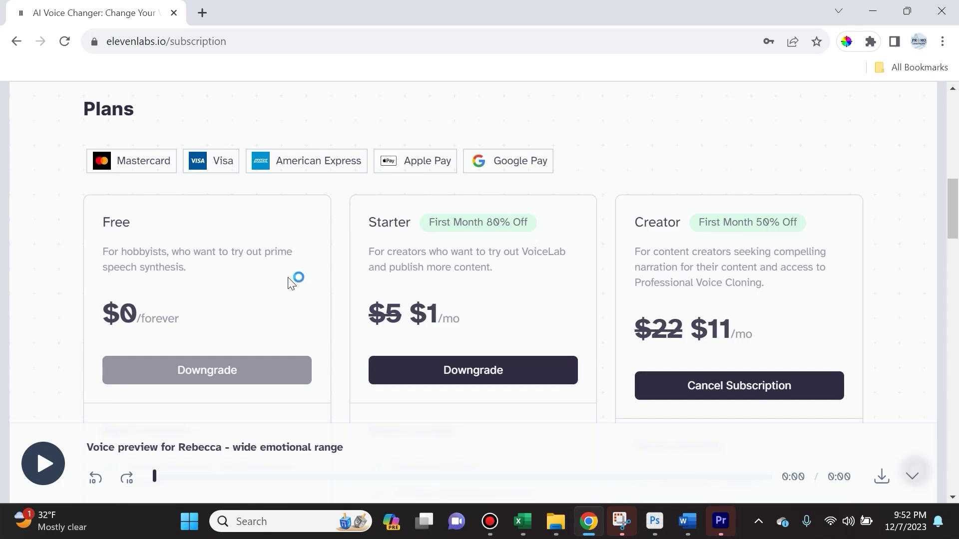
Step: Scroll through the Free, Starter and Creator plan comparison on the subscription page
{"action": "scroll", "coordinate": [313, 336], "scroll_direction": "up", "scroll_amount": 8}
{"action": "scroll", "coordinate": [324, 307], "scroll_direction": "up", "scroll_amount": 3}
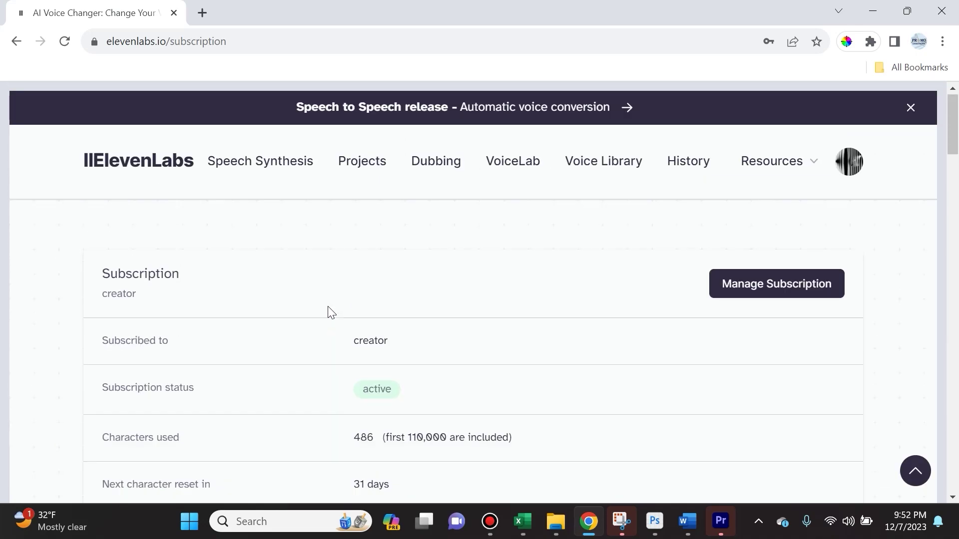
{"action": "scroll", "coordinate": [325, 312], "scroll_direction": "down", "scroll_amount": 9}
{"action": "scroll", "coordinate": [321, 319], "scroll_direction": "down", "scroll_amount": 2}
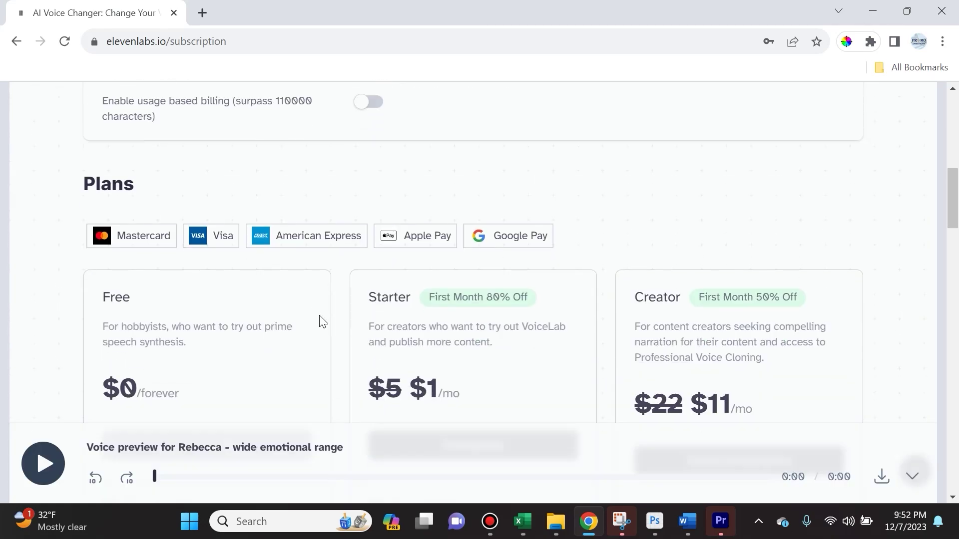
{"action": "scroll", "coordinate": [317, 325], "scroll_direction": "up", "scroll_amount": 6}
{"action": "scroll", "coordinate": [316, 330], "scroll_direction": "down", "scroll_amount": 6}
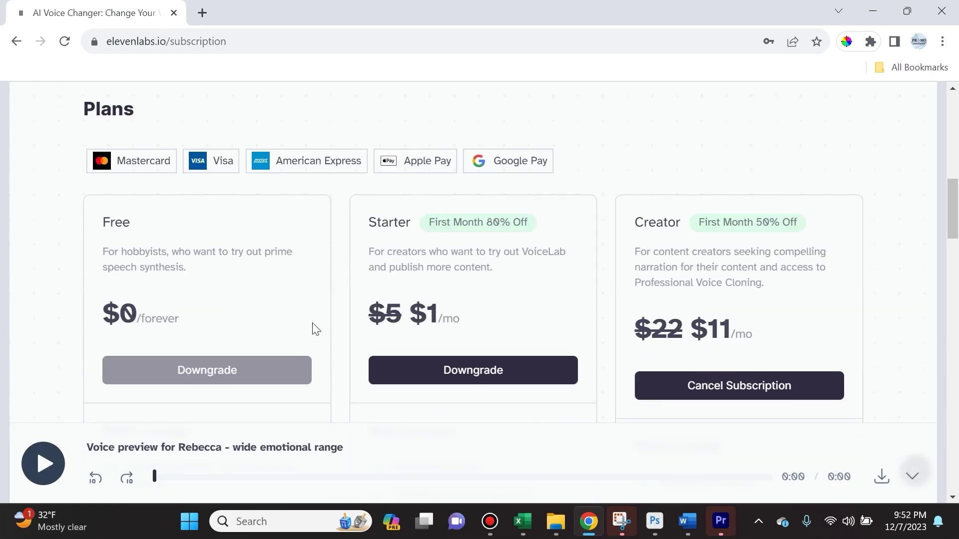
{"action": "scroll", "coordinate": [201, 286], "scroll_direction": "down", "scroll_amount": 4}
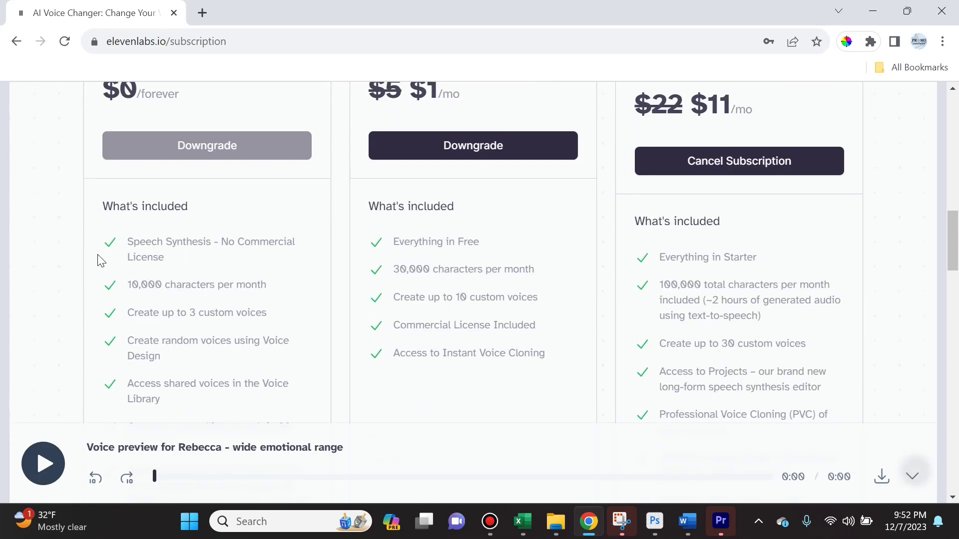
{"action": "scroll", "coordinate": [114, 250], "scroll_direction": "down", "scroll_amount": 1}
{"action": "scroll", "coordinate": [161, 310], "scroll_direction": "down", "scroll_amount": 1}
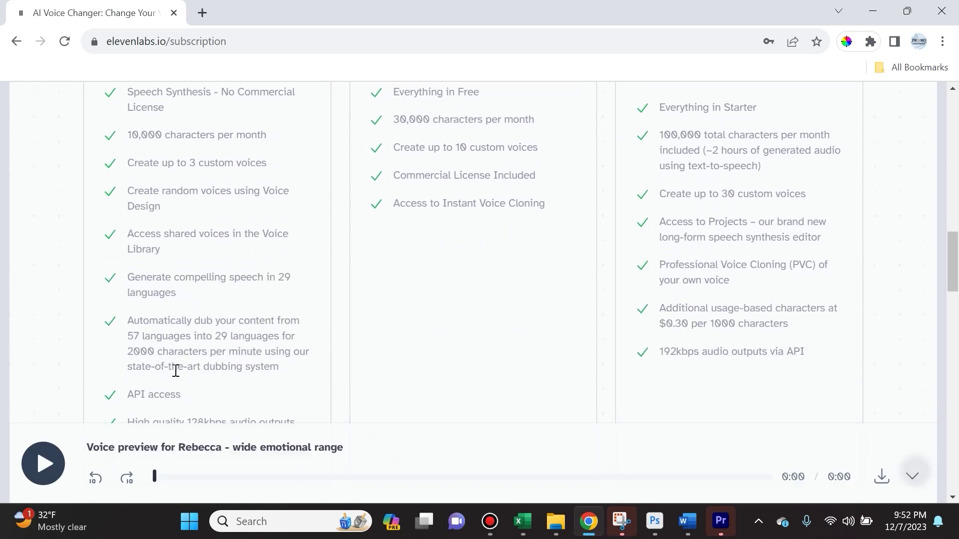
{"action": "scroll", "coordinate": [263, 348], "scroll_direction": "down", "scroll_amount": 2}
{"action": "scroll", "coordinate": [775, 381], "scroll_direction": "up", "scroll_amount": 5}
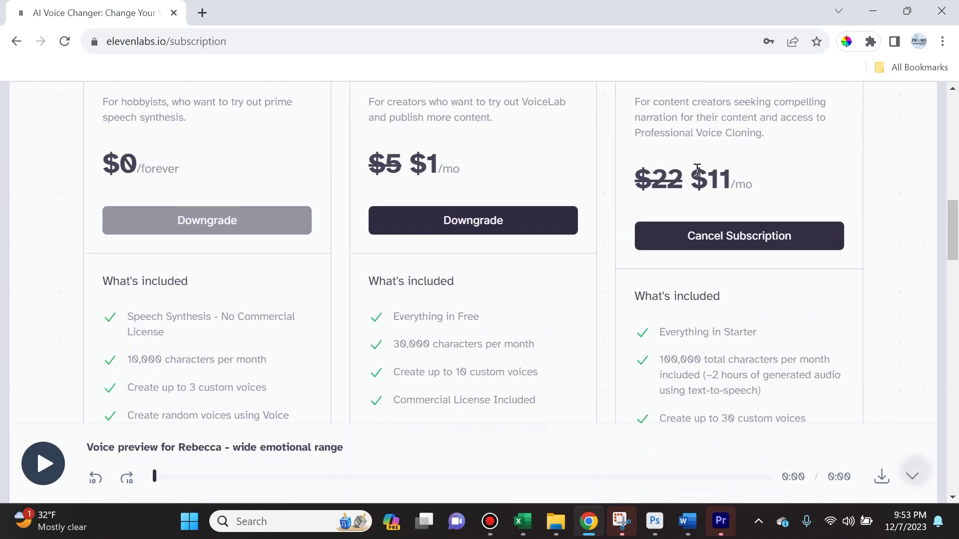
{"action": "scroll", "coordinate": [711, 246], "scroll_direction": "up", "scroll_amount": 1}
{"action": "scroll", "coordinate": [714, 230], "scroll_direction": "down", "scroll_amount": 2}
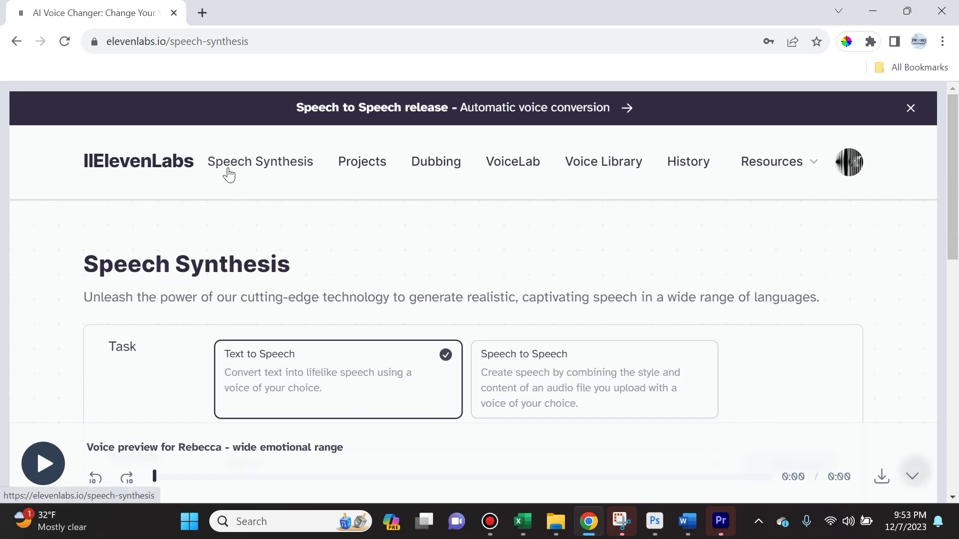
Step: On Speech Synthesis, replace Rachel with Nicole from the Premade voices list
{"action": "left_click", "coordinate": [229, 175]}
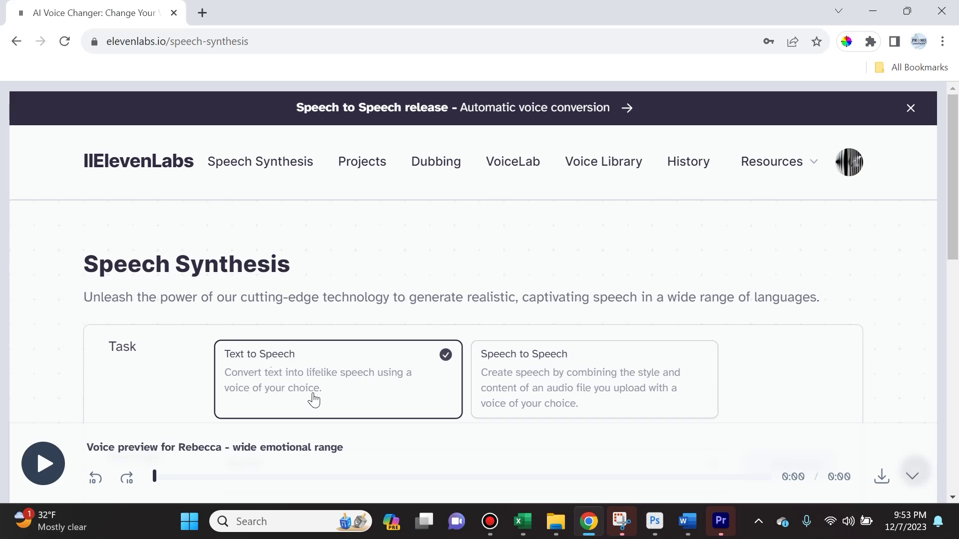
{"action": "scroll", "coordinate": [311, 399], "scroll_direction": "down", "scroll_amount": 3}
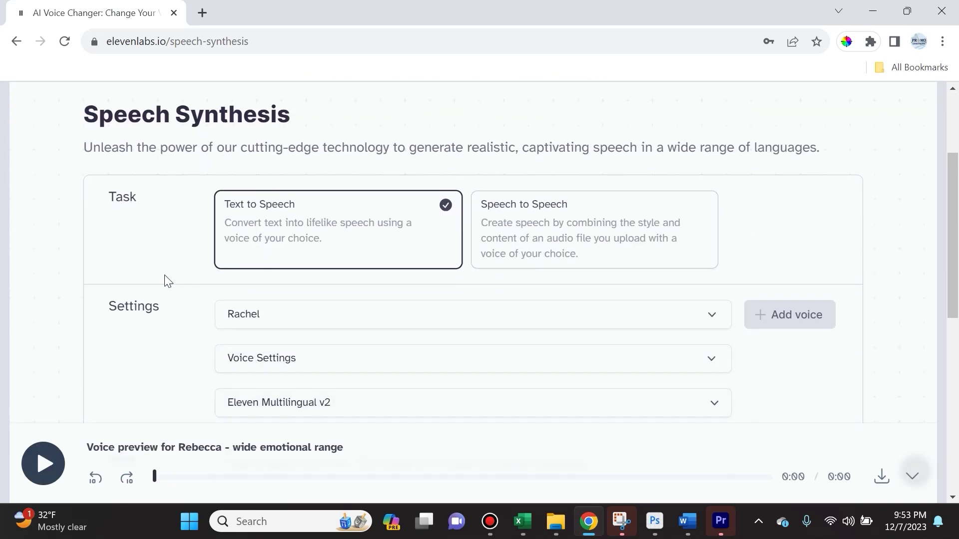
{"action": "scroll", "coordinate": [200, 324], "scroll_direction": "down", "scroll_amount": 2}
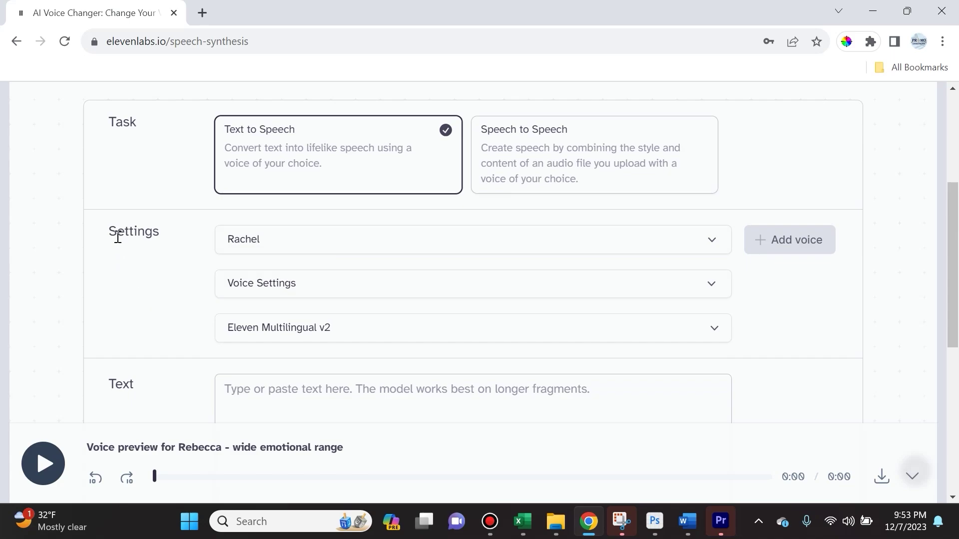
{"action": "left_click", "coordinate": [705, 242]}
{"action": "scroll", "coordinate": [518, 370], "scroll_direction": "down", "scroll_amount": 8}
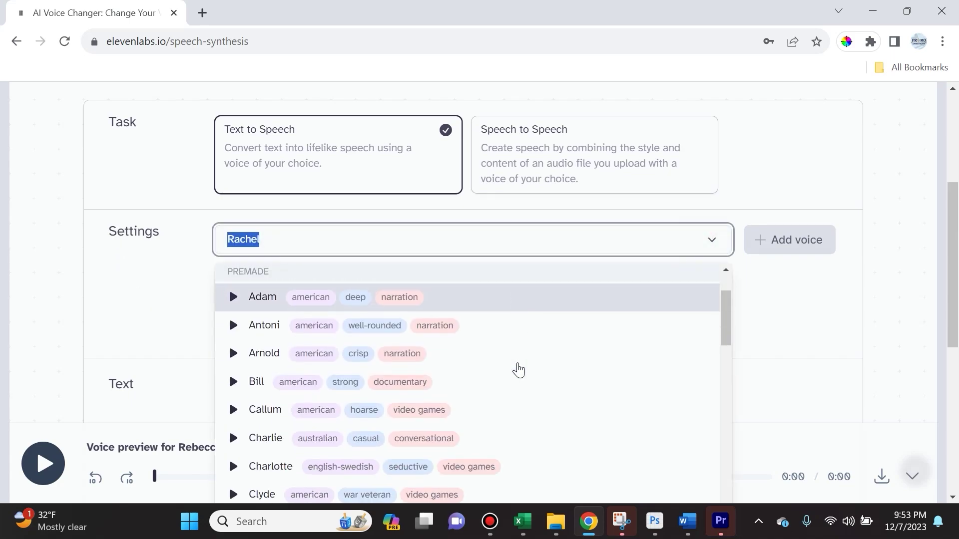
{"action": "scroll", "coordinate": [519, 366], "scroll_direction": "down", "scroll_amount": 7}
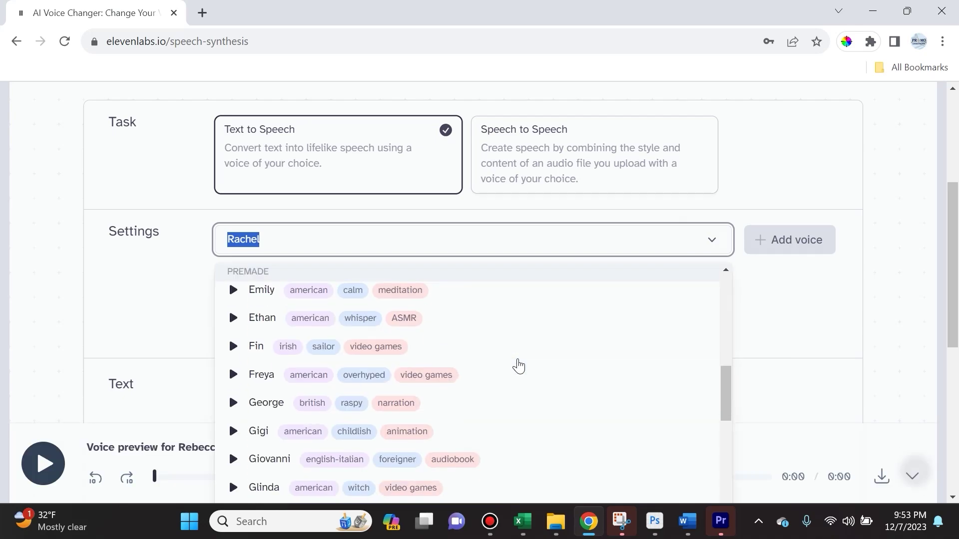
{"action": "scroll", "coordinate": [517, 365], "scroll_direction": "down", "scroll_amount": 3}
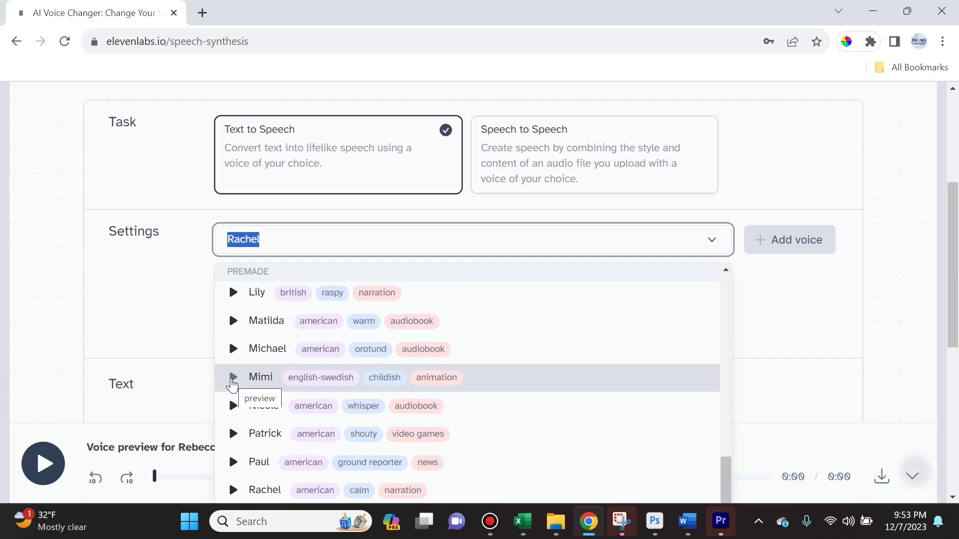
{"action": "scroll", "coordinate": [338, 388], "scroll_direction": "down", "scroll_amount": 1}
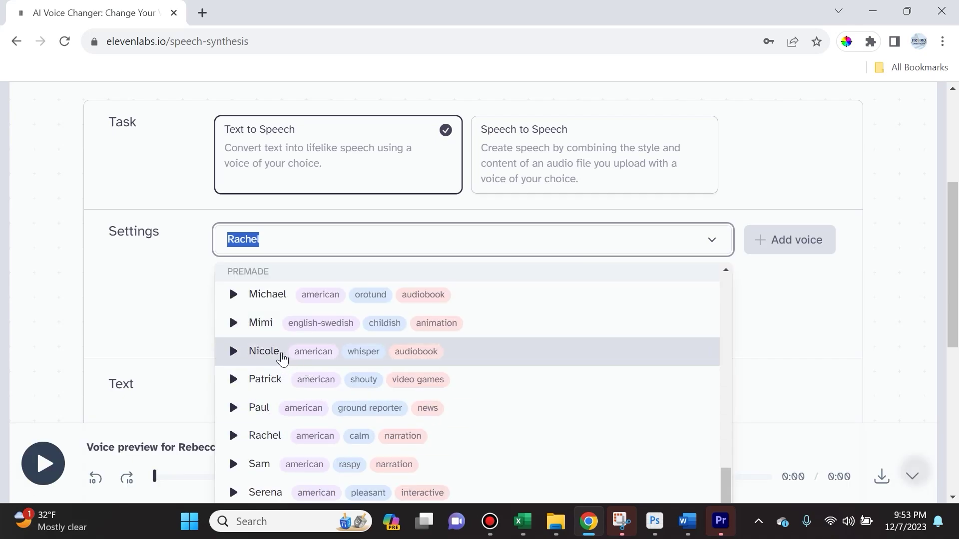
{"action": "left_click", "coordinate": [309, 355]}
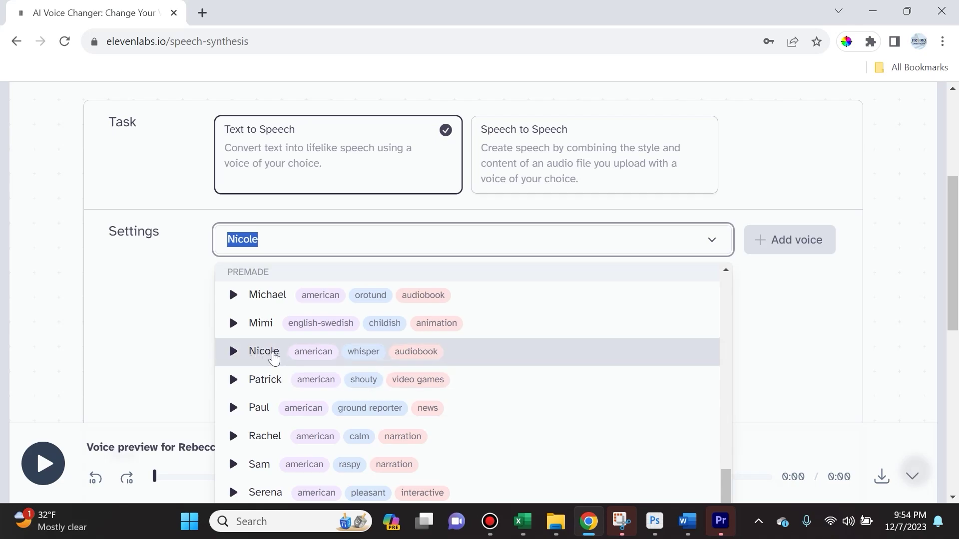
{"action": "left_click", "coordinate": [276, 357]}
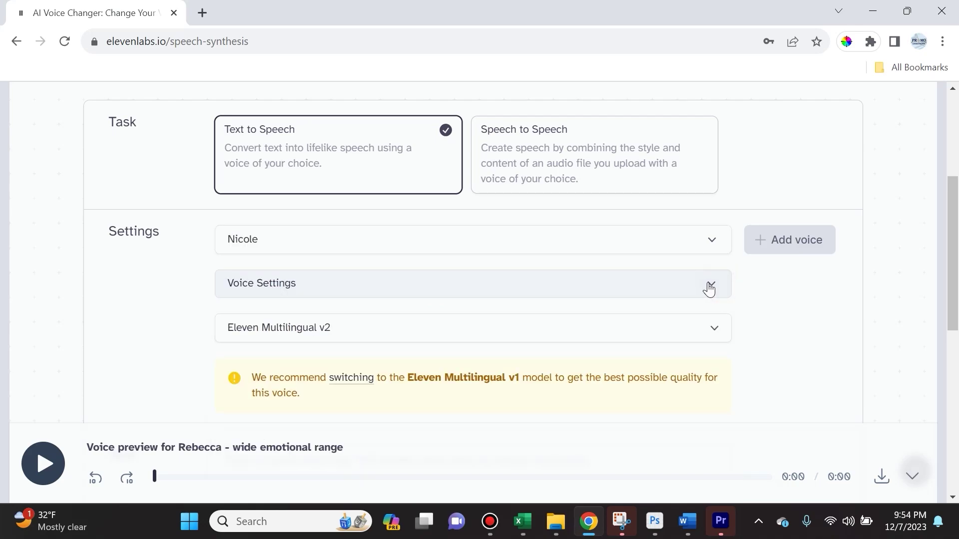
Step: Expand Voice Settings and read the info tips for stability and style options
{"action": "left_click", "coordinate": [709, 289]}
{"action": "scroll", "coordinate": [616, 322], "scroll_direction": "down", "scroll_amount": 2}
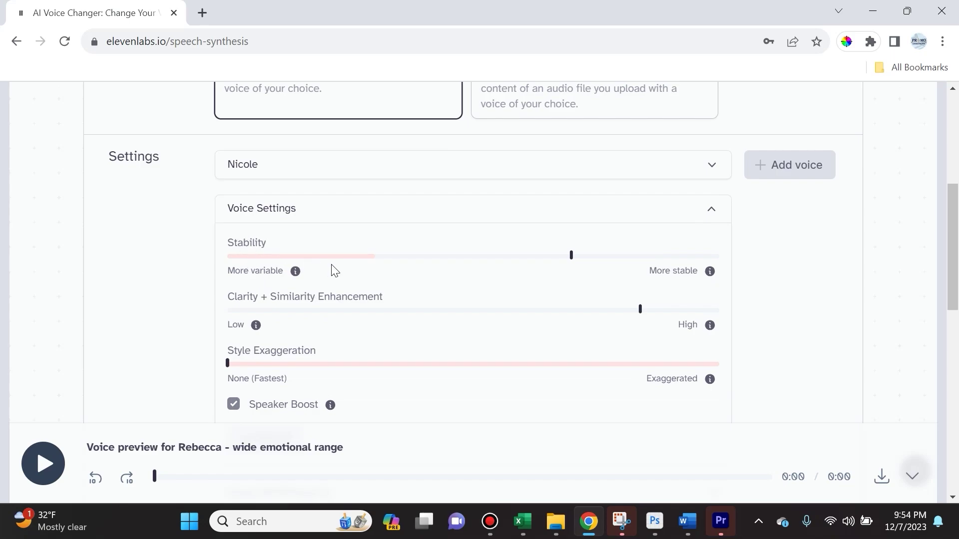
{"action": "mouse_move", "coordinate": [293, 278]}
{"action": "mouse_move", "coordinate": [642, 313]}
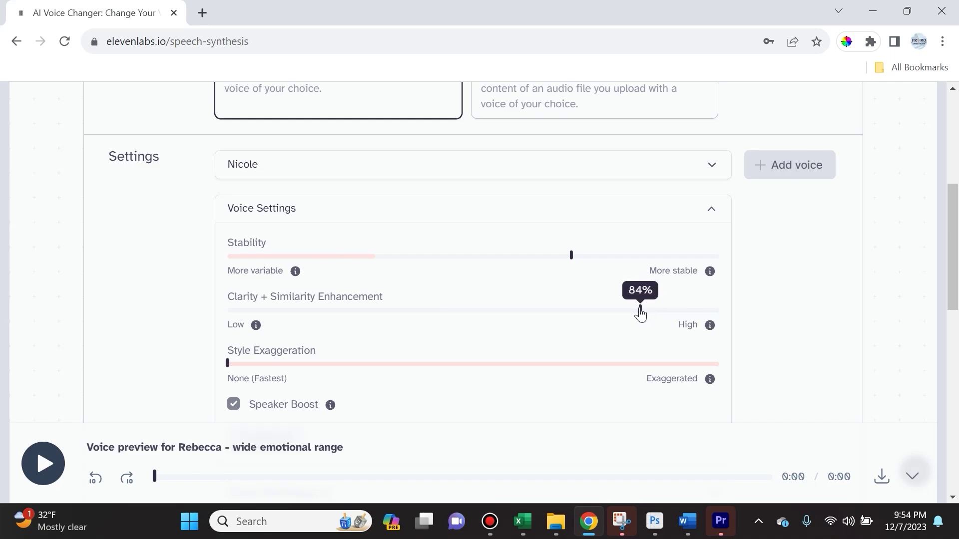
{"action": "mouse_move", "coordinate": [256, 330]}
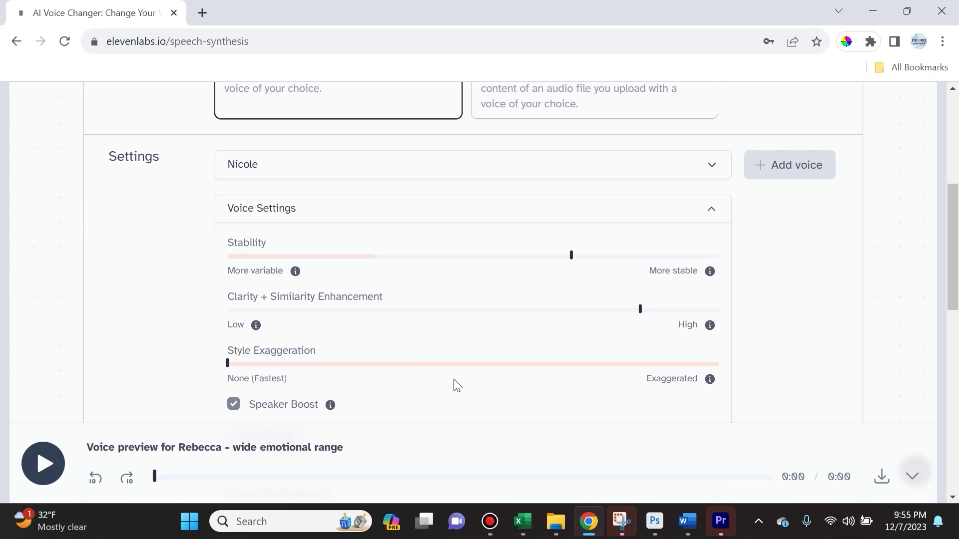
{"action": "mouse_move", "coordinate": [708, 382]}
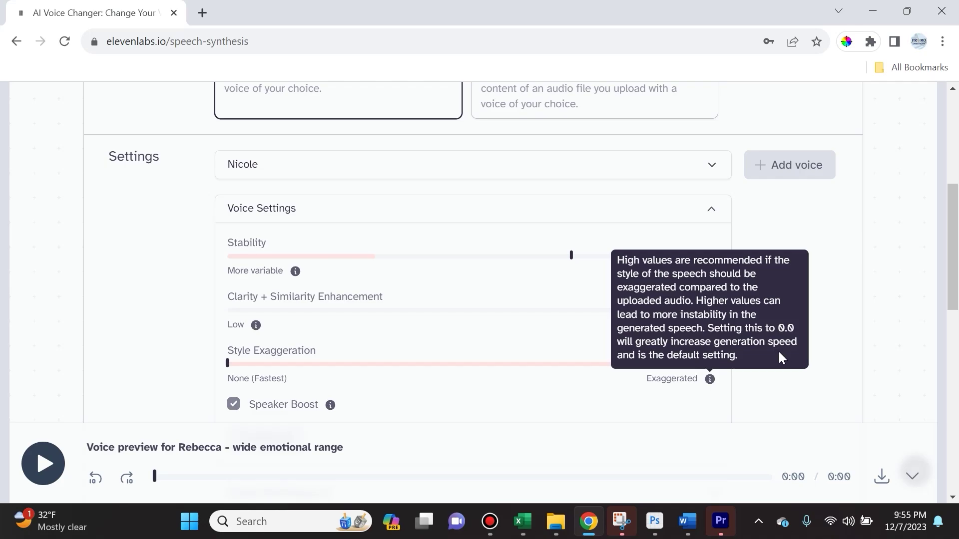
Step: Set Style Exaggeration to 10%, leaving the other voice settings unchanged
{"action": "left_click_drag", "start_coordinate": [252, 370], "coordinate": [275, 372]}
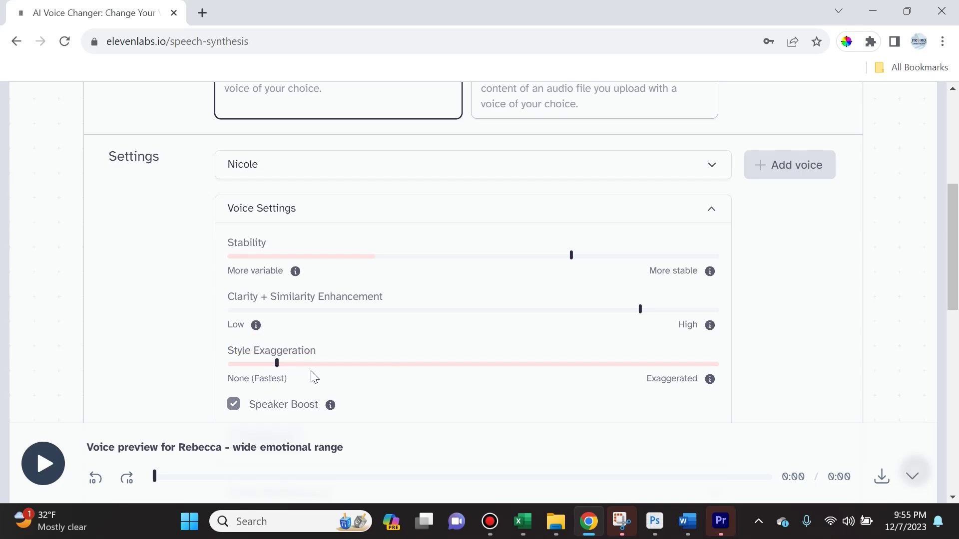
{"action": "scroll", "coordinate": [372, 374], "scroll_direction": "down", "scroll_amount": 4}
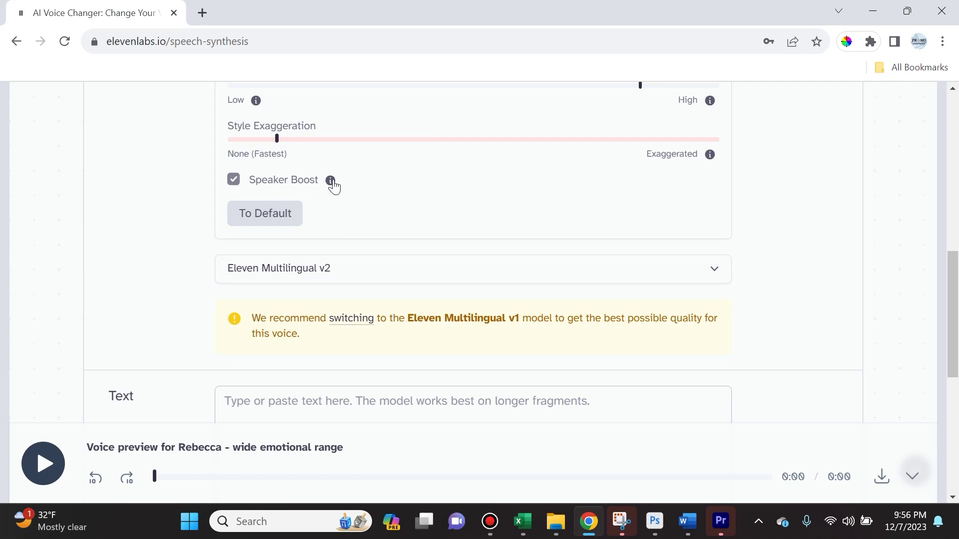
{"action": "mouse_move", "coordinate": [333, 188]}
{"action": "scroll", "coordinate": [437, 201], "scroll_direction": "down", "scroll_amount": 1}
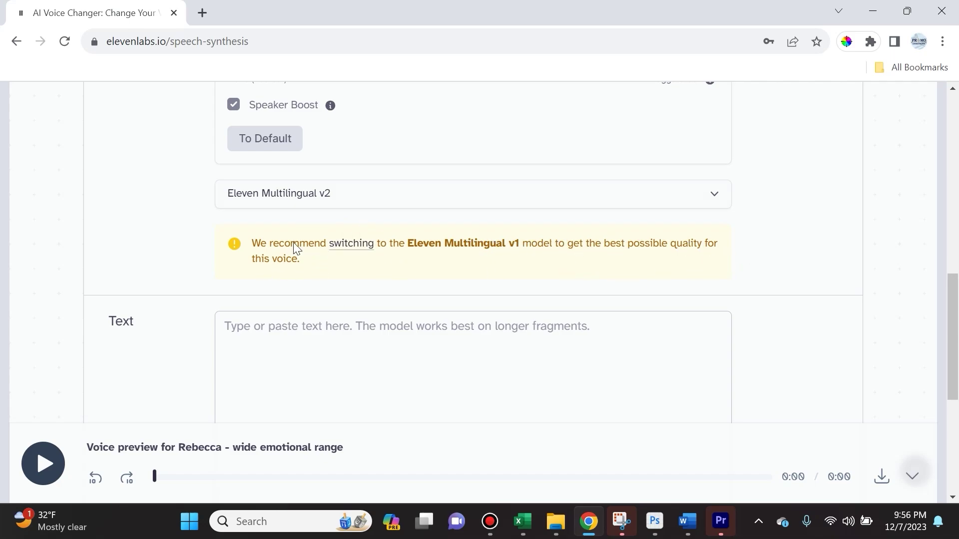
{"action": "scroll", "coordinate": [34, 163], "scroll_direction": "up", "scroll_amount": 10}
{"action": "scroll", "coordinate": [229, 280], "scroll_direction": "down", "scroll_amount": 5}
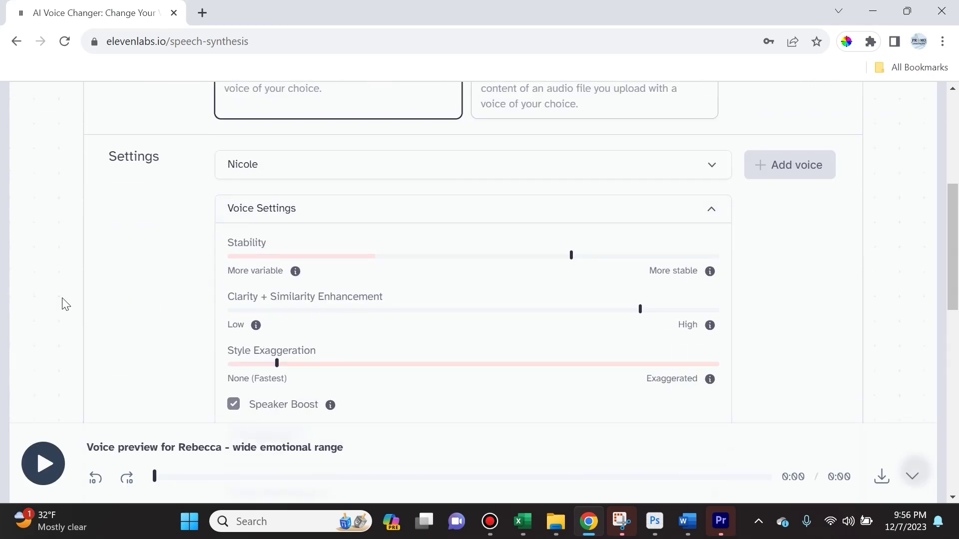
{"action": "scroll", "coordinate": [100, 303], "scroll_direction": "down", "scroll_amount": 7}
{"action": "scroll", "coordinate": [205, 241], "scroll_direction": "up", "scroll_amount": 3}
Step: Select Eleven Multilingual v1 as the model and place the cursor in the empty text box
{"action": "left_click", "coordinate": [293, 270]}
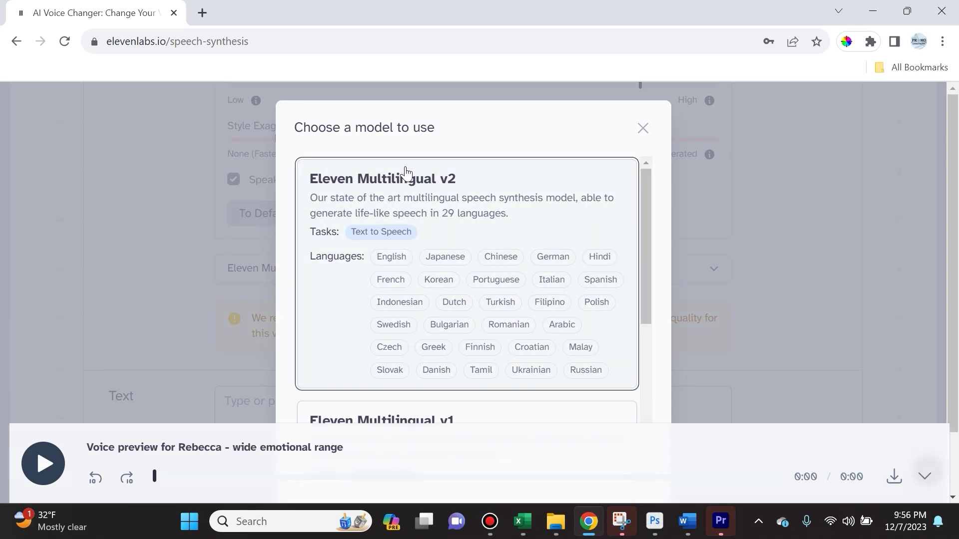
{"action": "scroll", "coordinate": [396, 306], "scroll_direction": "down", "scroll_amount": 6}
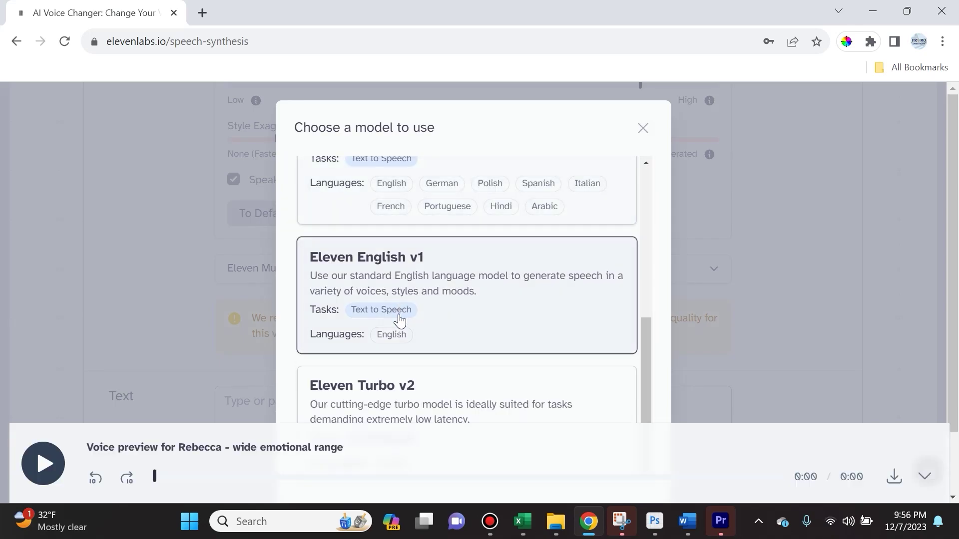
{"action": "scroll", "coordinate": [399, 320], "scroll_direction": "up", "scroll_amount": 6}
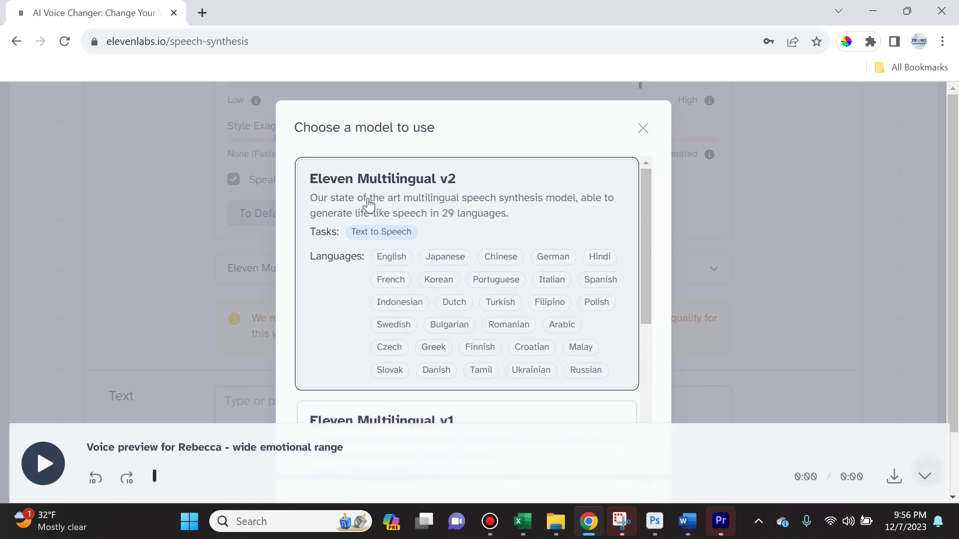
{"action": "scroll", "coordinate": [403, 293], "scroll_direction": "down", "scroll_amount": 5}
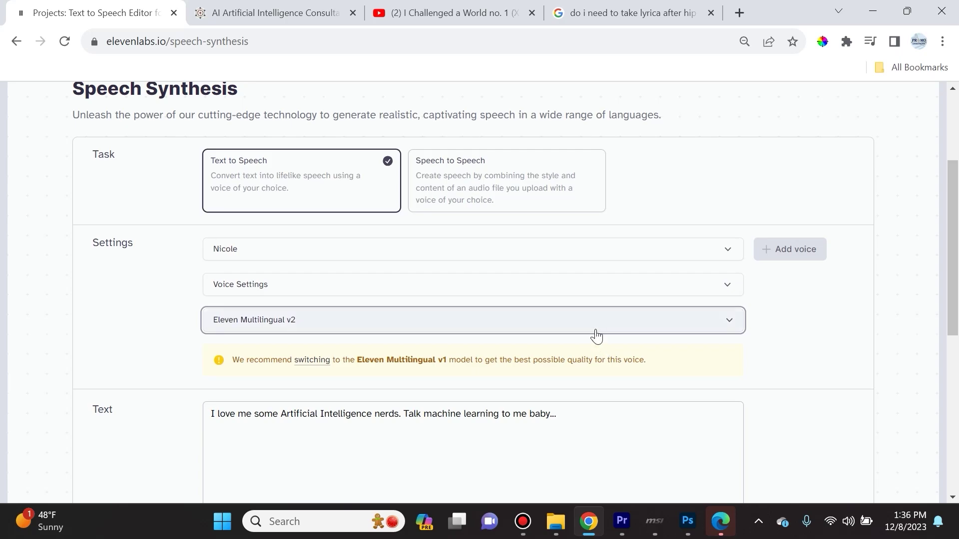
{"action": "left_click", "coordinate": [596, 331]}
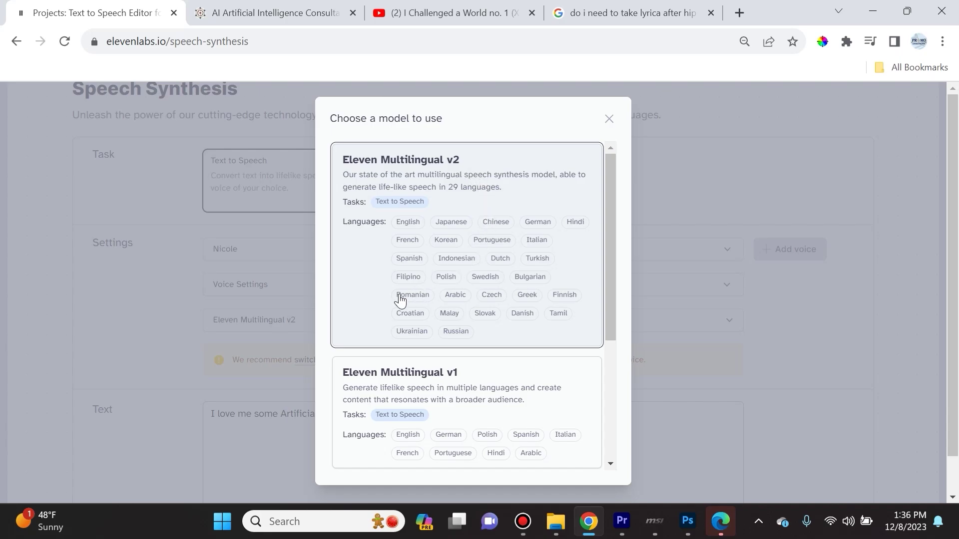
{"action": "left_click", "coordinate": [466, 374]}
{"action": "left_click", "coordinate": [366, 320]}
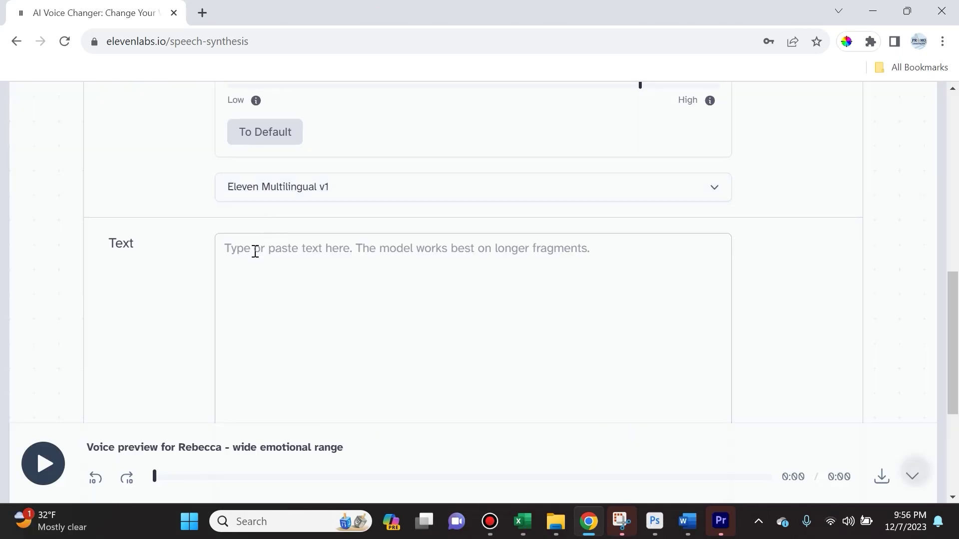
{"action": "left_click", "coordinate": [253, 255]}
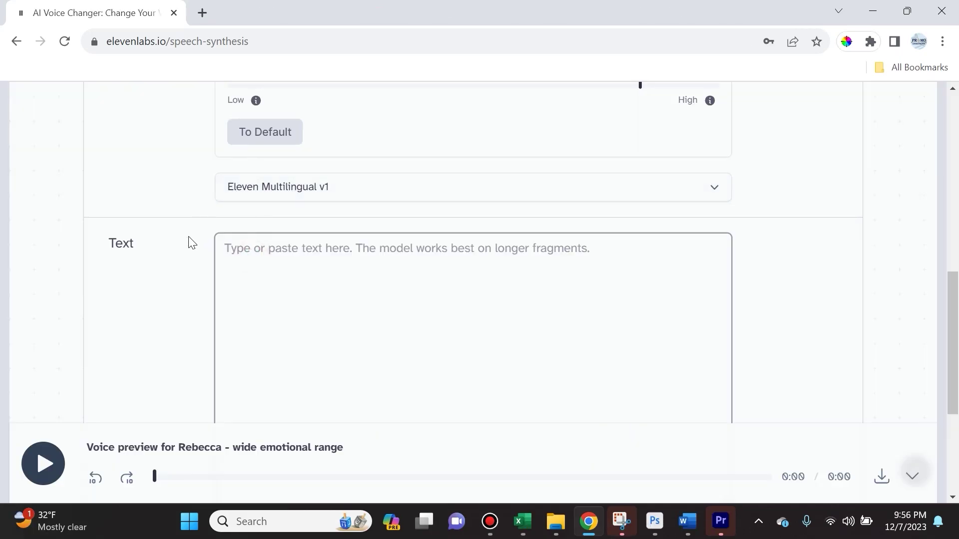
Step: Review the pasted Artificial Intelligence nerds sentence in the Text box
{"action": "scroll", "coordinate": [195, 250], "scroll_direction": "up", "scroll_amount": 1}
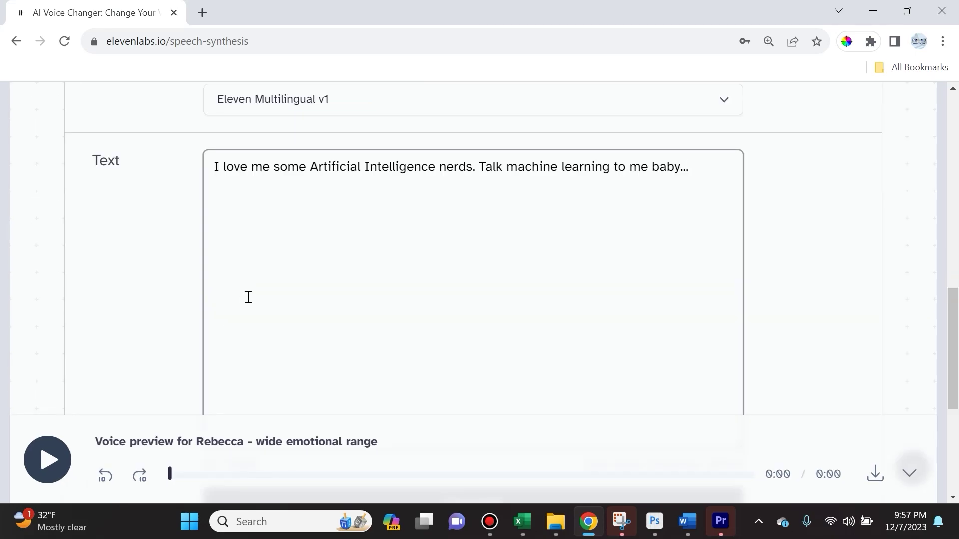
{"action": "scroll", "coordinate": [248, 297], "scroll_direction": "up", "scroll_amount": 6}
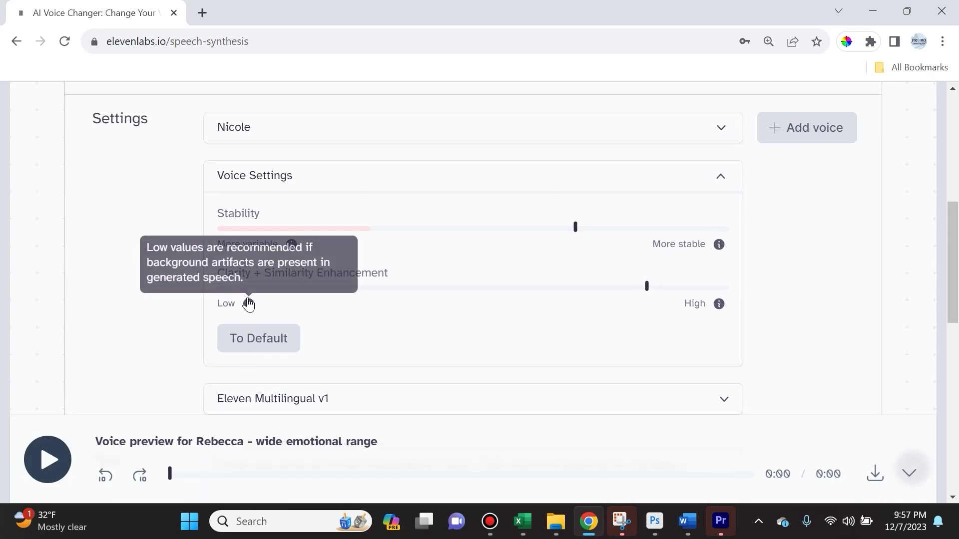
{"action": "scroll", "coordinate": [246, 302], "scroll_direction": "up", "scroll_amount": 3}
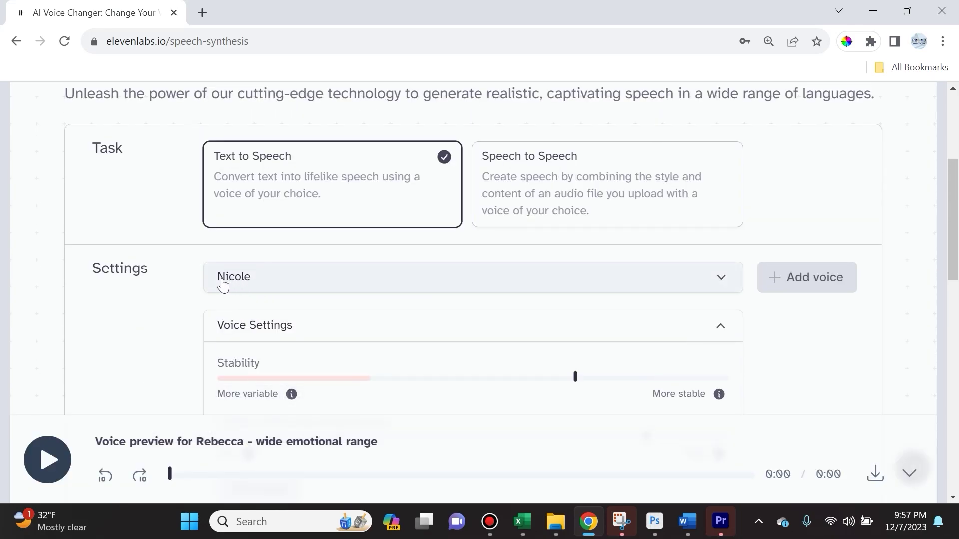
{"action": "scroll", "coordinate": [186, 303], "scroll_direction": "down", "scroll_amount": 7}
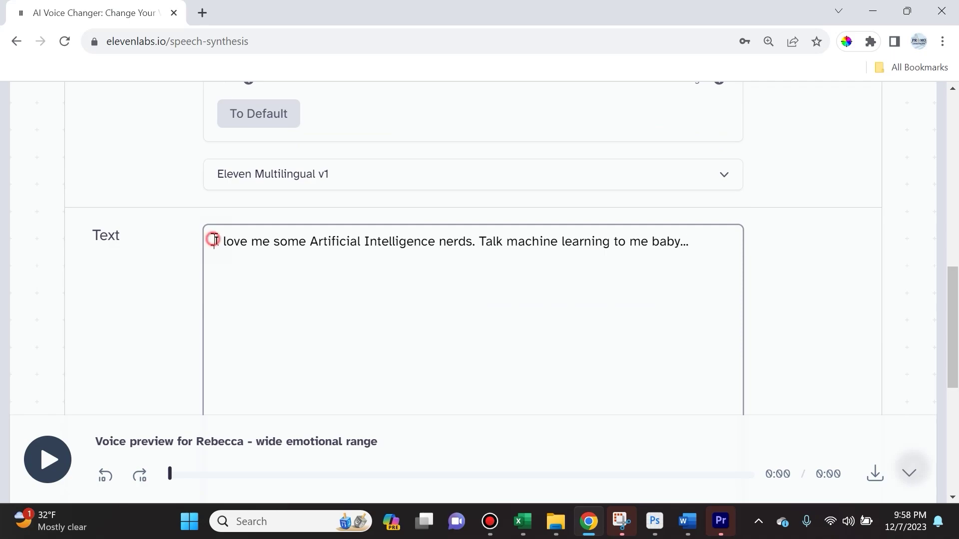
{"action": "left_click_drag", "start_coordinate": [214, 240], "coordinate": [480, 241]}
{"action": "left_click", "coordinate": [584, 241]}
Step: Generate the sentence in Nicole's voice and replay the clip
{"action": "scroll", "coordinate": [289, 243], "scroll_direction": "down", "scroll_amount": 3}
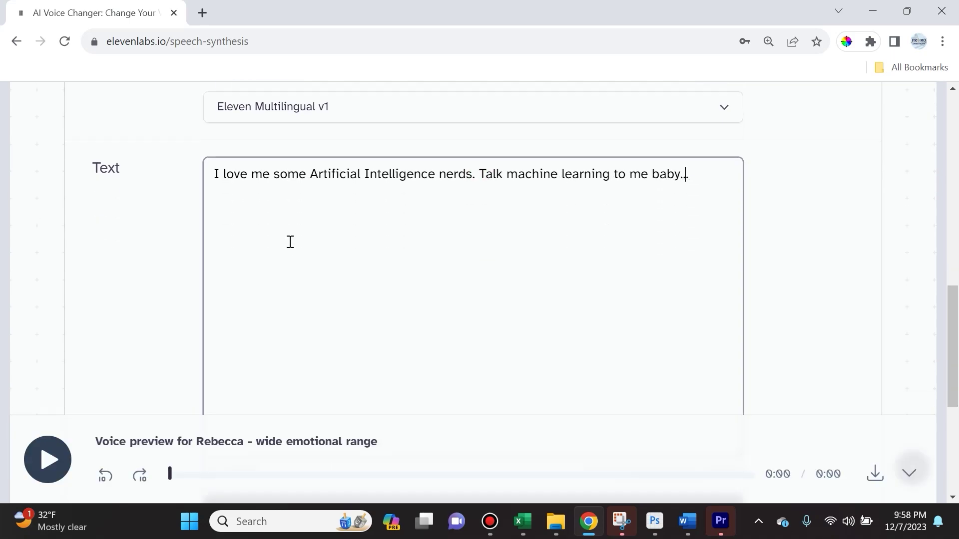
{"action": "scroll", "coordinate": [307, 277], "scroll_direction": "down", "scroll_amount": 3}
{"action": "scroll", "coordinate": [334, 300], "scroll_direction": "up", "scroll_amount": 7}
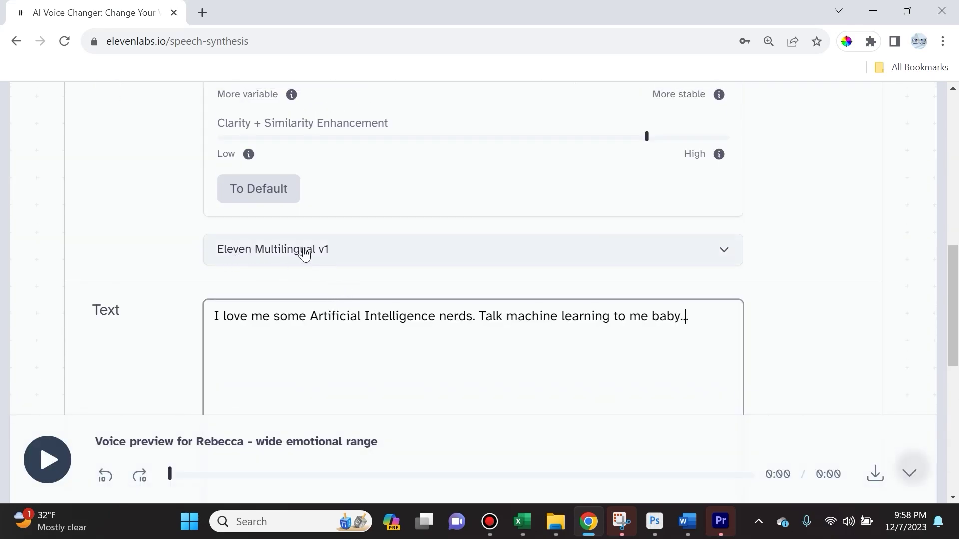
{"action": "scroll", "coordinate": [332, 258], "scroll_direction": "down", "scroll_amount": 1}
{"action": "scroll", "coordinate": [329, 264], "scroll_direction": "down", "scroll_amount": 5}
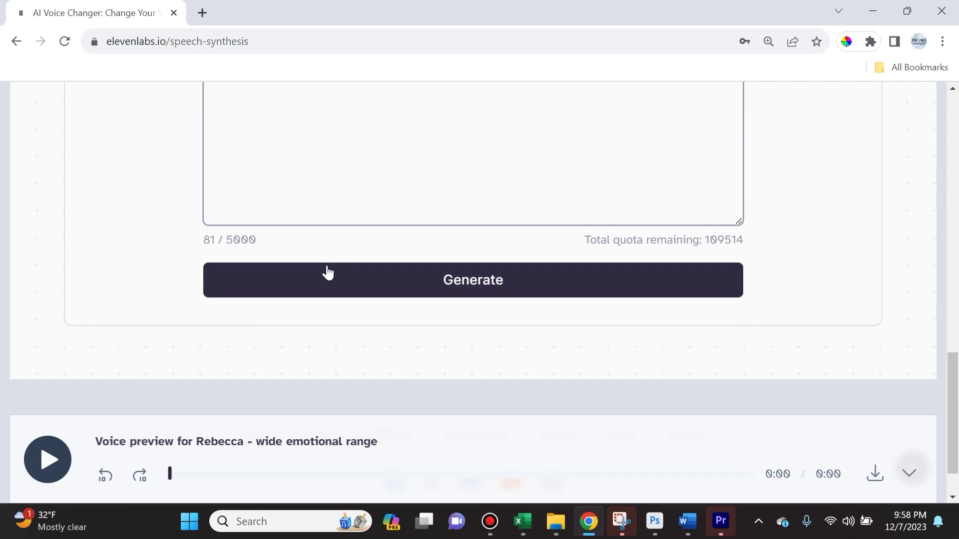
{"action": "left_click", "coordinate": [455, 283]}
{"action": "scroll", "coordinate": [455, 280], "scroll_direction": "up", "scroll_amount": 5}
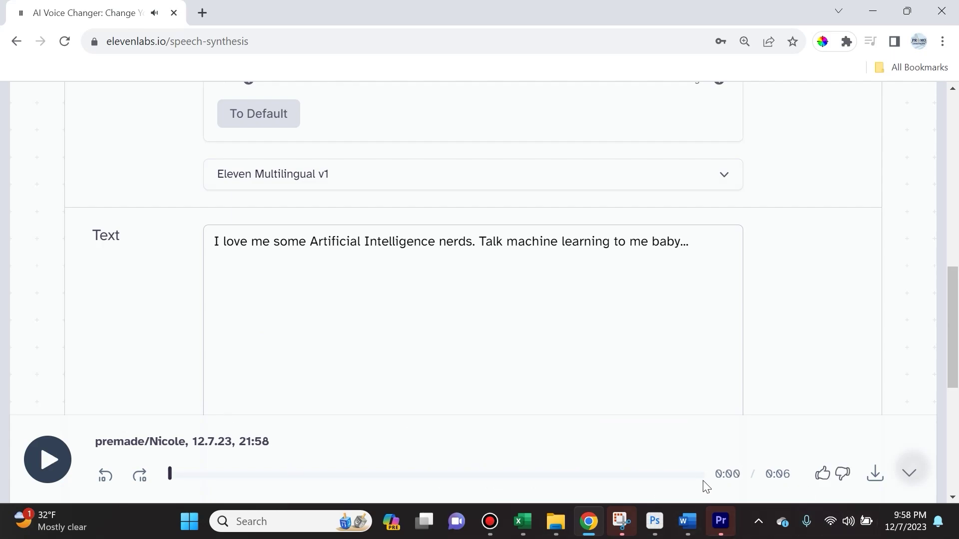
{"action": "key", "text": "space"}
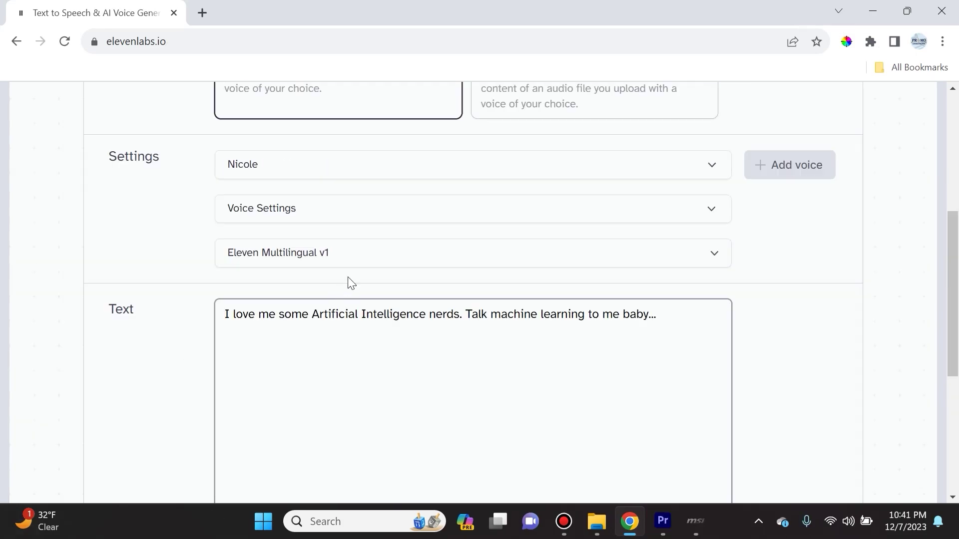
Step: Switch the model to Eleven Multilingual v2 and play the new audio
{"action": "left_click", "coordinate": [359, 259]}
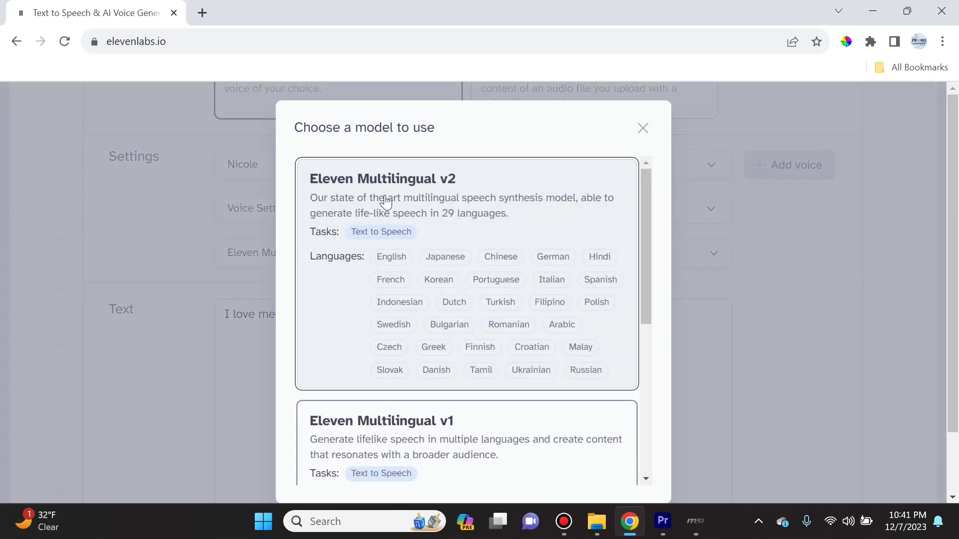
{"action": "left_click", "coordinate": [385, 206]}
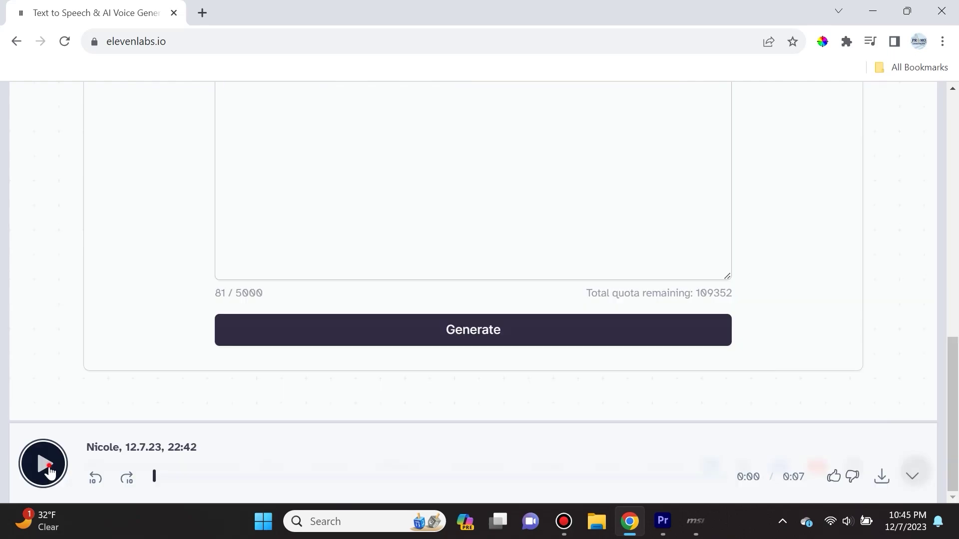
{"action": "left_click", "coordinate": [48, 468]}
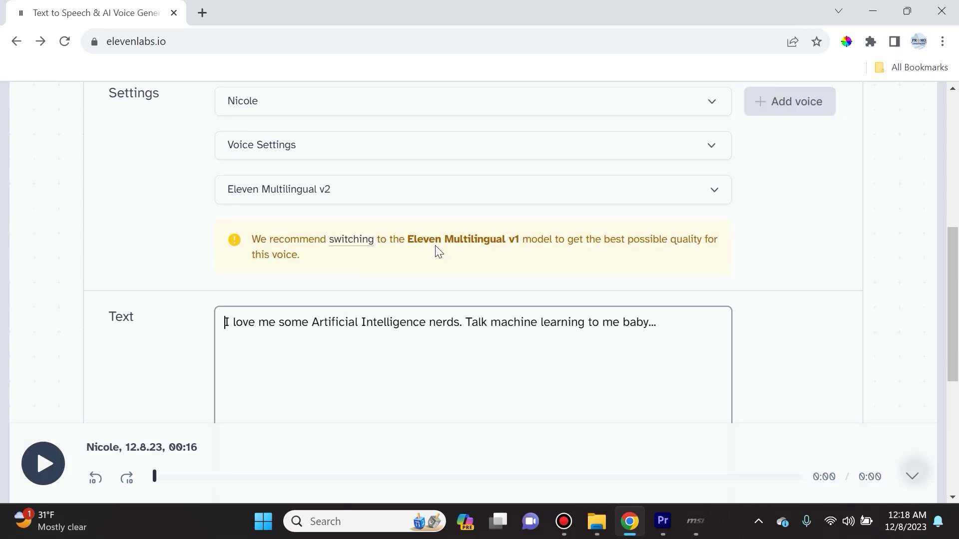
{"action": "scroll", "coordinate": [534, 259], "scroll_direction": "up", "scroll_amount": 6}
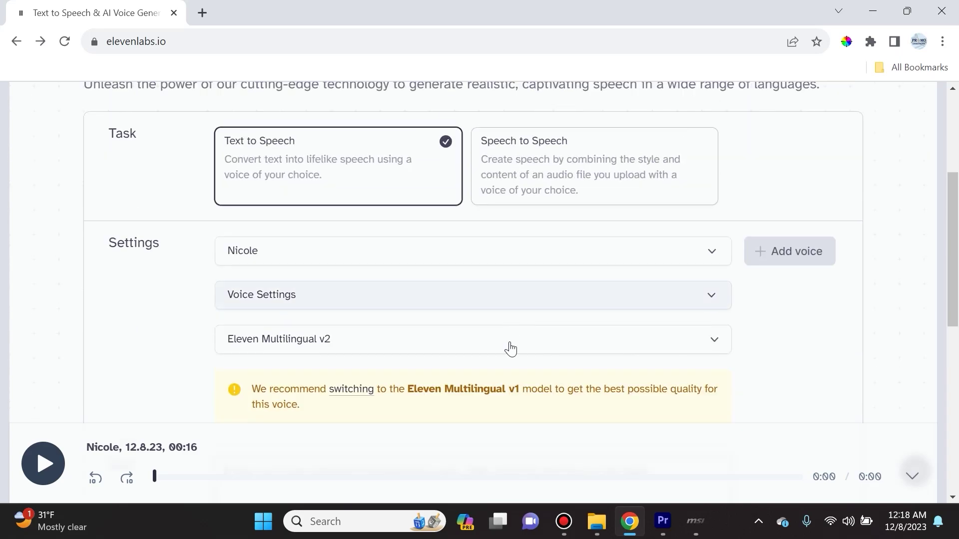
Step: Select the Speech to Speech task with the Eleven English v2 model and view the audio upload area
{"action": "left_click", "coordinate": [541, 326]}
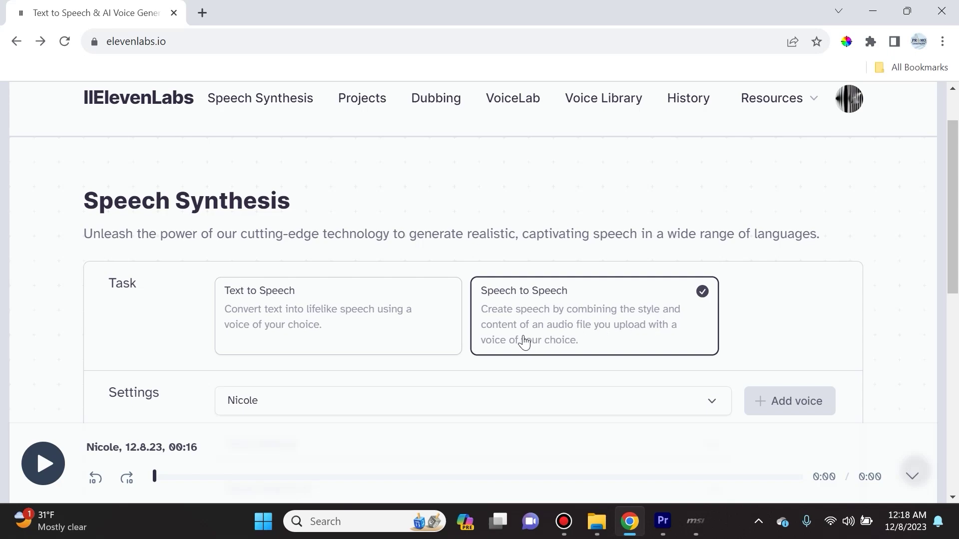
{"action": "scroll", "coordinate": [523, 339], "scroll_direction": "down", "scroll_amount": 1}
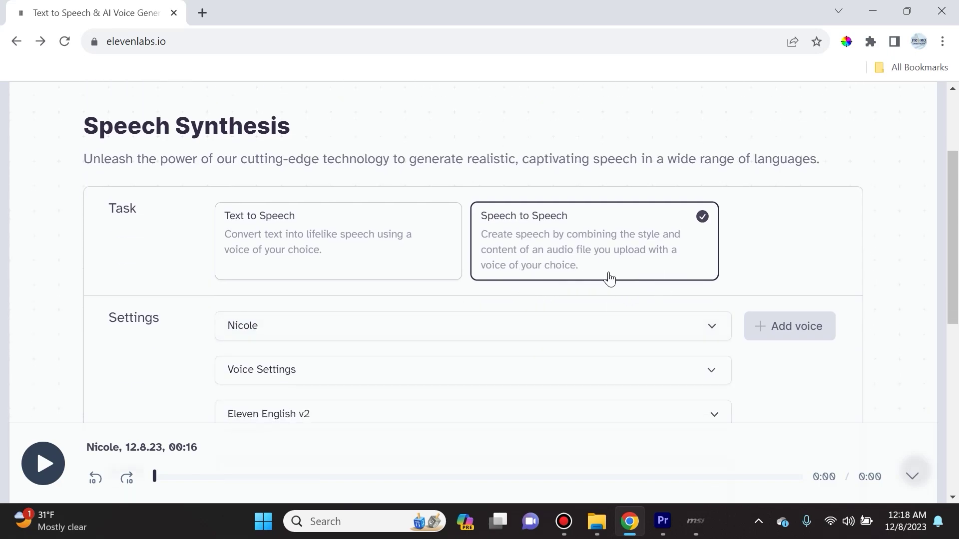
{"action": "scroll", "coordinate": [633, 274], "scroll_direction": "down", "scroll_amount": 2}
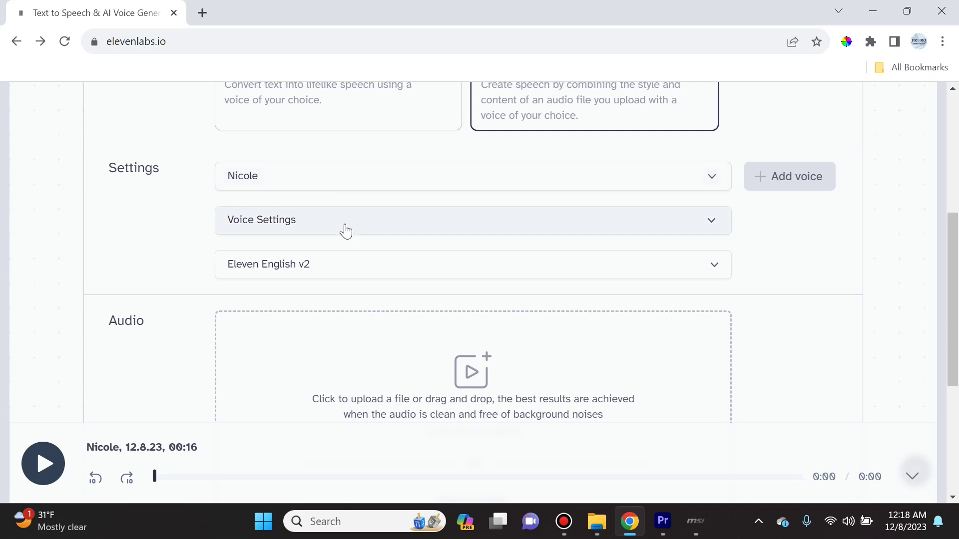
{"action": "left_click", "coordinate": [299, 269]}
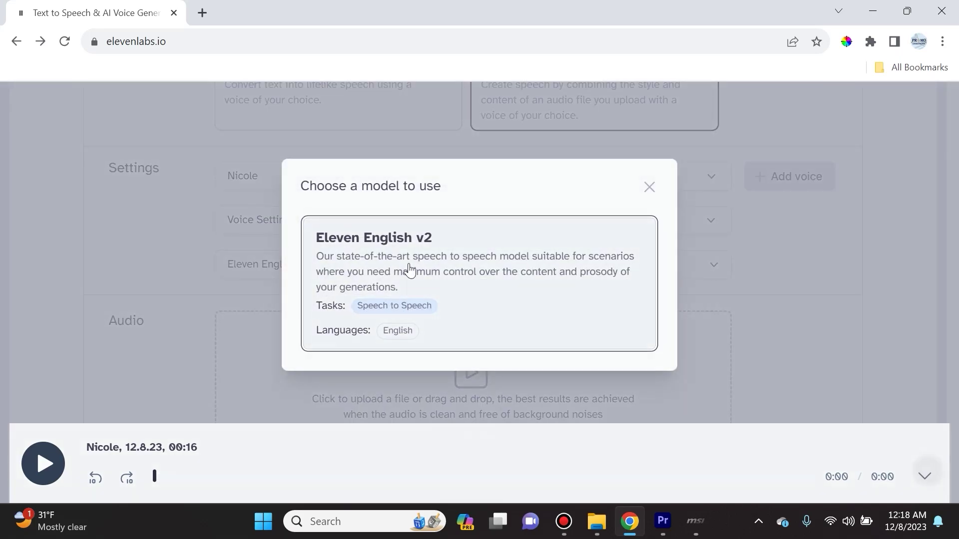
{"action": "left_click", "coordinate": [450, 248]}
{"action": "scroll", "coordinate": [400, 280], "scroll_direction": "down", "scroll_amount": 3}
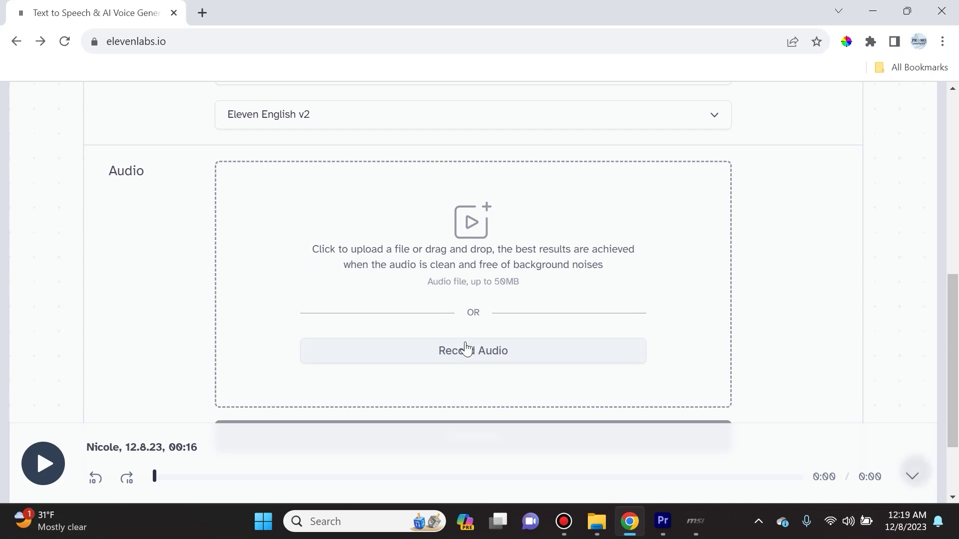
{"action": "scroll", "coordinate": [303, 304], "scroll_direction": "up", "scroll_amount": 5}
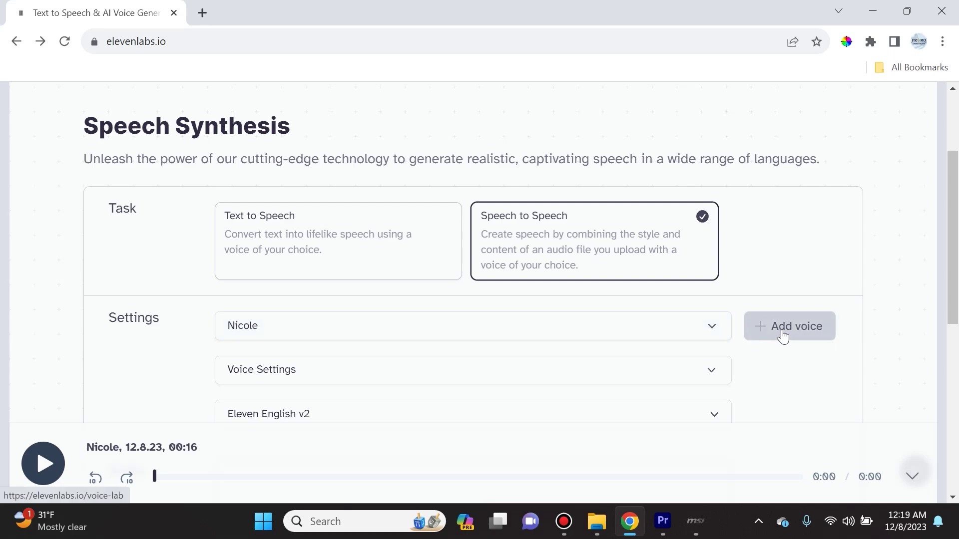
{"action": "scroll", "coordinate": [783, 336], "scroll_direction": "up", "scroll_amount": 2}
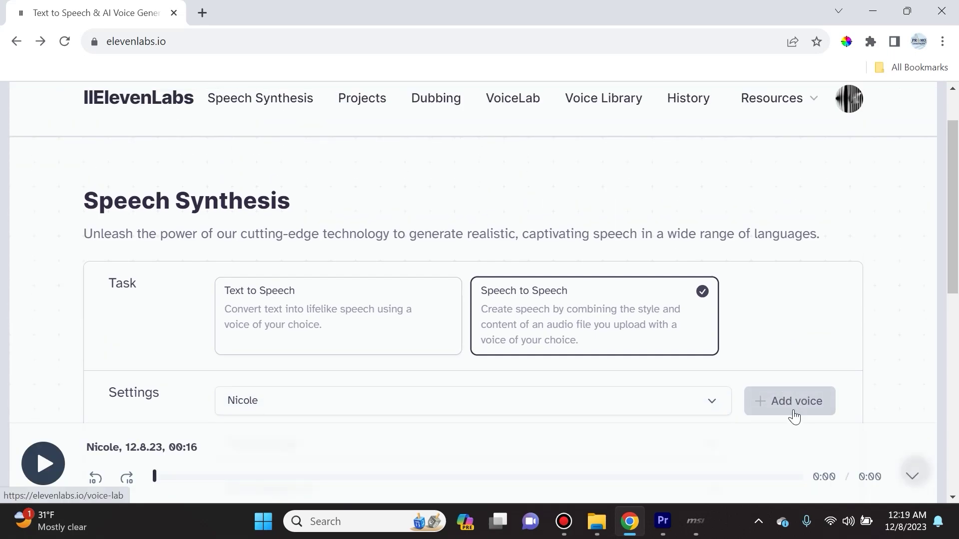
Step: Browse the Voice Library, play the Jack sample, and begin adding lizzy to VoiceLab
{"action": "left_click", "coordinate": [604, 103]}
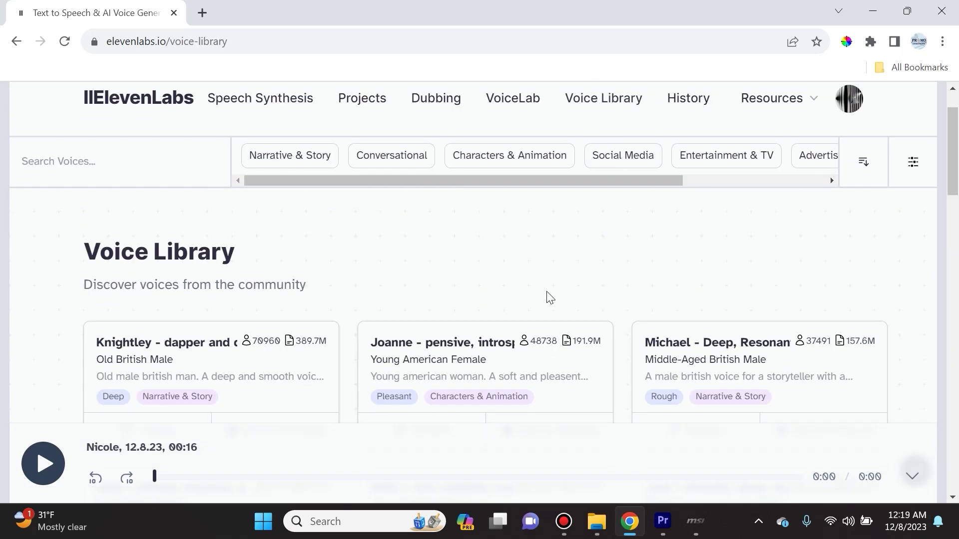
{"action": "scroll", "coordinate": [318, 212], "scroll_direction": "down", "scroll_amount": 2}
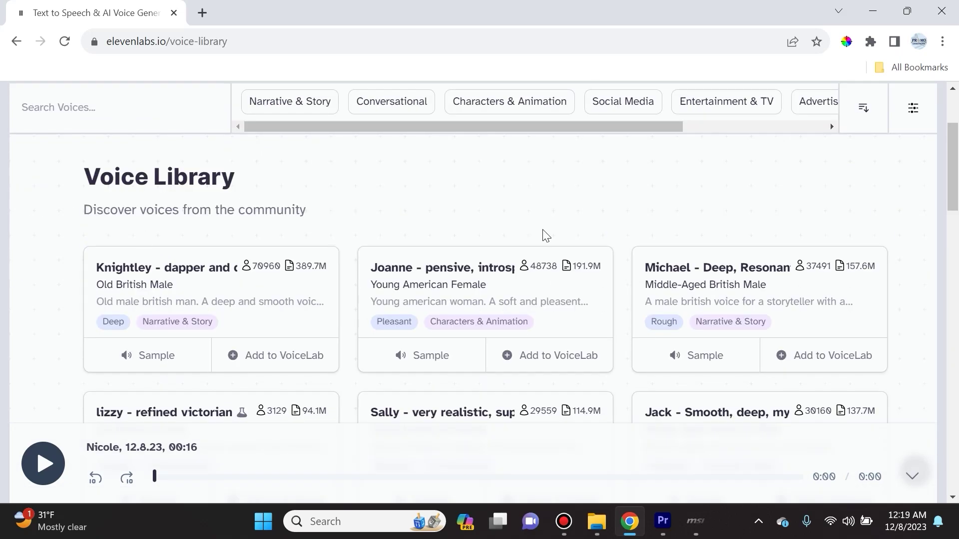
{"action": "scroll", "coordinate": [545, 235], "scroll_direction": "down", "scroll_amount": 3}
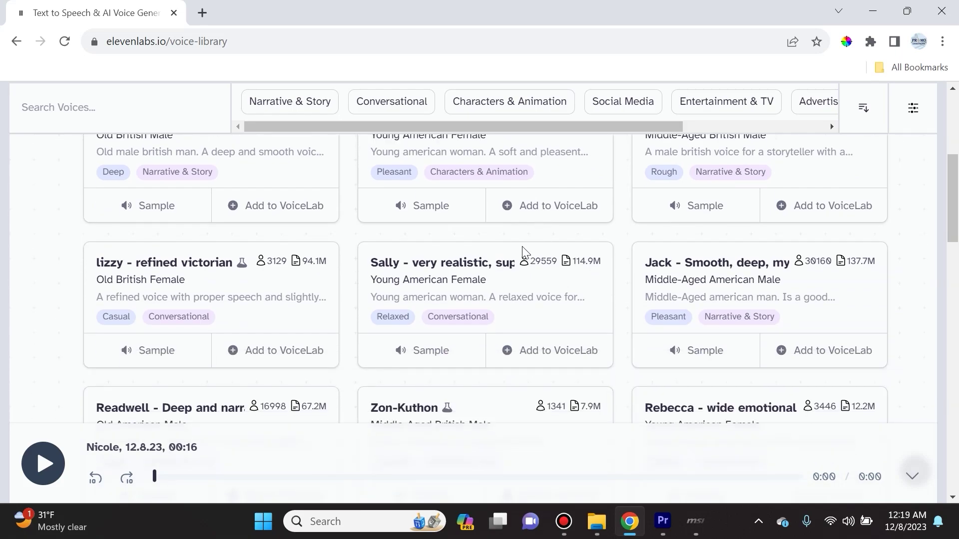
{"action": "left_click", "coordinate": [673, 352]}
{"action": "left_click", "coordinate": [259, 355]}
Step: Dismiss the add-voice prompt, check VoiceLab's Rebecca and lizzy voices, and return to Speech to Speech
{"action": "key", "text": "Return"}
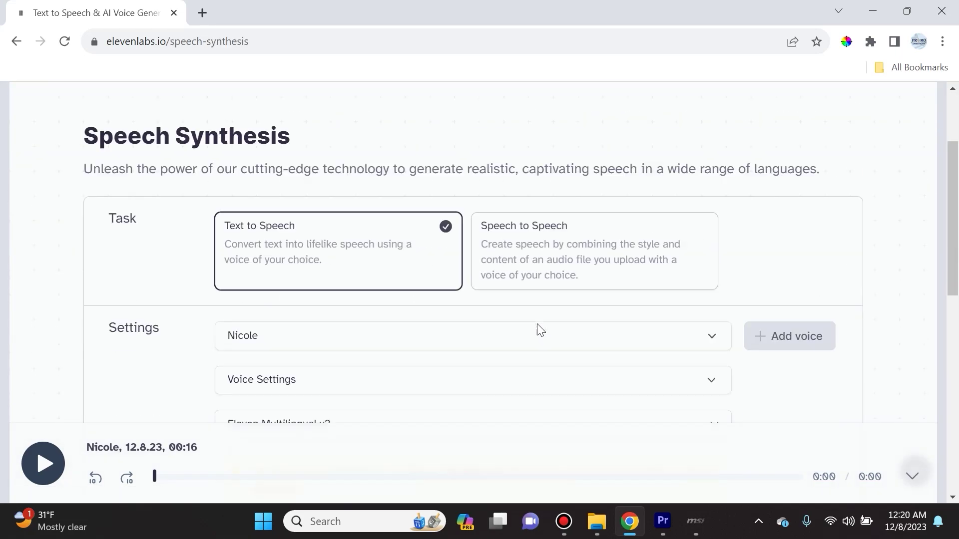
{"action": "scroll", "coordinate": [549, 299], "scroll_direction": "down", "scroll_amount": 2}
{"action": "left_click", "coordinate": [581, 131]}
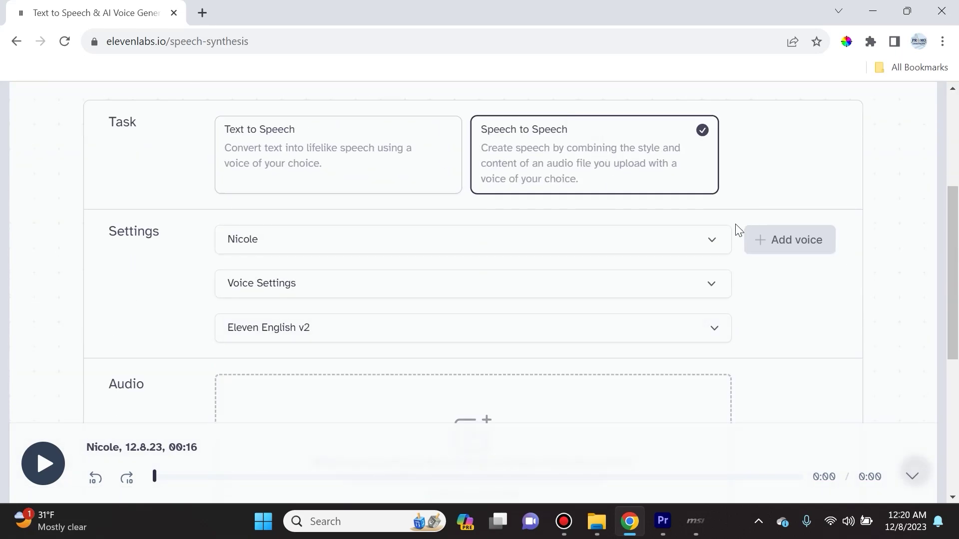
{"action": "left_click", "coordinate": [804, 245]}
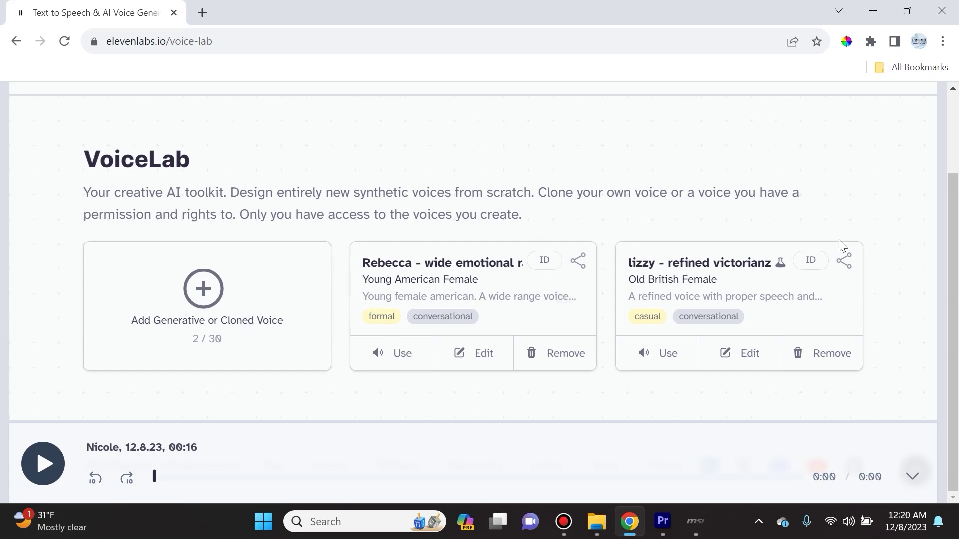
{"action": "key", "text": "alt+Left"}
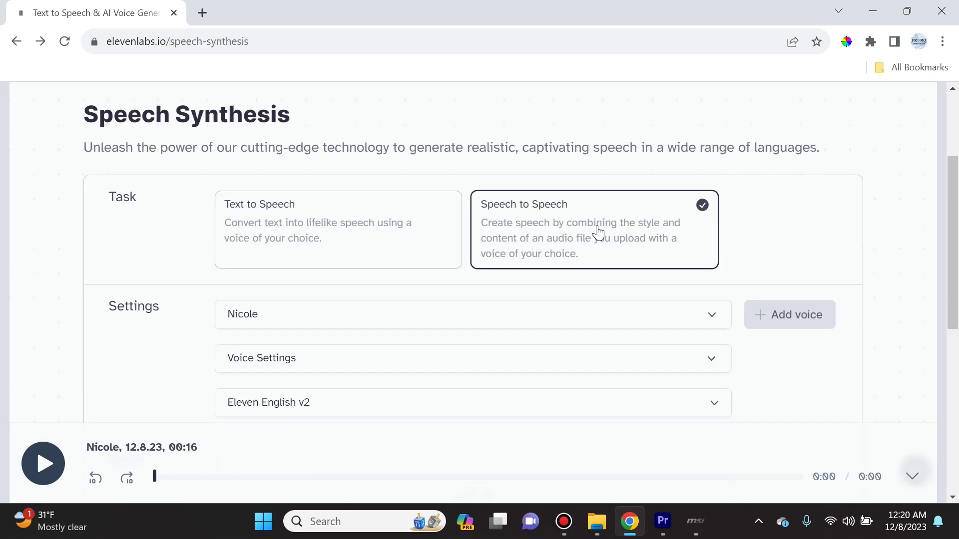
{"action": "scroll", "coordinate": [464, 252], "scroll_direction": "down", "scroll_amount": 5}
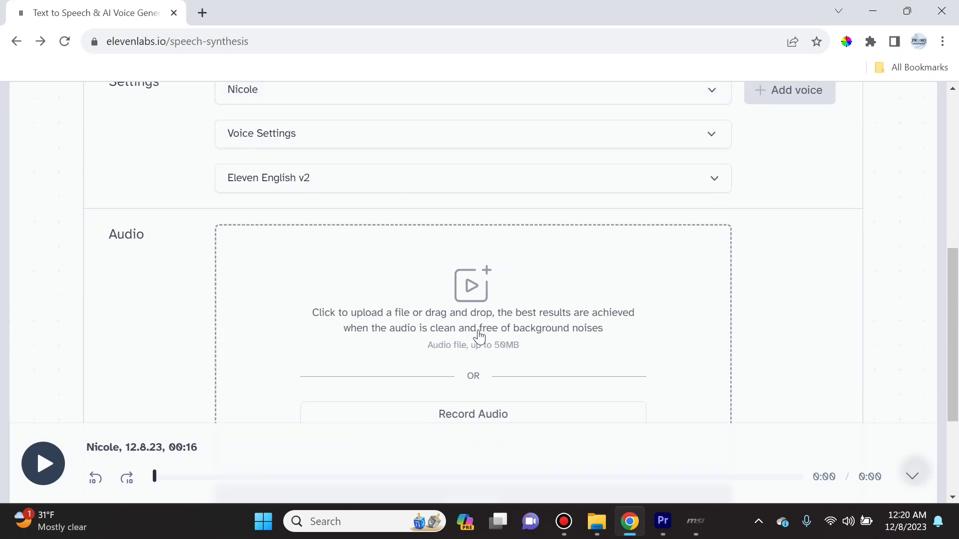
{"action": "scroll", "coordinate": [475, 336], "scroll_direction": "down", "scroll_amount": 3}
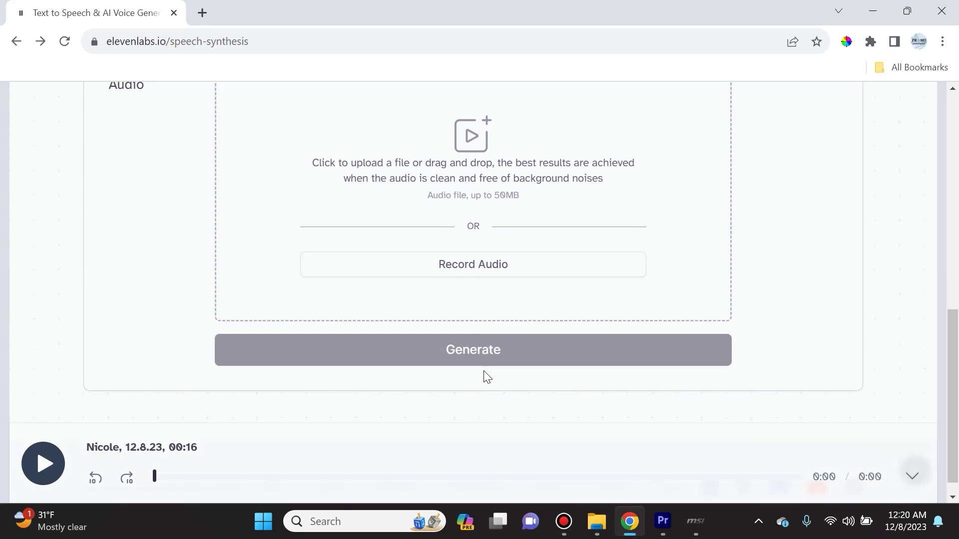
Step: Record a microphone sample, restarting once, and generate Nicole speech from the recording
{"action": "left_click", "coordinate": [475, 265]}
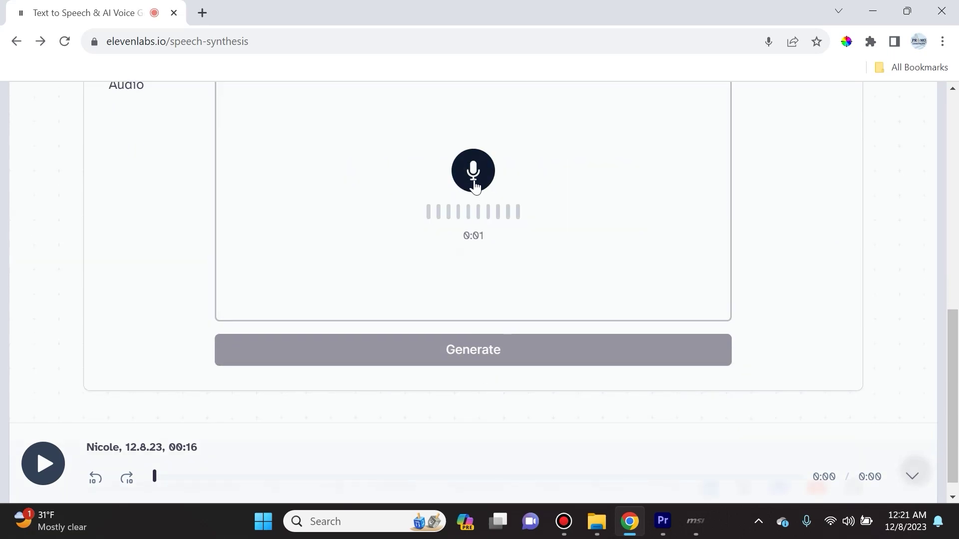
{"action": "left_click", "coordinate": [473, 180]}
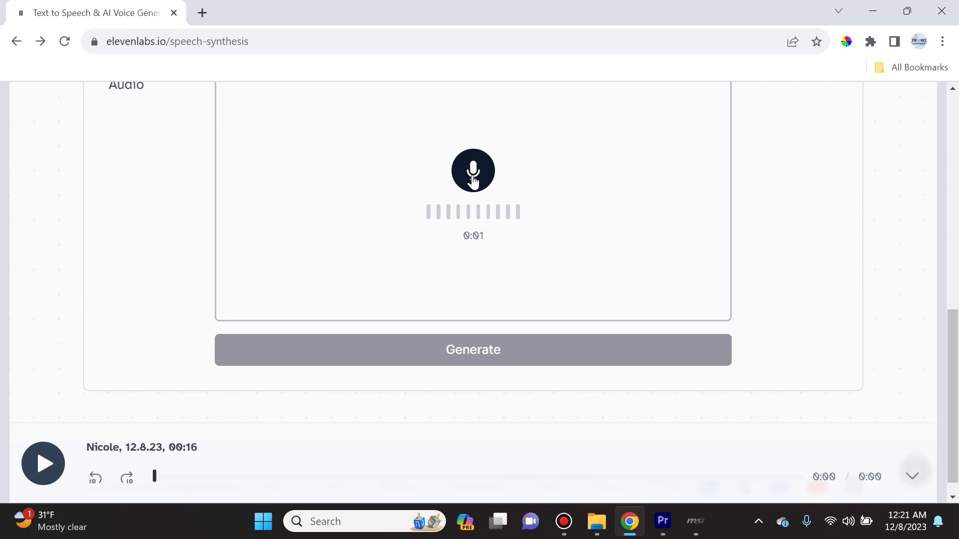
{"action": "left_click", "coordinate": [473, 180]}
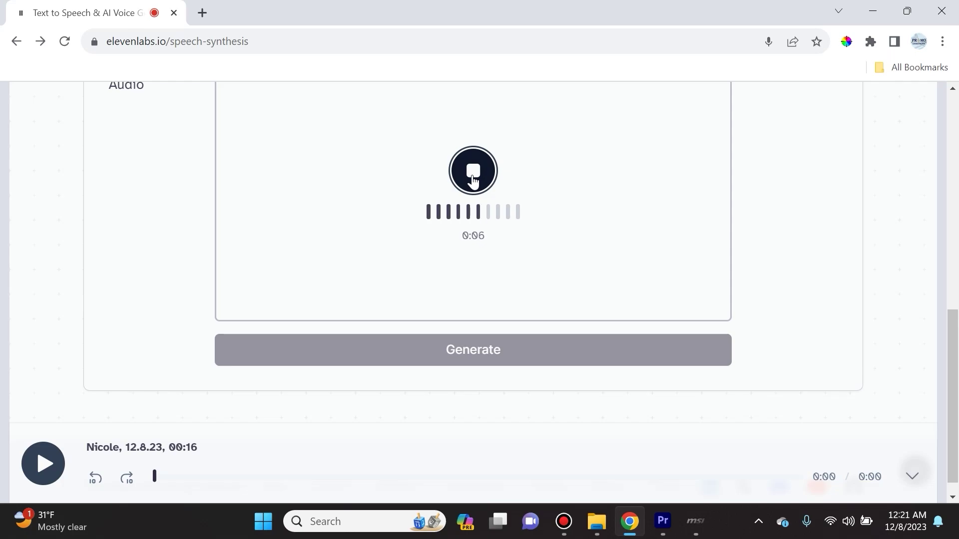
{"action": "left_click", "coordinate": [473, 171]}
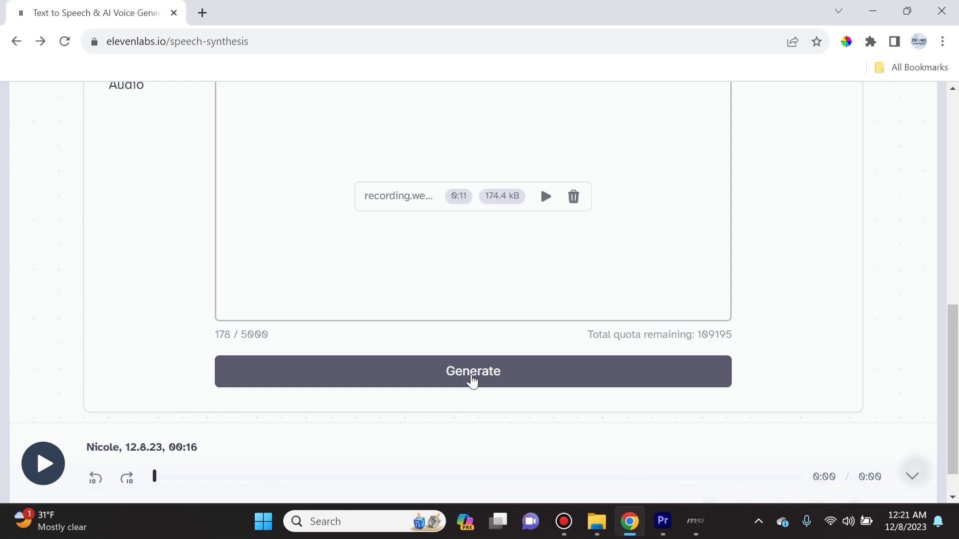
{"action": "left_click", "coordinate": [473, 381]}
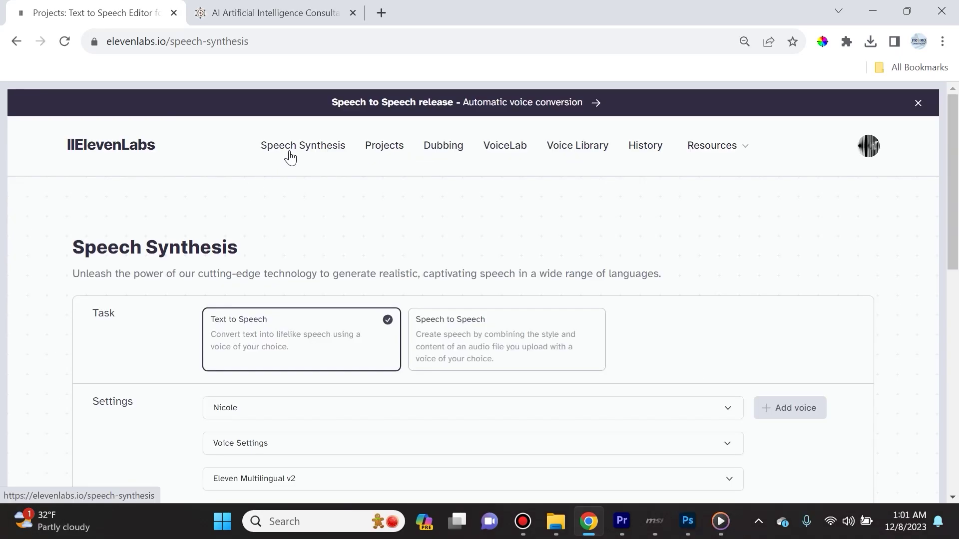
Step: Go to Projects and open the Create a project dialog
{"action": "left_click", "coordinate": [384, 155]}
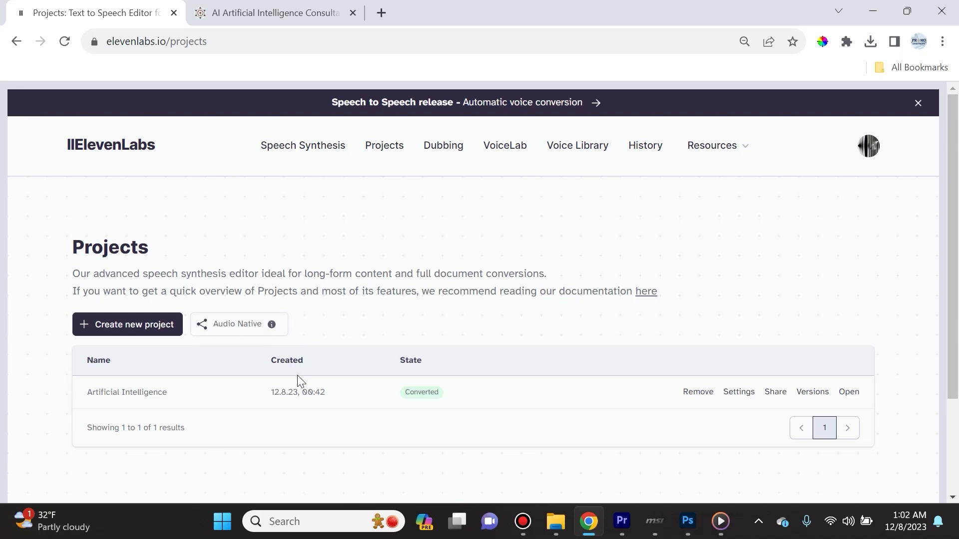
{"action": "left_click", "coordinate": [121, 325]}
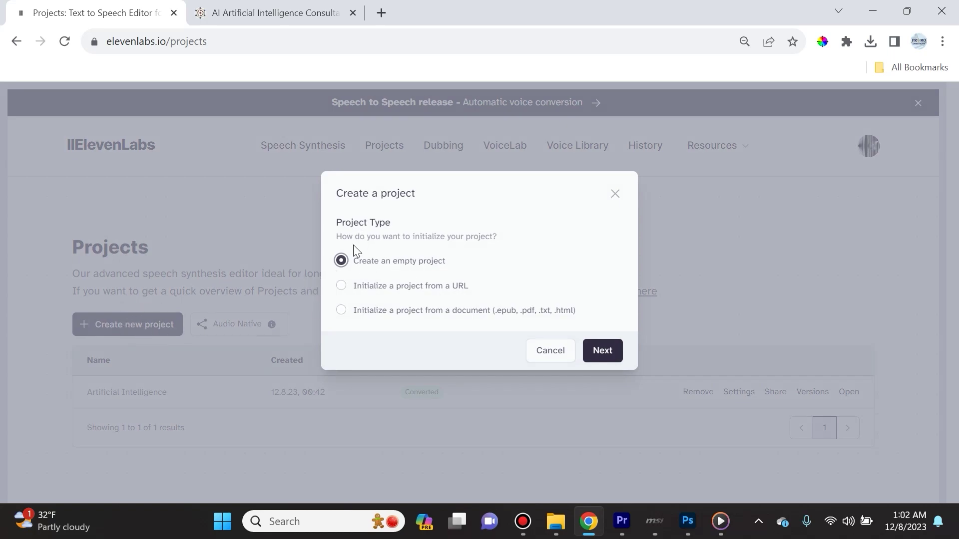
Step: Start a URL-based project named 'Web AI', then switch to the PromoAmbitions tab
{"action": "left_click", "coordinate": [341, 288]}
{"action": "left_click", "coordinate": [602, 351]}
{"action": "left_click", "coordinate": [411, 170]}
{"action": "type", "text": "Web AI"}
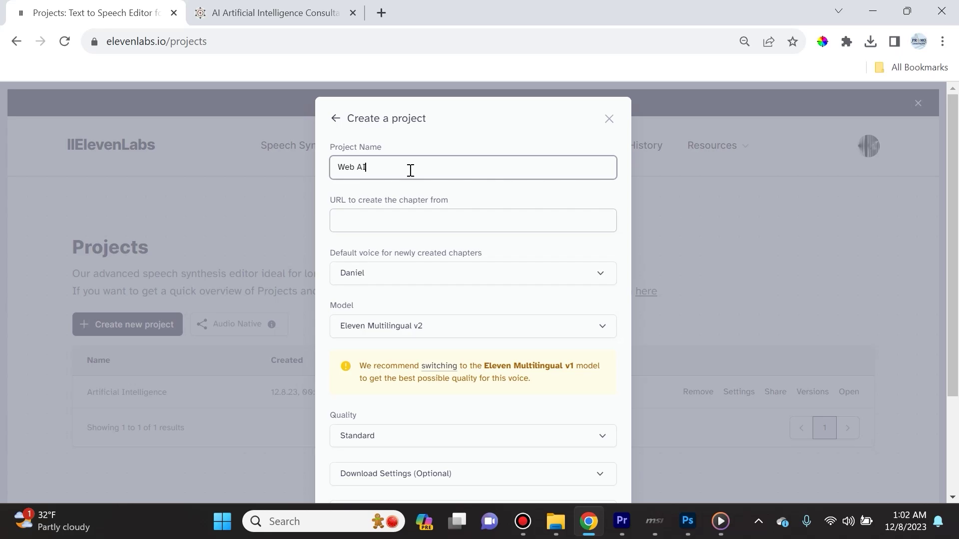
{"action": "left_click", "coordinate": [415, 218]}
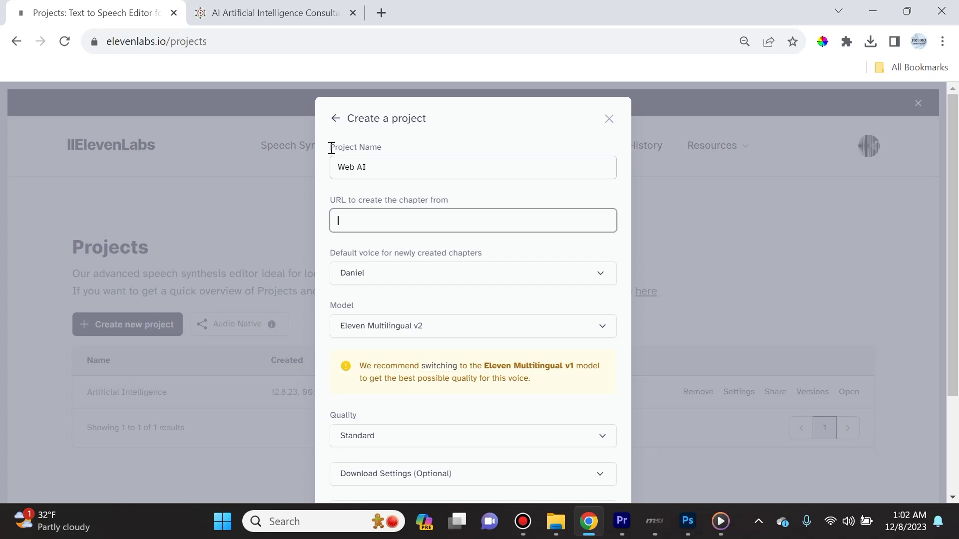
{"action": "left_click", "coordinate": [276, 19]}
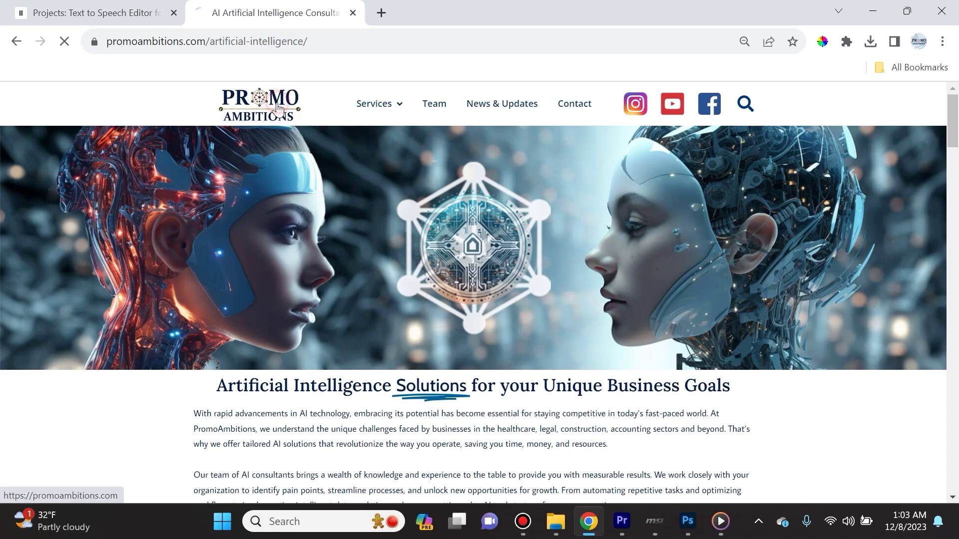
Step: Browse the PromoAmbitions home page and open Services > Artificial Intelligence
{"action": "left_click", "coordinate": [260, 105]}
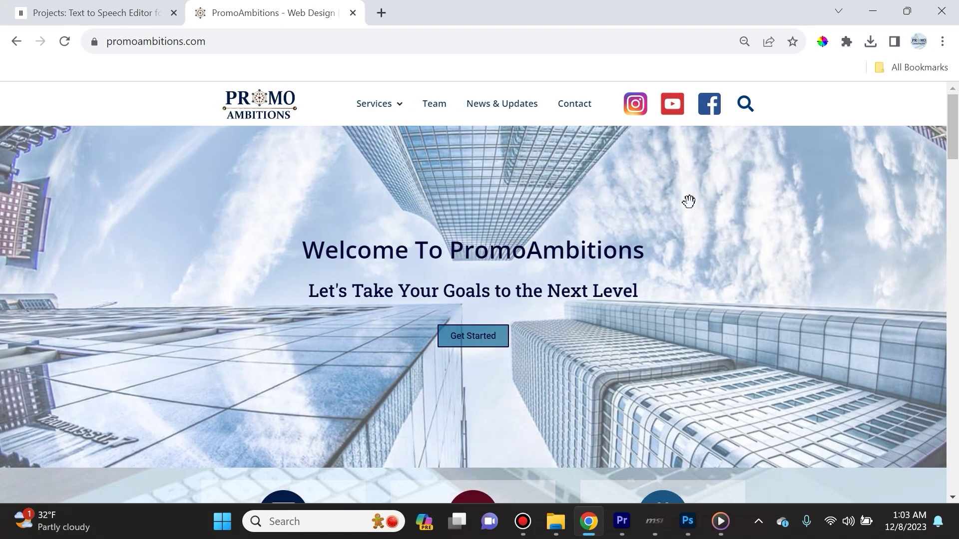
{"action": "scroll", "coordinate": [696, 212], "scroll_direction": "down", "scroll_amount": 5}
{"action": "scroll", "coordinate": [683, 314], "scroll_direction": "down", "scroll_amount": 15}
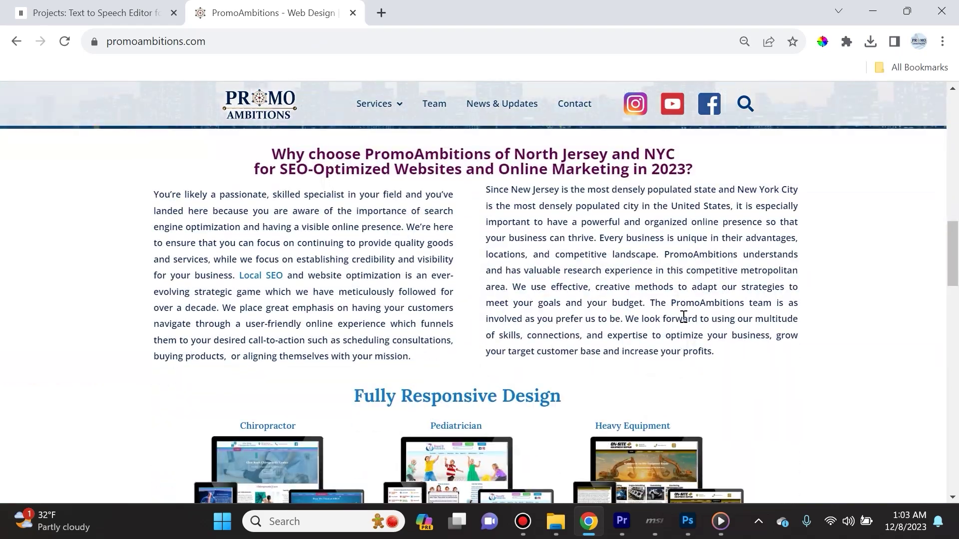
{"action": "scroll", "coordinate": [680, 329], "scroll_direction": "up", "scroll_amount": 18}
{"action": "scroll", "coordinate": [677, 342], "scroll_direction": "up", "scroll_amount": 4}
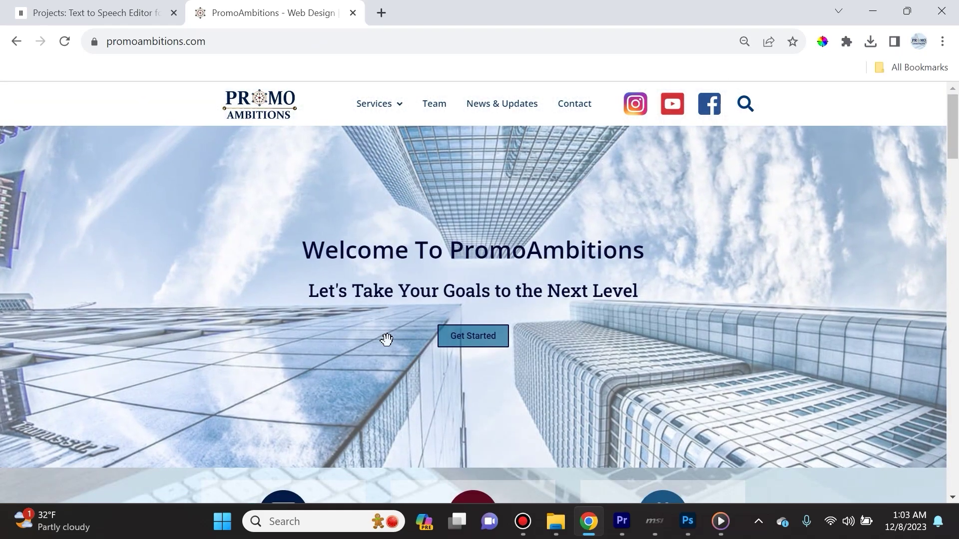
{"action": "mouse_move", "coordinate": [386, 99]}
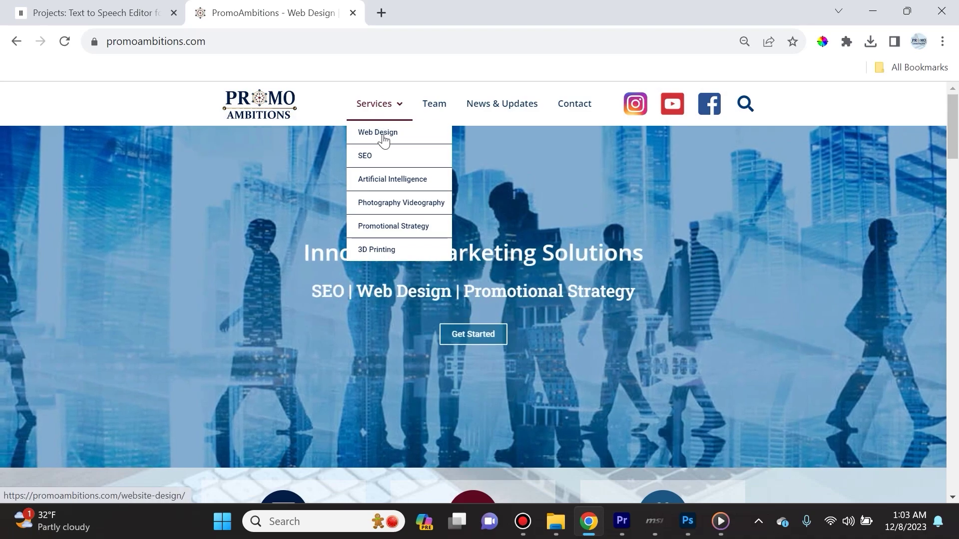
{"action": "left_click", "coordinate": [382, 179]}
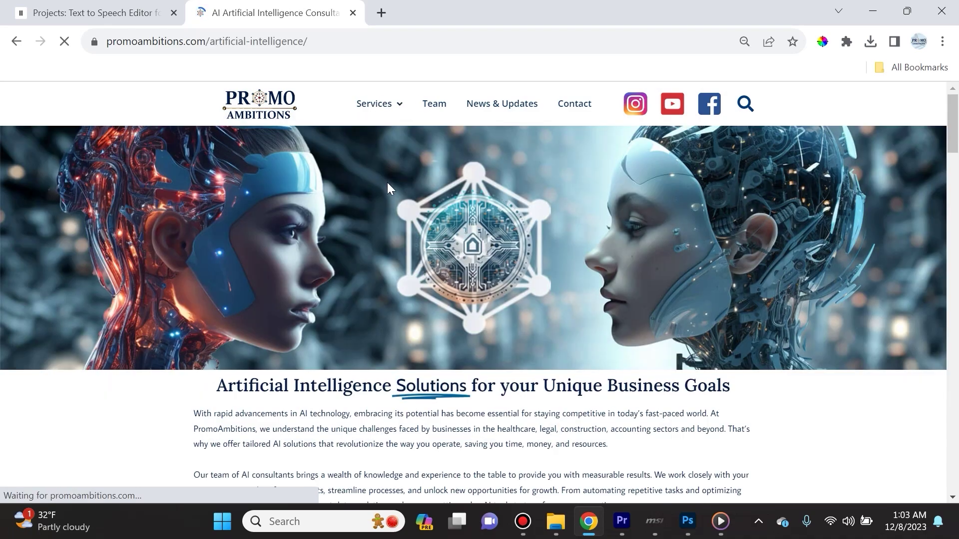
Step: Read through the AI services page, copy its address, and return to ElevenLabs
{"action": "scroll", "coordinate": [401, 272], "scroll_direction": "down", "scroll_amount": 3}
{"action": "scroll", "coordinate": [328, 298], "scroll_direction": "down", "scroll_amount": 3}
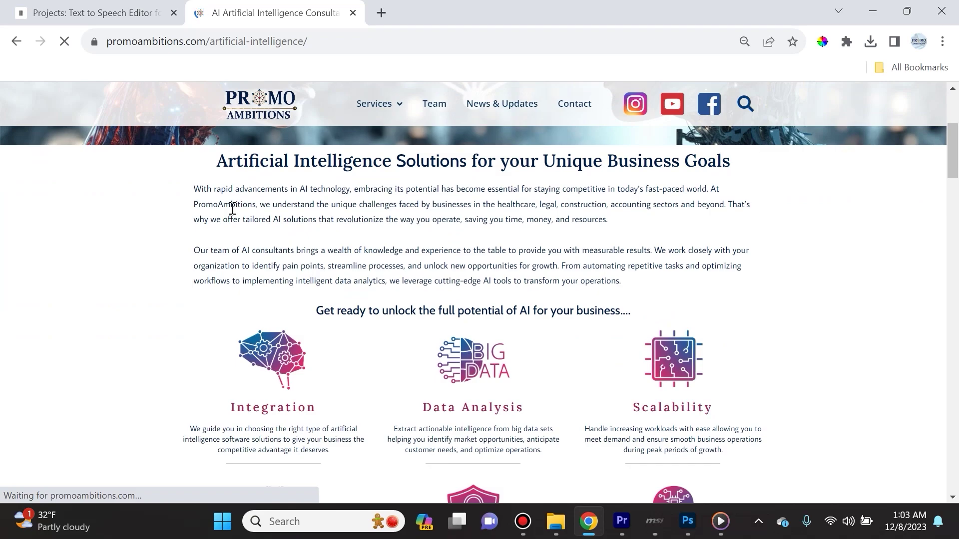
{"action": "scroll", "coordinate": [397, 320], "scroll_direction": "down", "scroll_amount": 3}
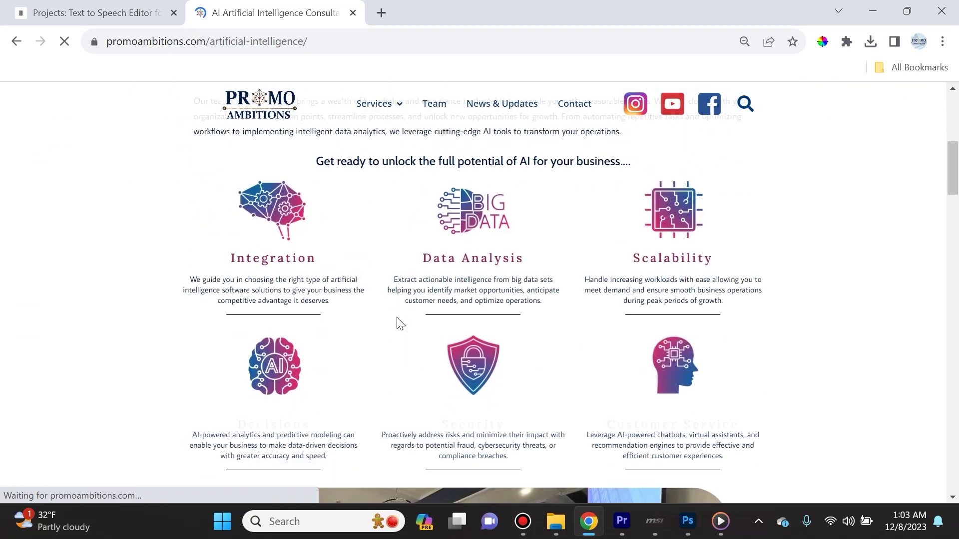
{"action": "scroll", "coordinate": [399, 323], "scroll_direction": "down", "scroll_amount": 5}
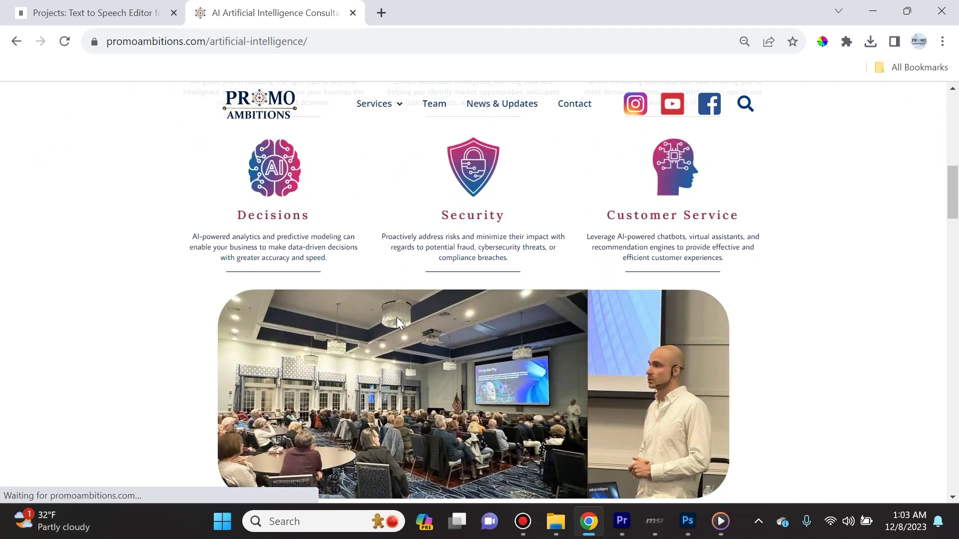
{"action": "scroll", "coordinate": [397, 325], "scroll_direction": "down", "scroll_amount": 2}
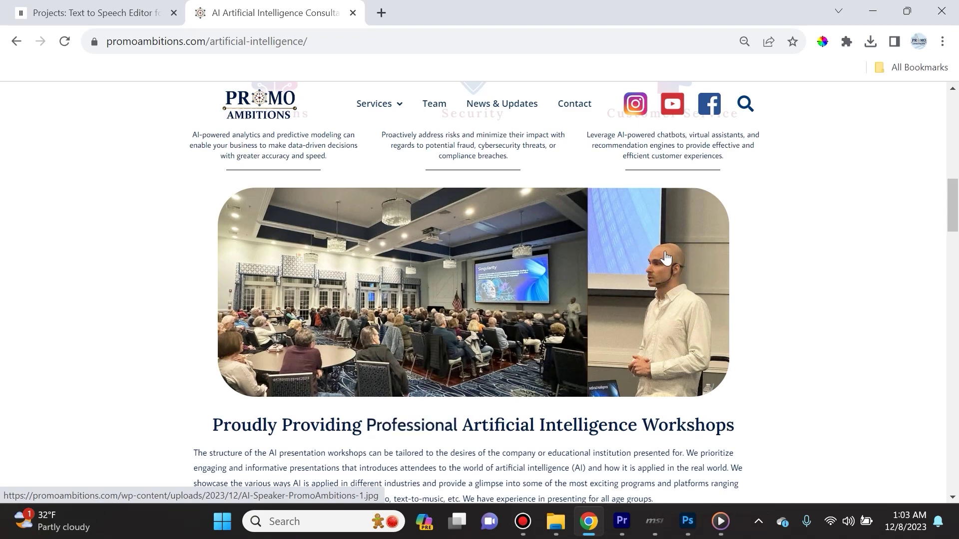
{"action": "scroll", "coordinate": [224, 325], "scroll_direction": "down", "scroll_amount": 3}
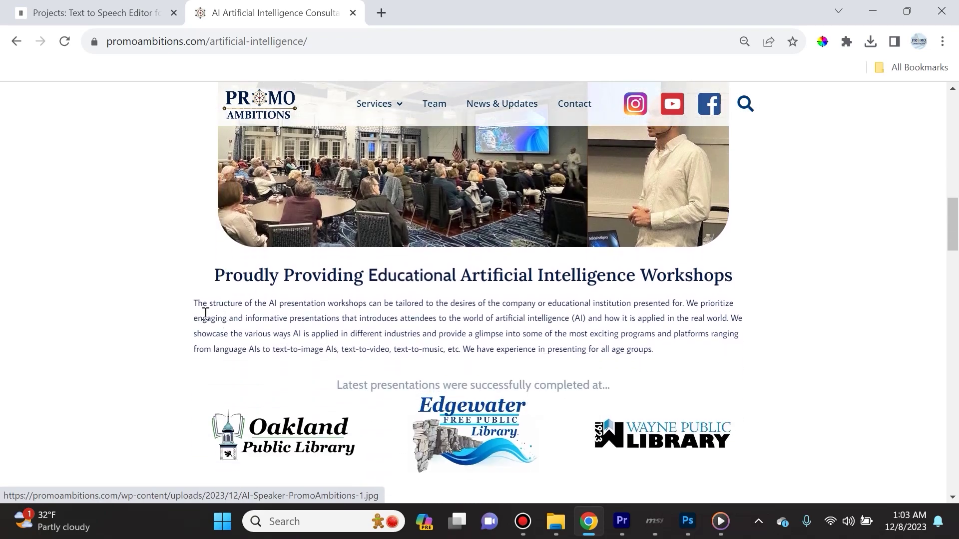
{"action": "scroll", "coordinate": [183, 290], "scroll_direction": "down", "scroll_amount": 3}
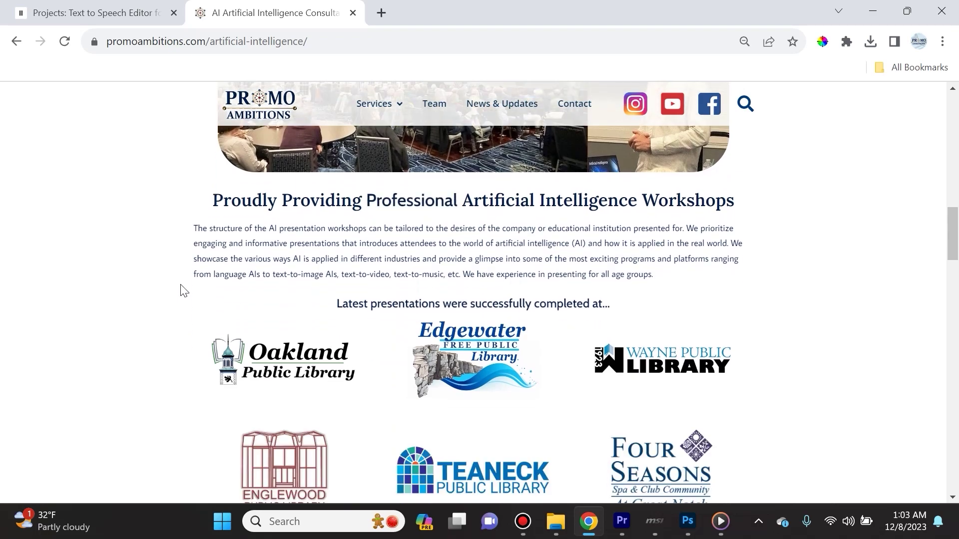
{"action": "scroll", "coordinate": [223, 295], "scroll_direction": "up", "scroll_amount": 5}
{"action": "scroll", "coordinate": [165, 282], "scroll_direction": "down", "scroll_amount": 7}
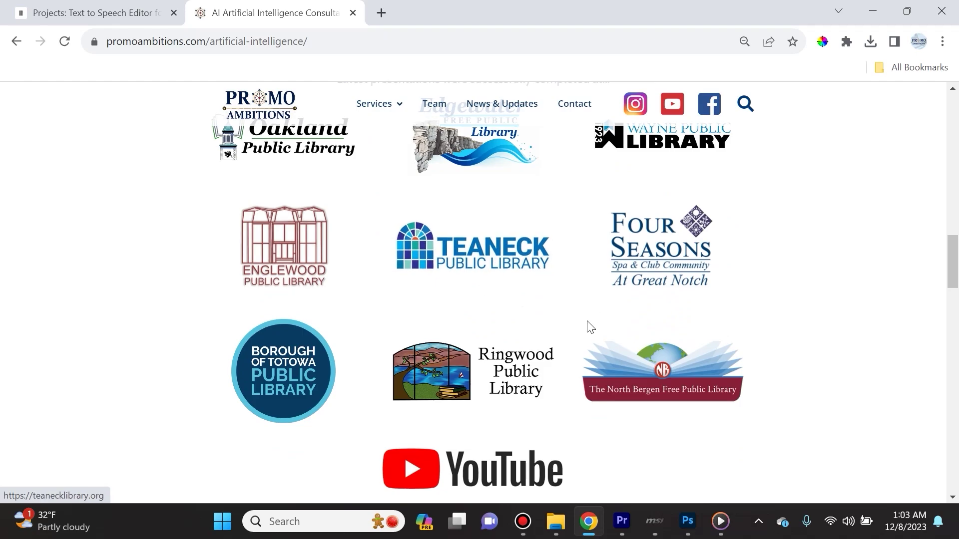
{"action": "scroll", "coordinate": [589, 325], "scroll_direction": "down", "scroll_amount": 4}
{"action": "scroll", "coordinate": [281, 375], "scroll_direction": "down", "scroll_amount": 3}
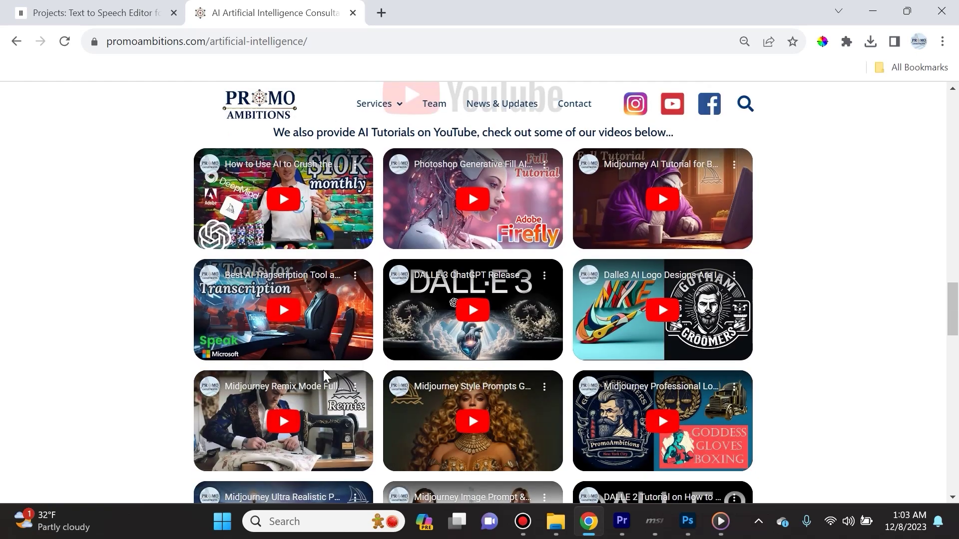
{"action": "scroll", "coordinate": [646, 310], "scroll_direction": "down", "scroll_amount": 4}
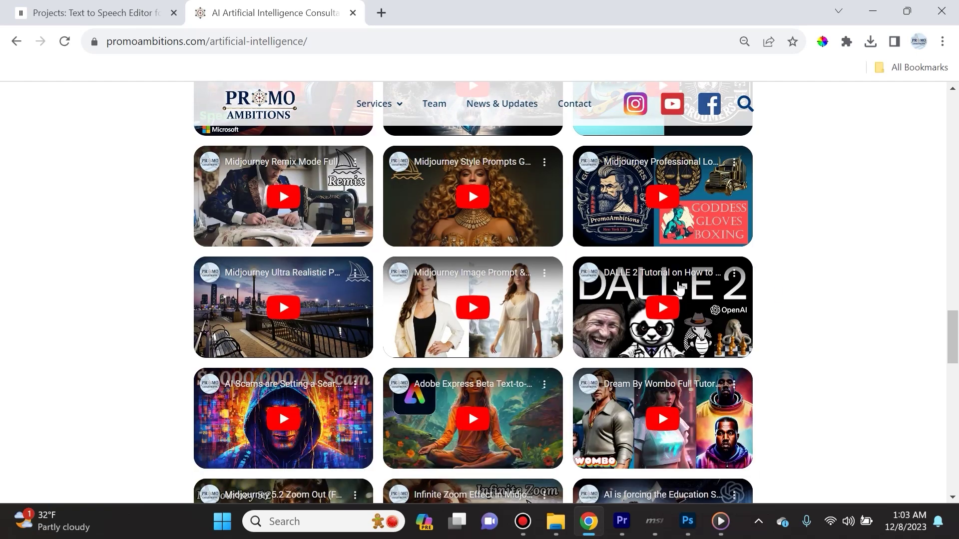
{"action": "scroll", "coordinate": [803, 352], "scroll_direction": "down", "scroll_amount": 1}
{"action": "scroll", "coordinate": [799, 353], "scroll_direction": "down", "scroll_amount": 9}
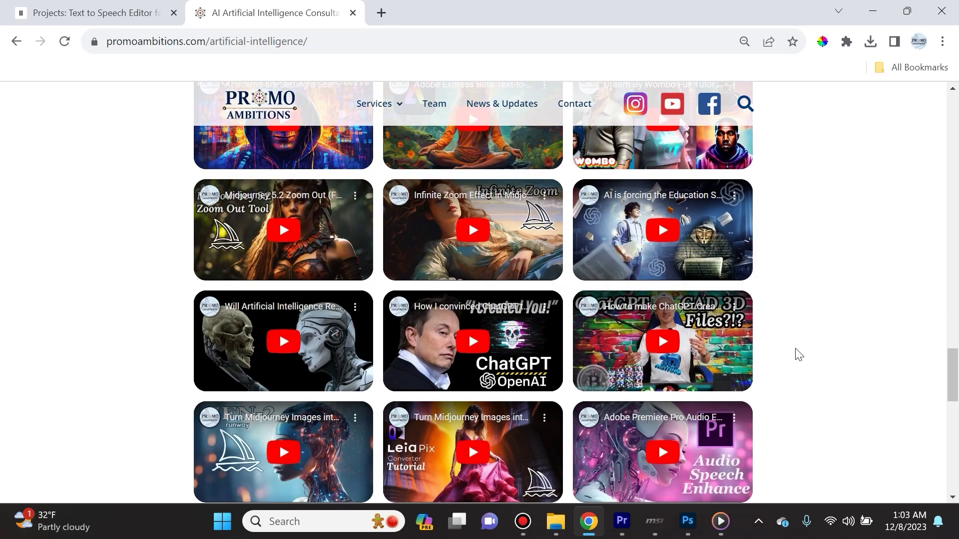
{"action": "scroll", "coordinate": [658, 329], "scroll_direction": "up", "scroll_amount": 19}
{"action": "scroll", "coordinate": [311, 299], "scroll_direction": "up", "scroll_amount": 12}
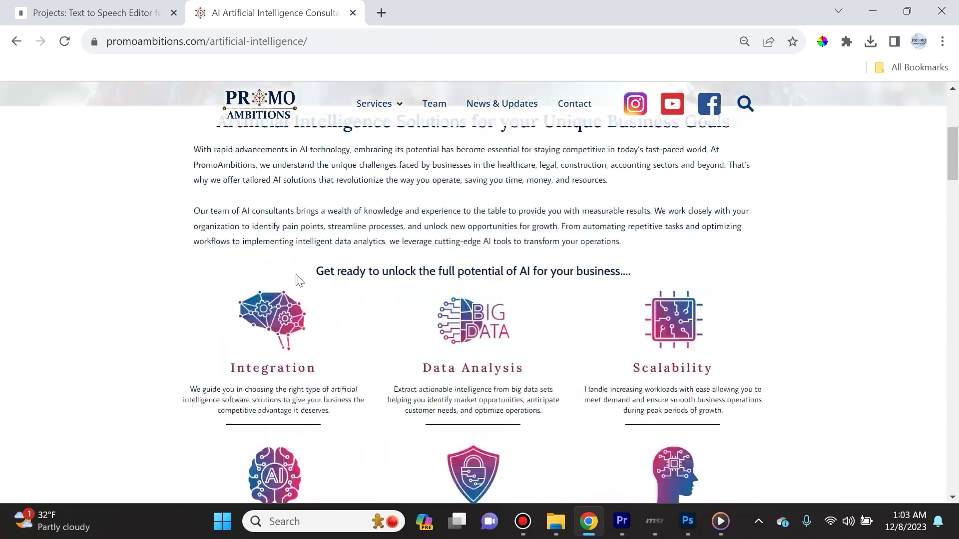
{"action": "left_click", "coordinate": [265, 39]}
{"action": "key", "text": "ctrl+c"}
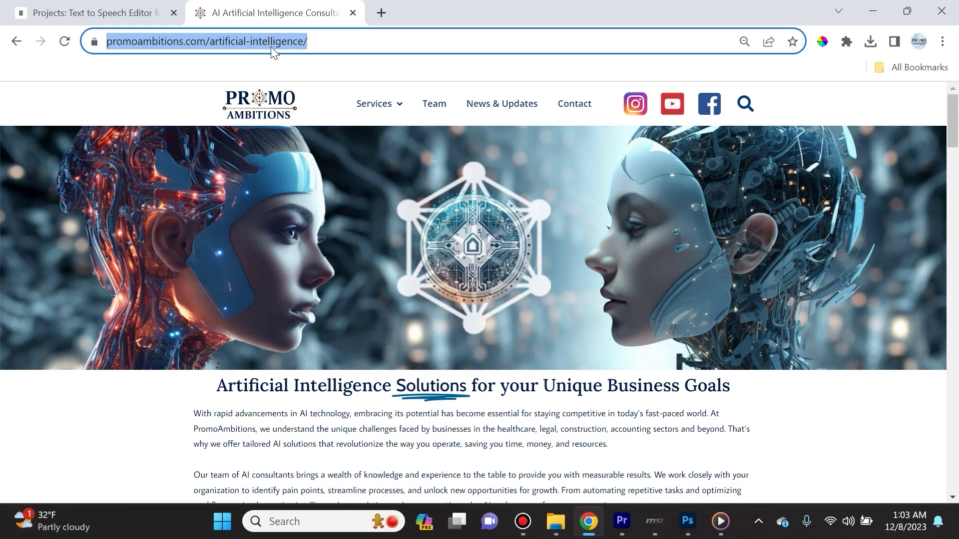
{"action": "left_click", "coordinate": [95, 12]}
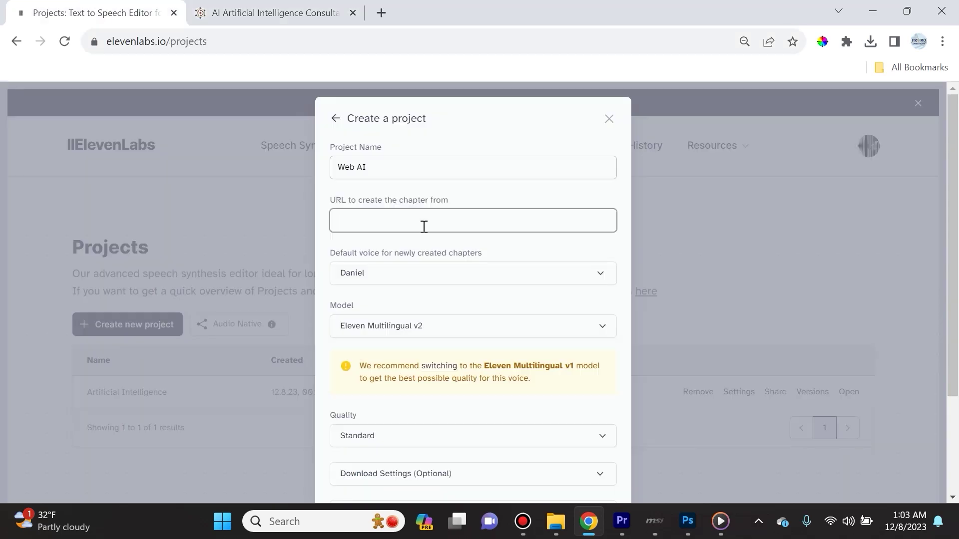
Step: Paste the AI page URL, choose Nicole with Eleven Multilingual v2, and review Download Settings
{"action": "key", "text": "ctrl+v"}
{"action": "left_click", "coordinate": [430, 276]}
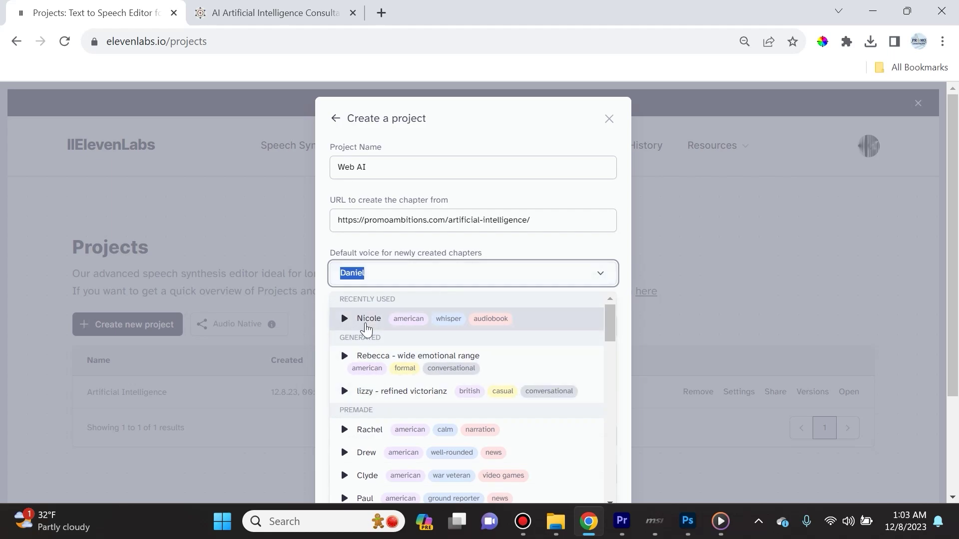
{"action": "left_click", "coordinate": [369, 320]}
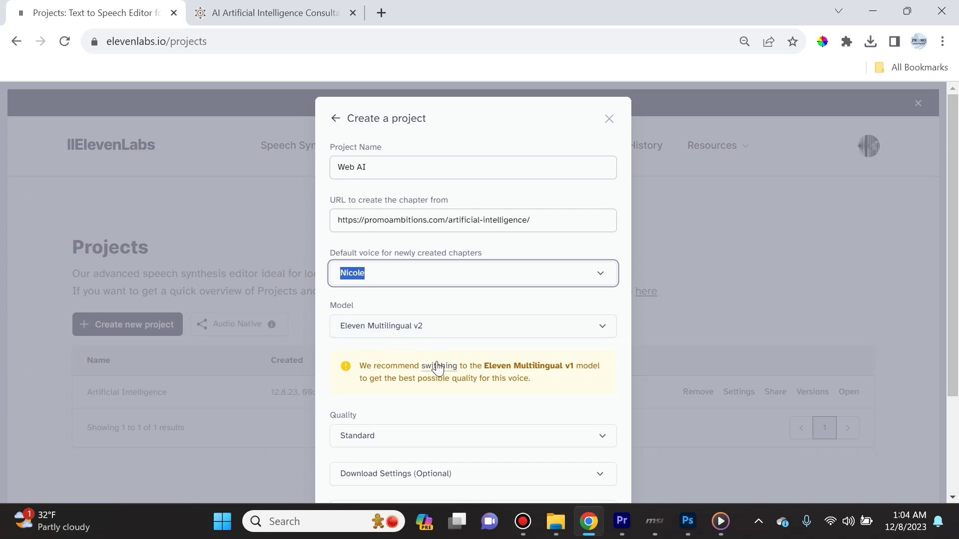
{"action": "scroll", "coordinate": [435, 368], "scroll_direction": "down", "scroll_amount": 3}
{"action": "left_click", "coordinate": [435, 344]}
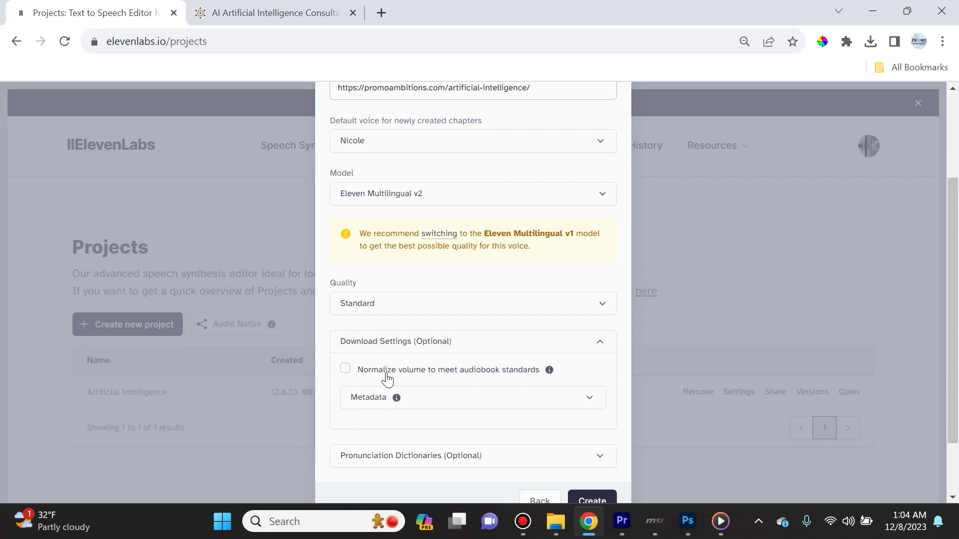
{"action": "mouse_move", "coordinate": [550, 378]}
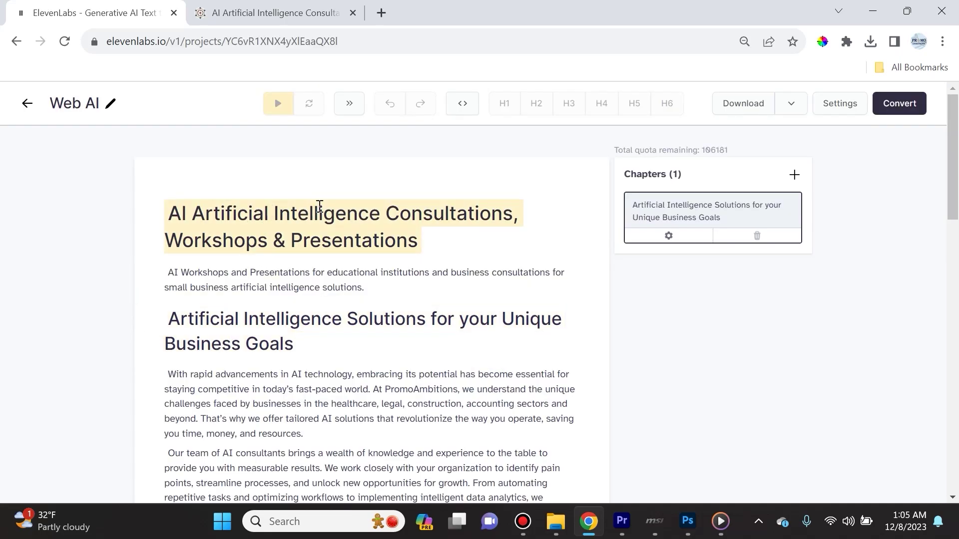
Step: Review the Web AI text and convert all 2834 characters of the project to audio
{"action": "scroll", "coordinate": [424, 298], "scroll_direction": "down", "scroll_amount": 3}
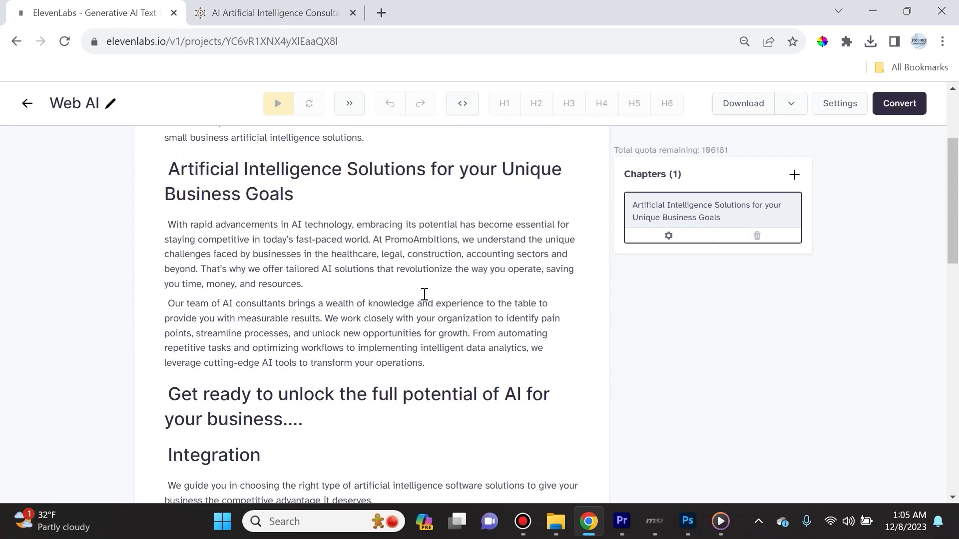
{"action": "scroll", "coordinate": [282, 293], "scroll_direction": "down", "scroll_amount": 3}
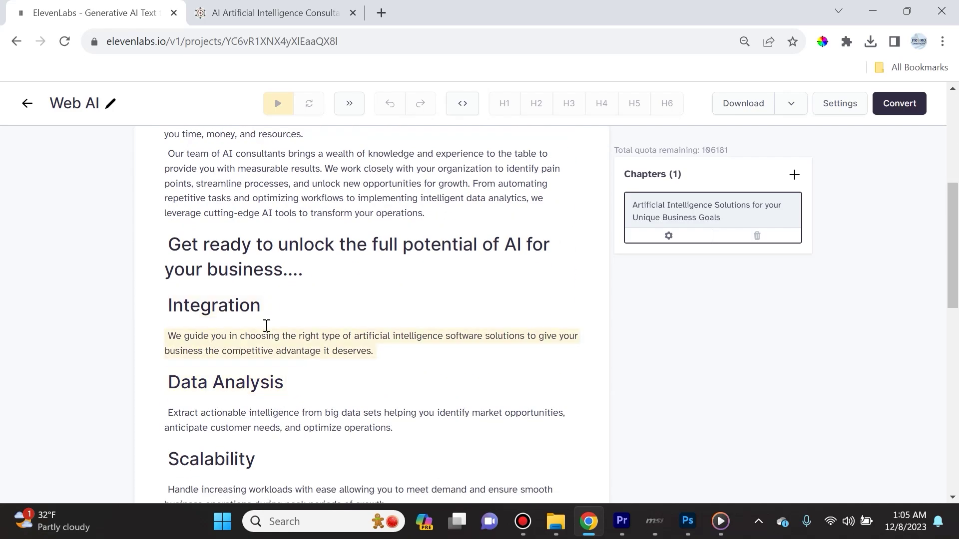
{"action": "scroll", "coordinate": [357, 359], "scroll_direction": "down", "scroll_amount": 12}
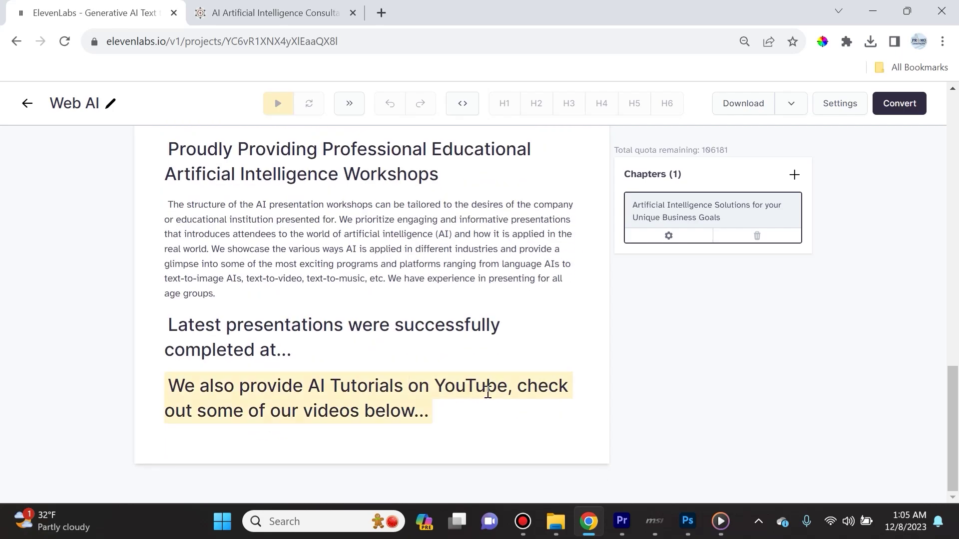
{"action": "scroll", "coordinate": [487, 394], "scroll_direction": "up", "scroll_amount": 15}
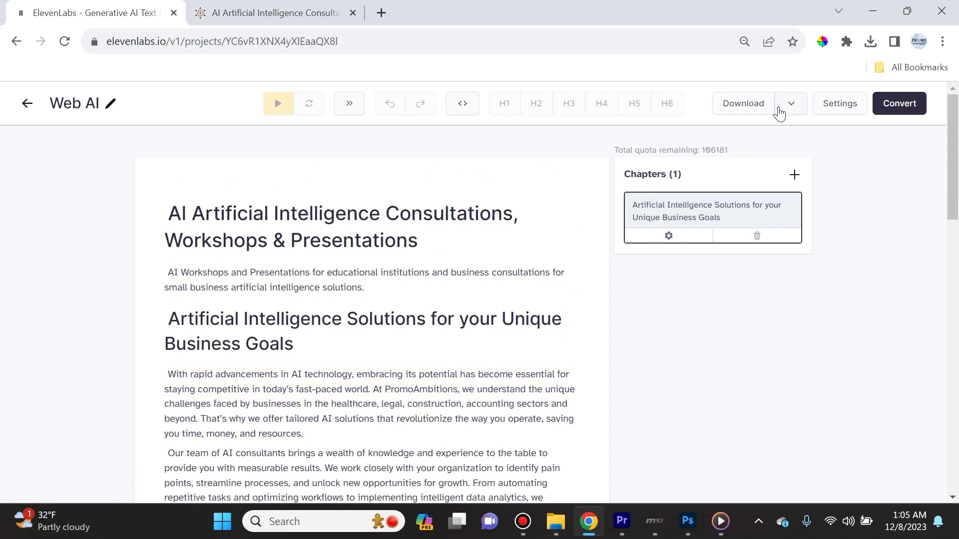
{"action": "left_click", "coordinate": [892, 105]}
{"action": "left_click", "coordinate": [649, 225]}
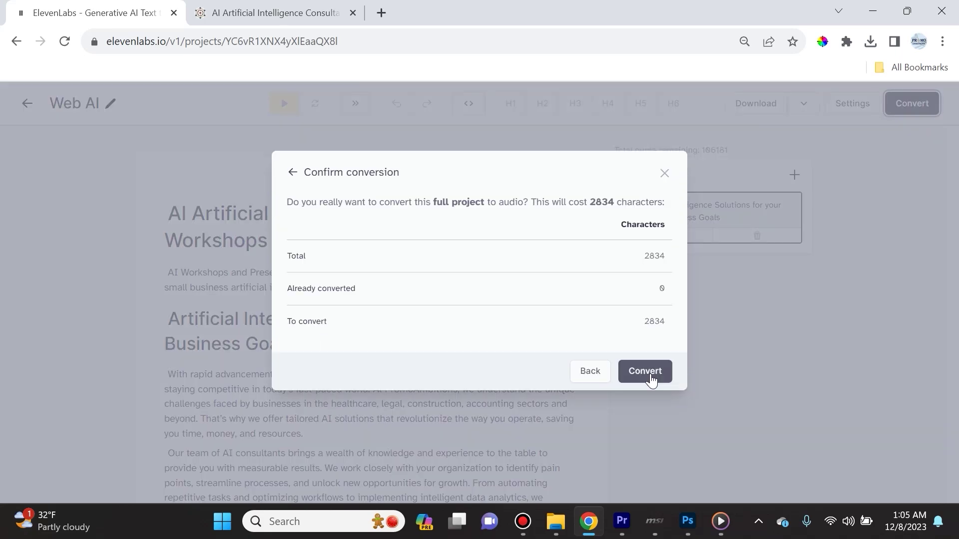
{"action": "left_click", "coordinate": [649, 377]}
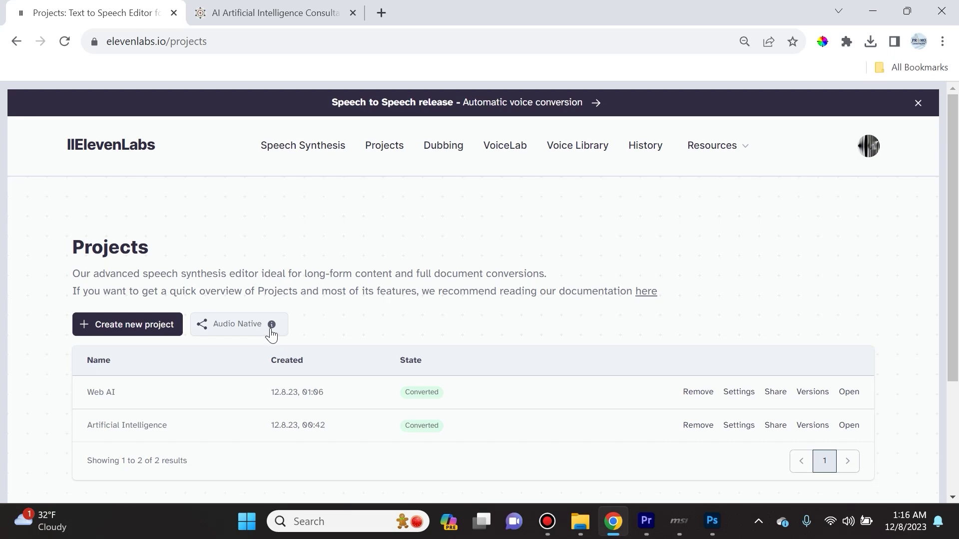
{"action": "mouse_move", "coordinate": [271, 334]}
Step: Select the iFrame embed script on the Audio Native page, then start a new dub
{"action": "left_click", "coordinate": [248, 330]}
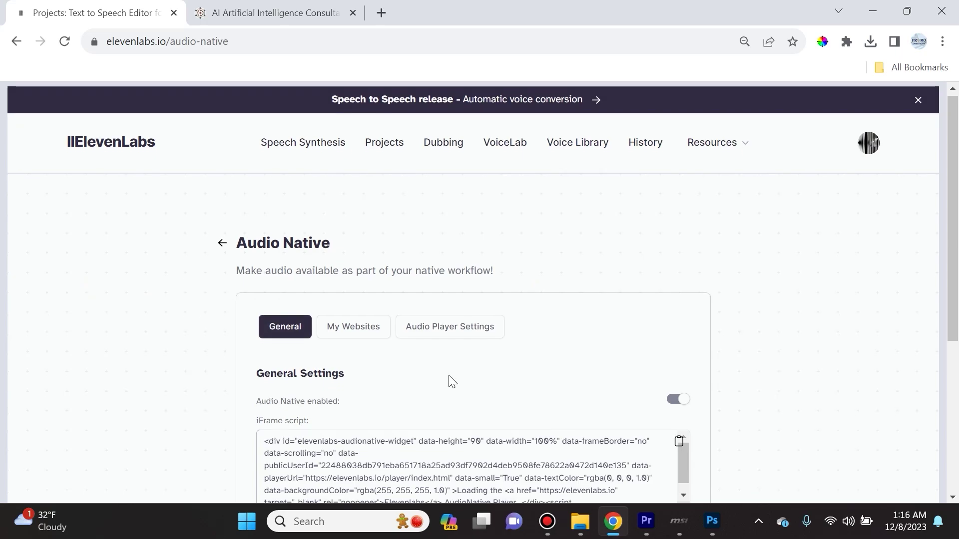
{"action": "scroll", "coordinate": [360, 355], "scroll_direction": "down", "scroll_amount": 4}
{"action": "scroll", "coordinate": [339, 247], "scroll_direction": "down", "scroll_amount": 1}
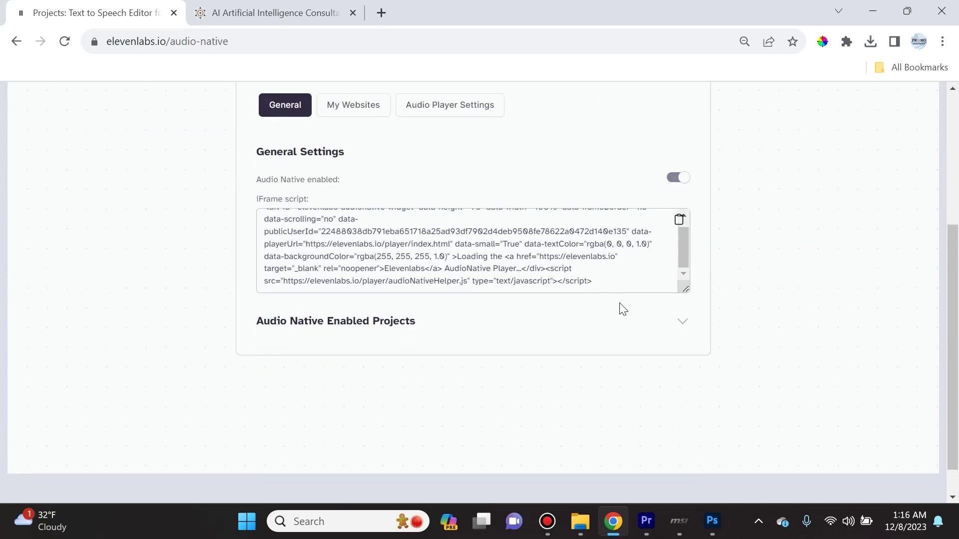
{"action": "left_click_drag", "start_coordinate": [603, 282], "coordinate": [229, 189]}
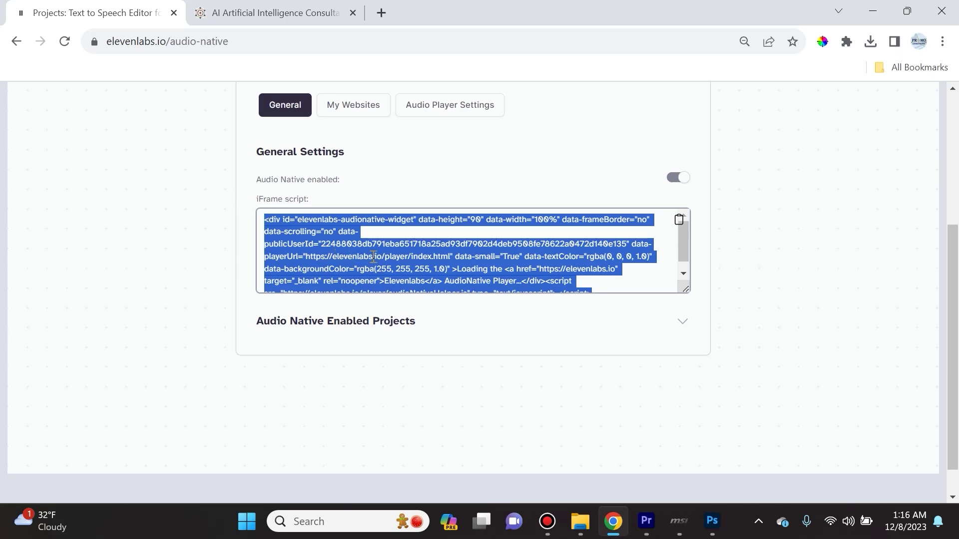
{"action": "left_click", "coordinate": [675, 178]}
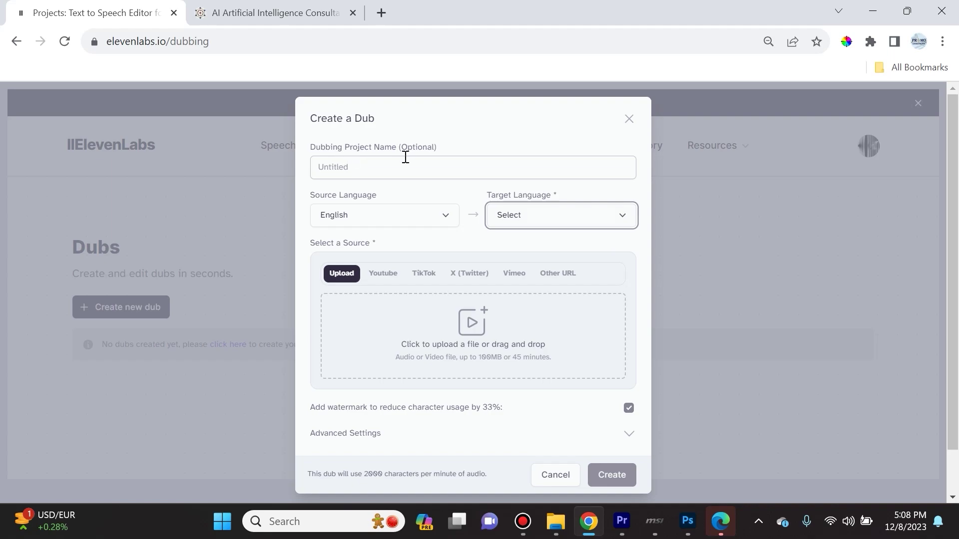
Step: Set the dub from English to Spanish with a YouTube source, then switch to PromoAmbitions
{"action": "left_click", "coordinate": [393, 172]}
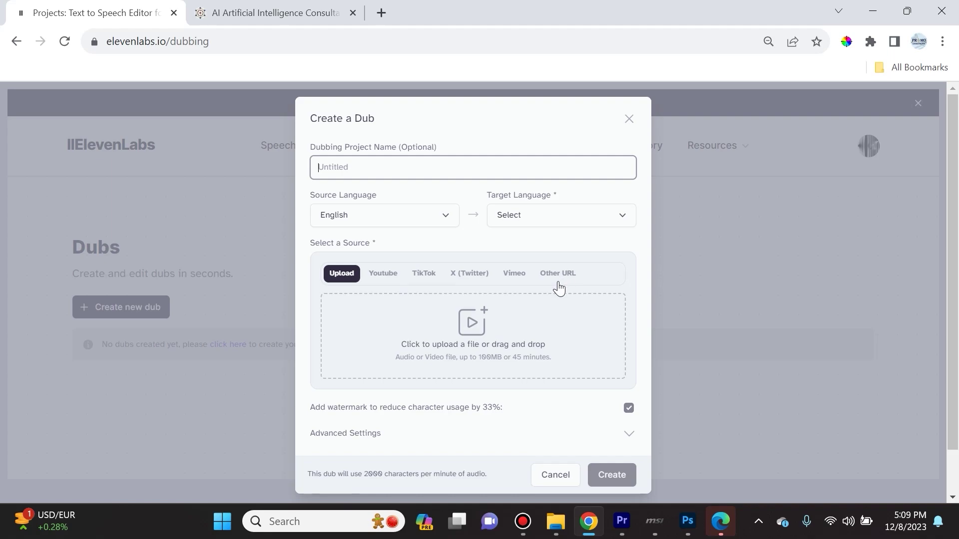
{"action": "left_click", "coordinate": [374, 222]}
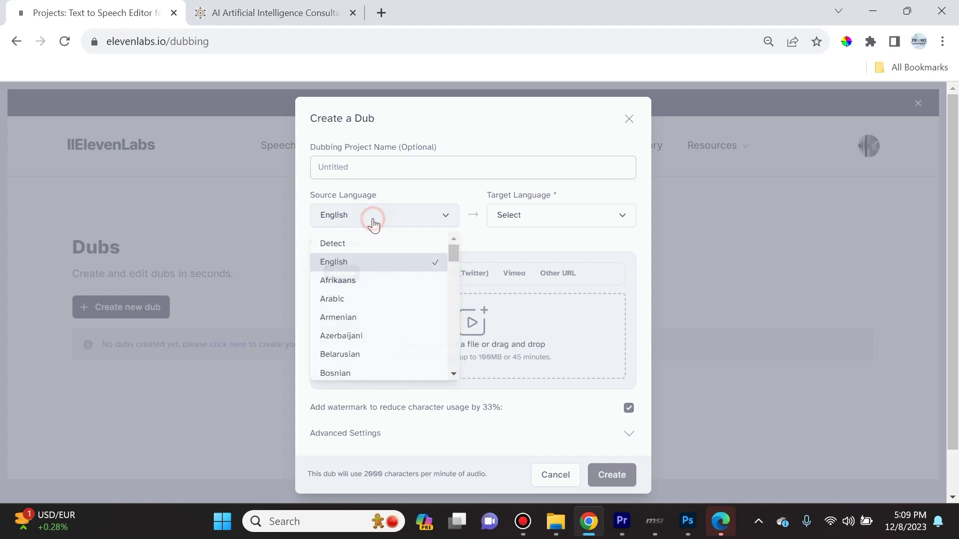
{"action": "left_click", "coordinate": [361, 263]}
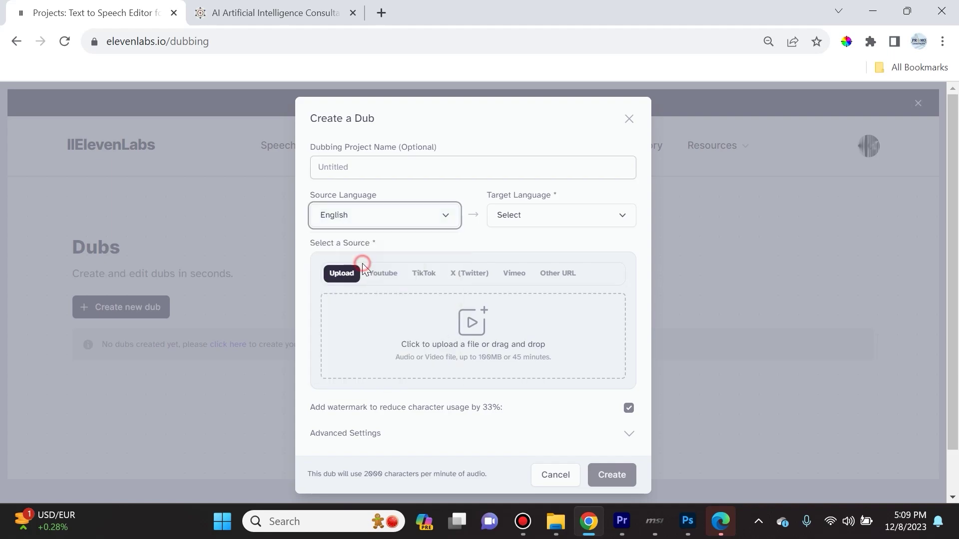
{"action": "left_click", "coordinate": [560, 215]}
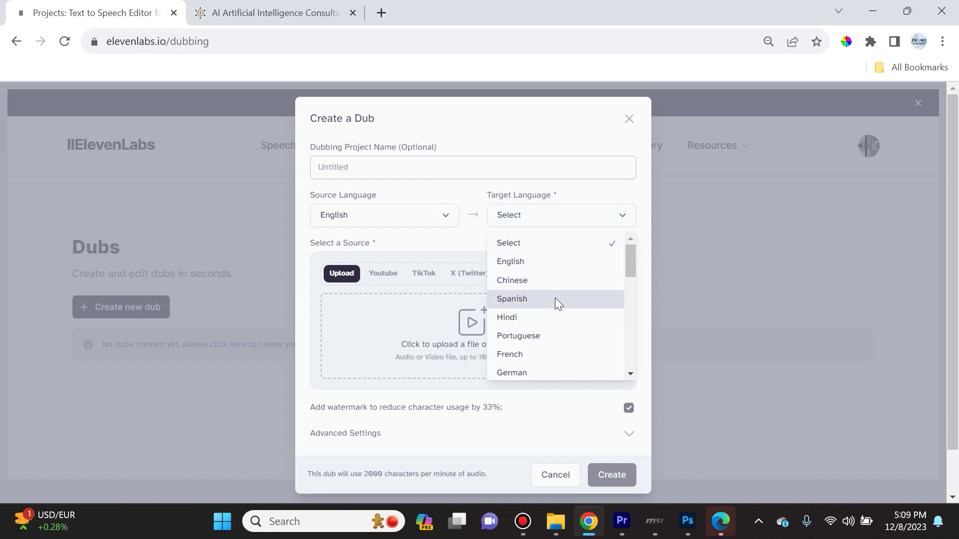
{"action": "left_click", "coordinate": [407, 215]}
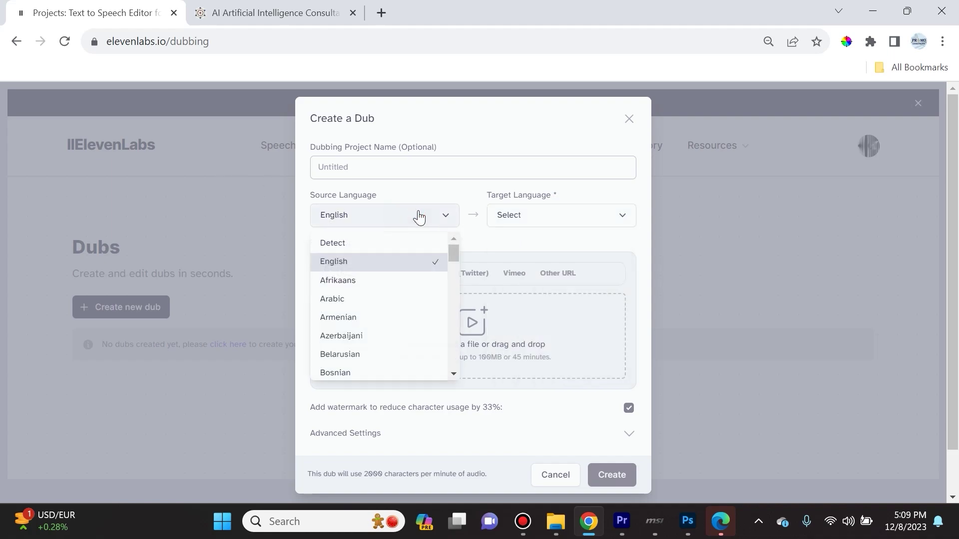
{"action": "left_click", "coordinate": [396, 261]}
{"action": "left_click", "coordinate": [599, 224]}
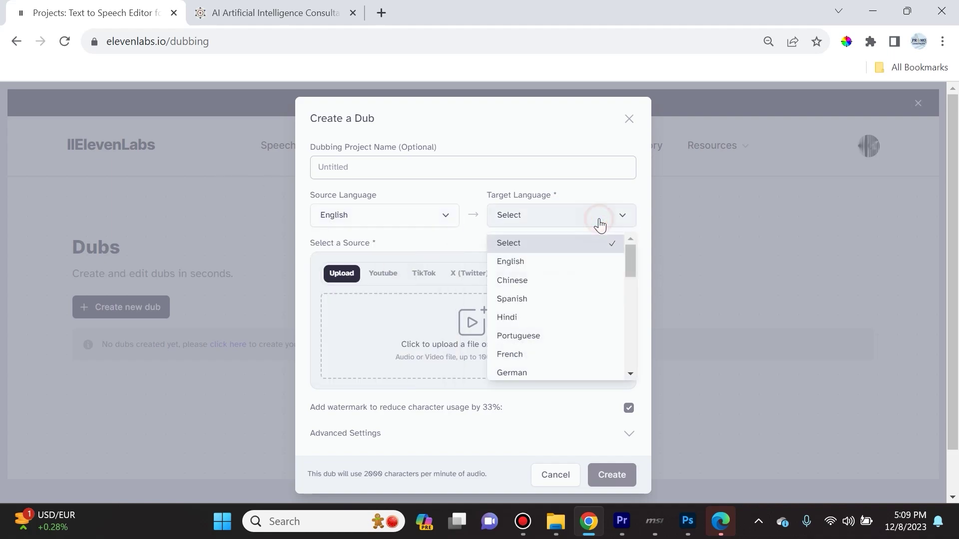
{"action": "left_click", "coordinate": [581, 301]}
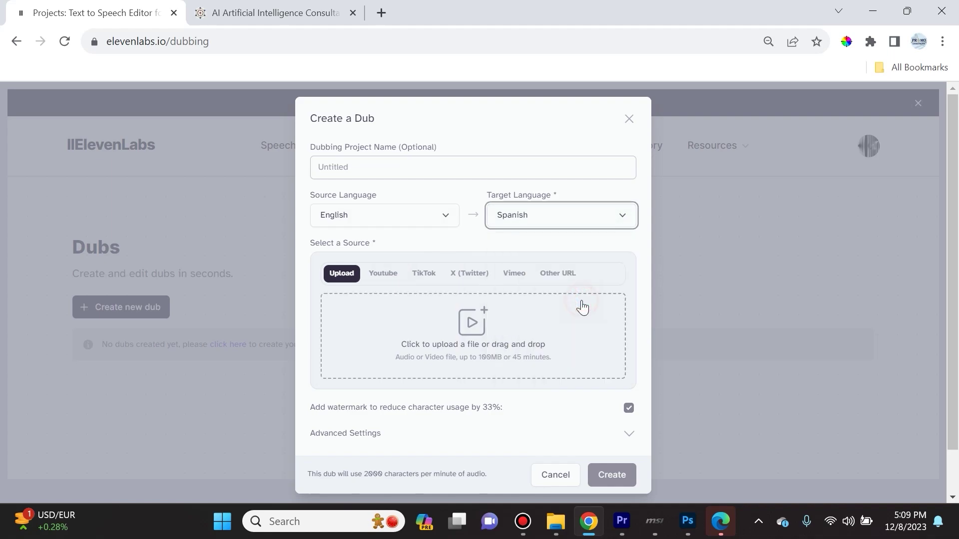
{"action": "left_click", "coordinate": [395, 275]}
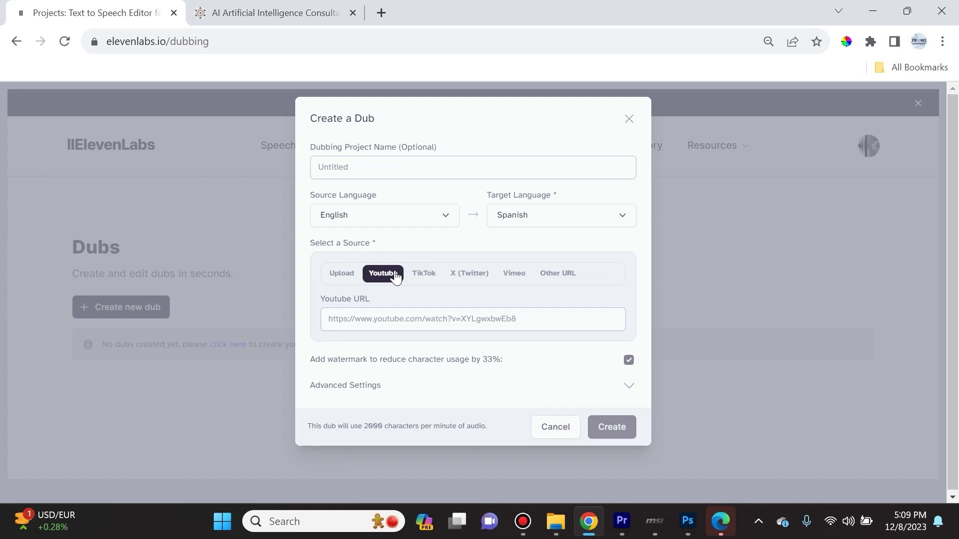
{"action": "key", "text": "ctrl+Tab"}
Step: Open the 'How to Use AI to Crush the Competition' YouTube video and copy its share link
{"action": "mouse_move", "coordinate": [381, 113]}
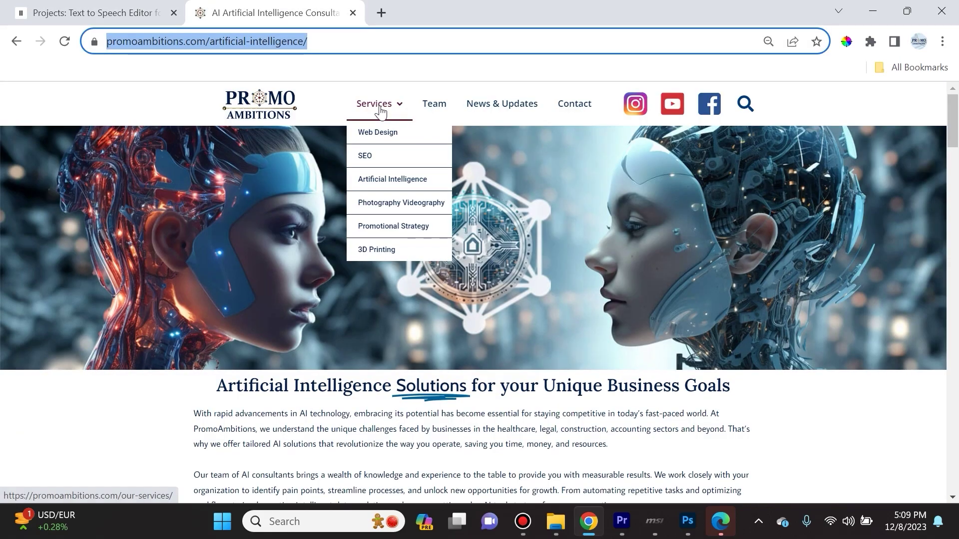
{"action": "scroll", "coordinate": [724, 335], "scroll_direction": "down", "scroll_amount": 8}
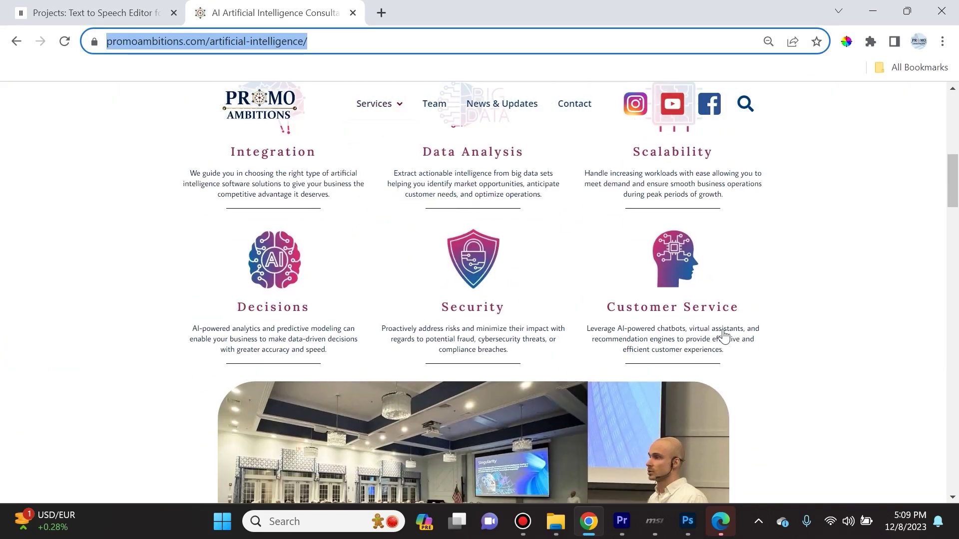
{"action": "scroll", "coordinate": [724, 335], "scroll_direction": "down", "scroll_amount": 15}
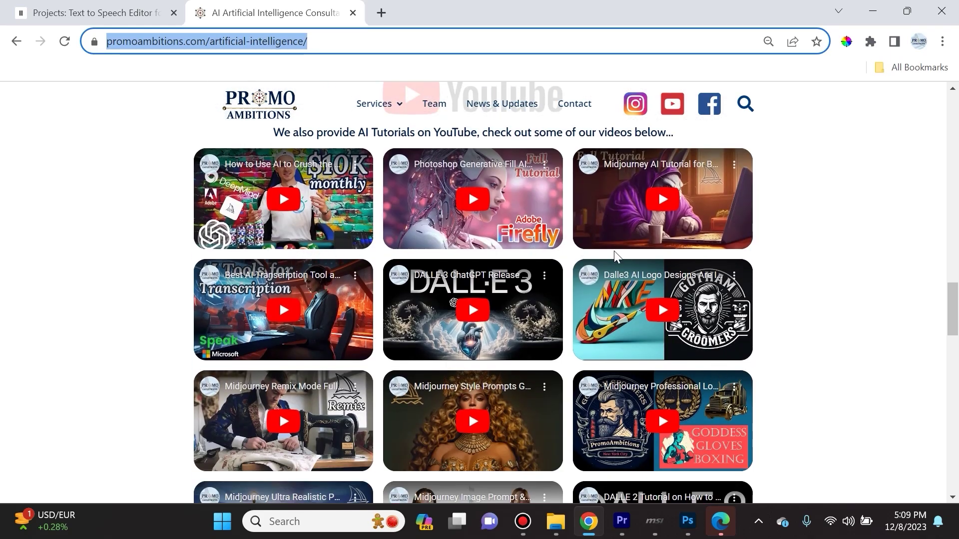
{"action": "scroll", "coordinate": [616, 255], "scroll_direction": "down", "scroll_amount": 13}
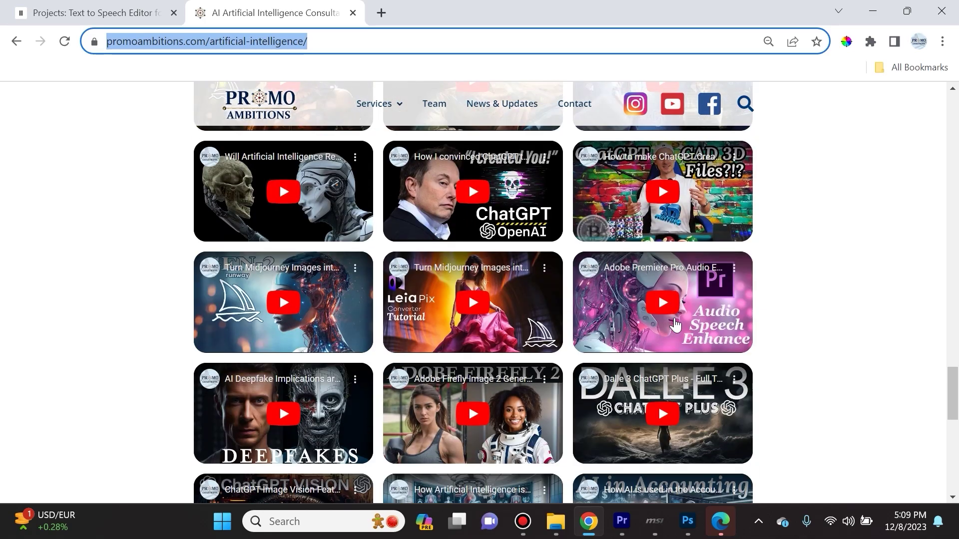
{"action": "scroll", "coordinate": [659, 330], "scroll_direction": "up", "scroll_amount": 15}
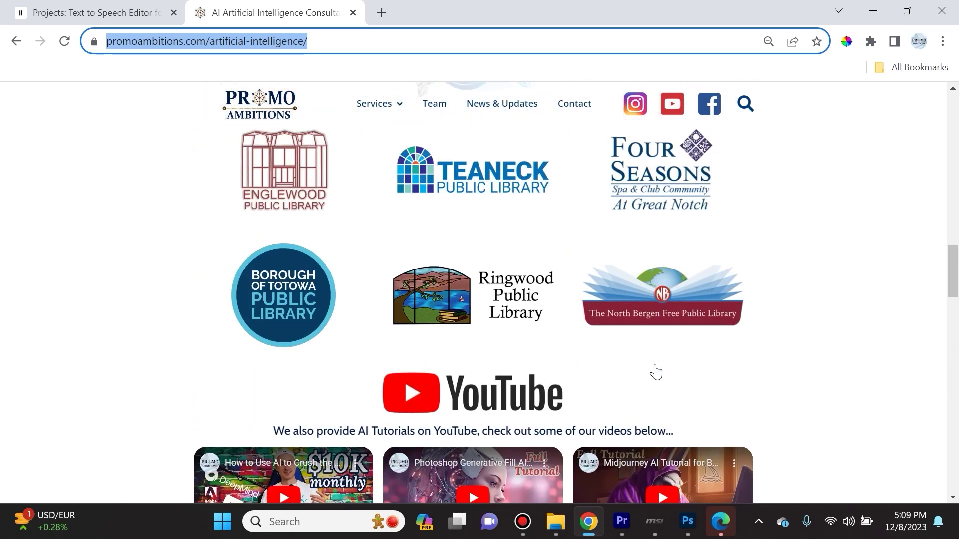
{"action": "scroll", "coordinate": [656, 372], "scroll_direction": "down", "scroll_amount": 4}
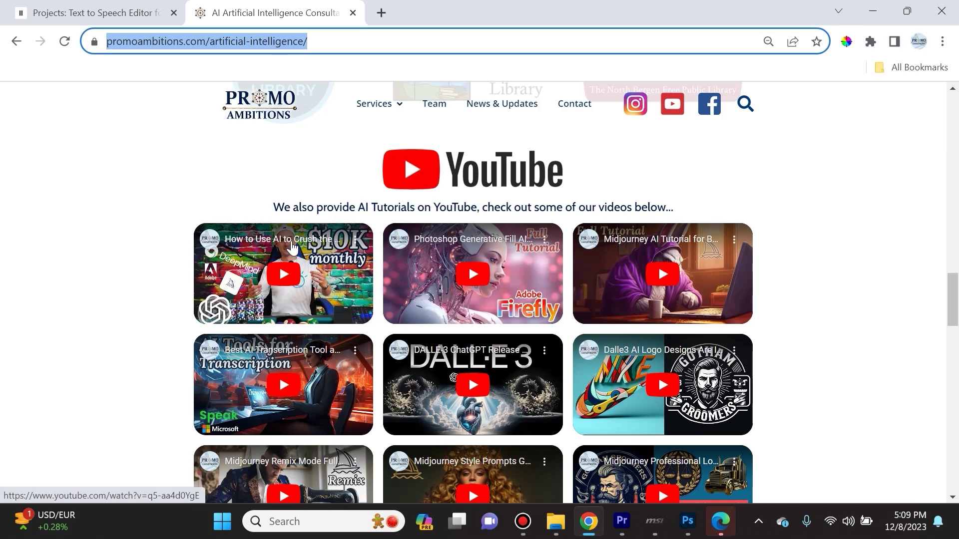
{"action": "left_click", "coordinate": [292, 247]}
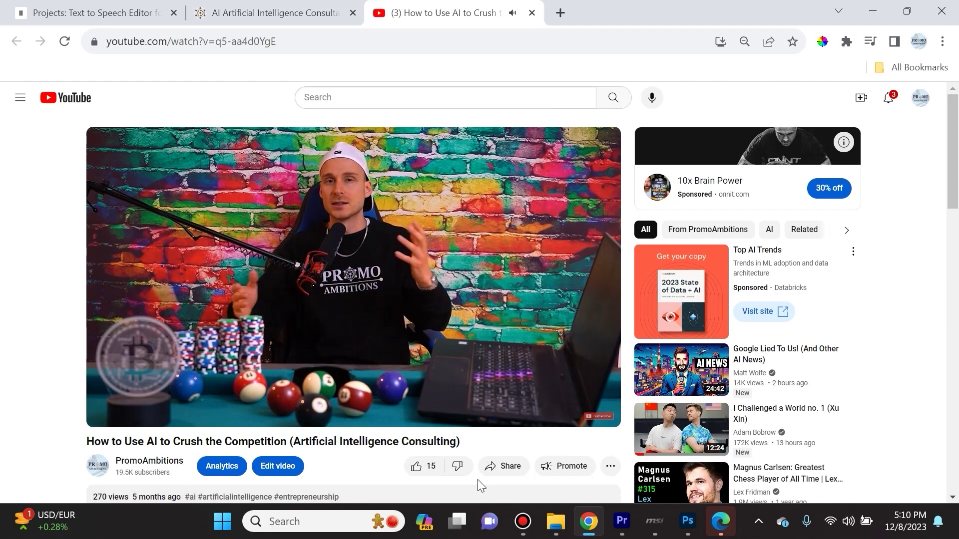
{"action": "left_click", "coordinate": [510, 467]}
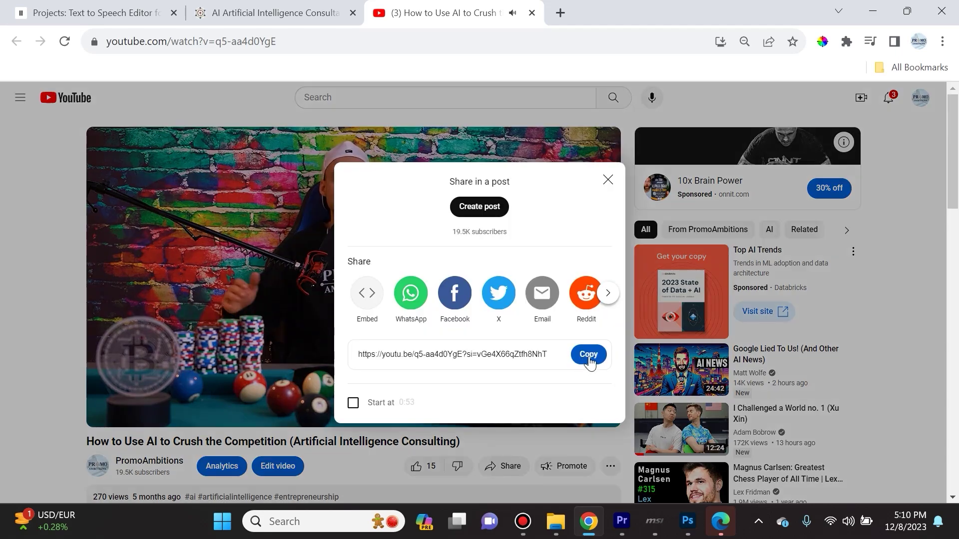
{"action": "left_click", "coordinate": [595, 359]}
Step: Paste the YouTube link into the dub form and keep Video Resolution at Highest
{"action": "key", "text": "ctrl+1"}
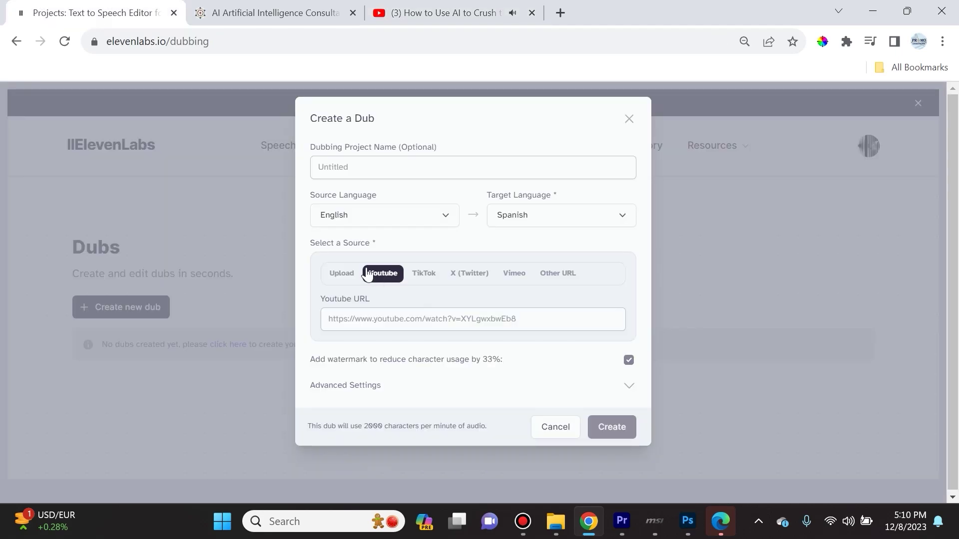
{"action": "left_click", "coordinate": [414, 324]}
{"action": "key", "text": "ctrl+v"}
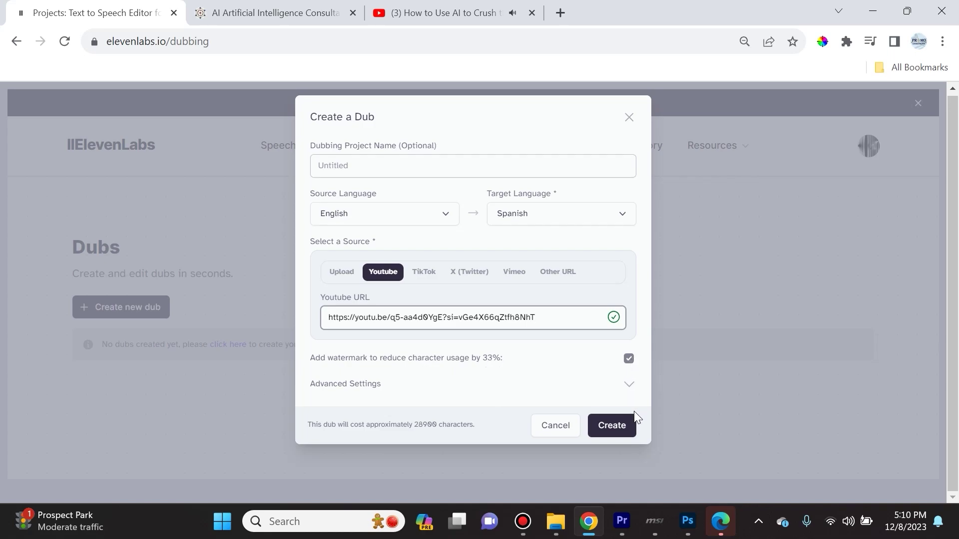
{"action": "left_click", "coordinate": [628, 383]}
{"action": "scroll", "coordinate": [385, 356], "scroll_direction": "down", "scroll_amount": 2}
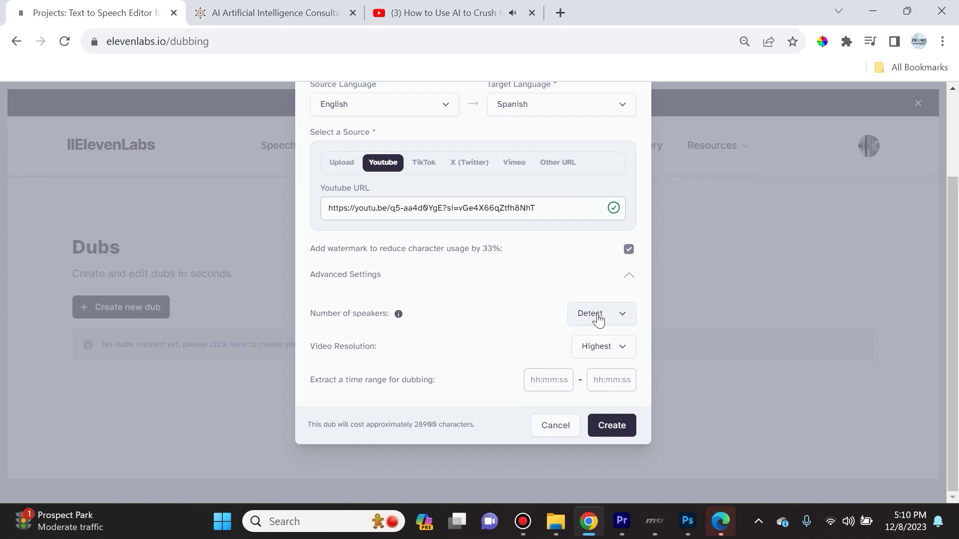
{"action": "left_click", "coordinate": [609, 351]}
{"action": "left_click", "coordinate": [608, 393]}
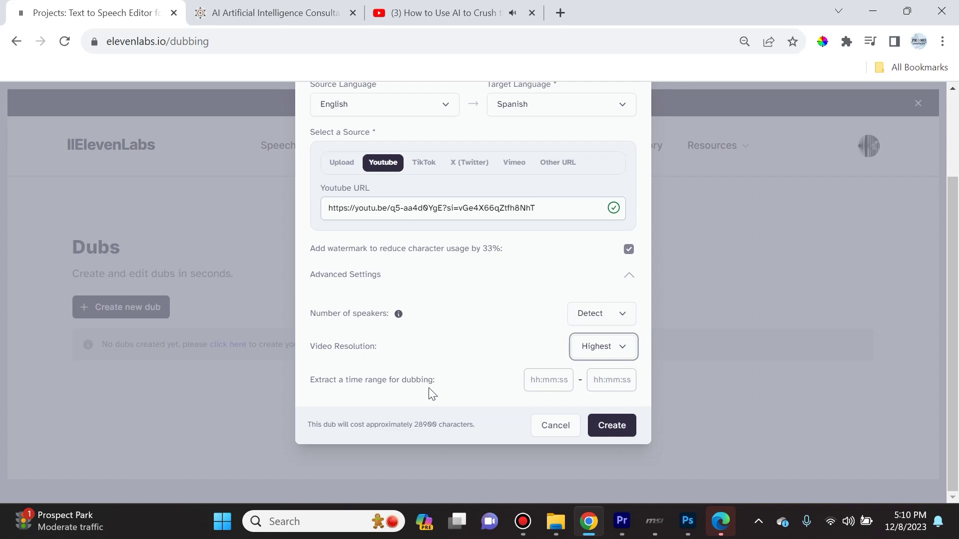
Step: Check the video timing and set the dubbing range from 00:01:00 to 00:02:00
{"action": "left_click", "coordinate": [552, 378]}
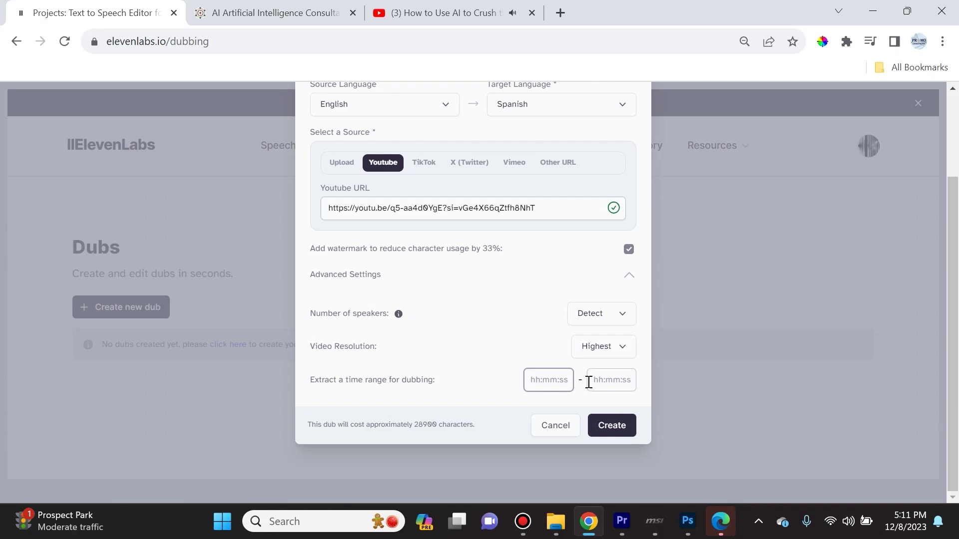
{"action": "left_click", "coordinate": [449, 12]}
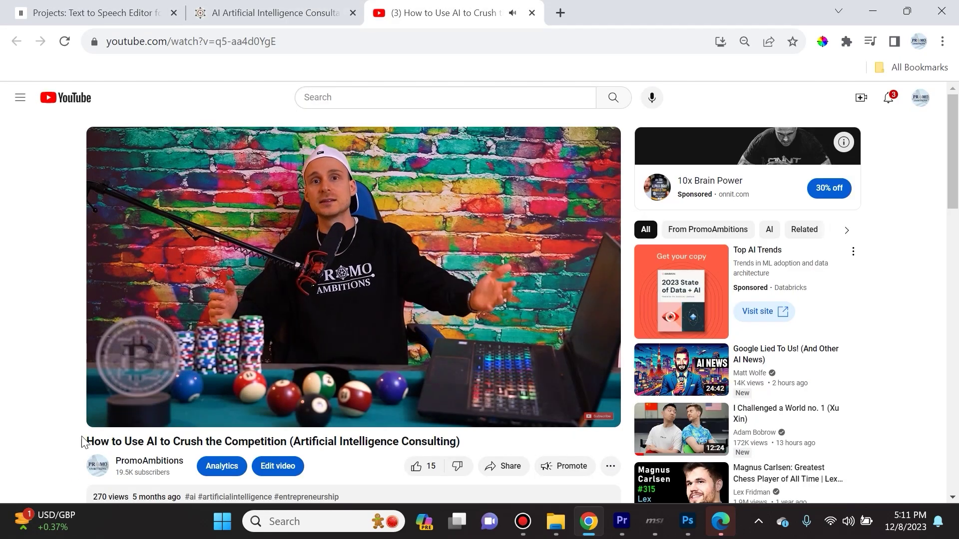
{"action": "left_click", "coordinate": [106, 414]}
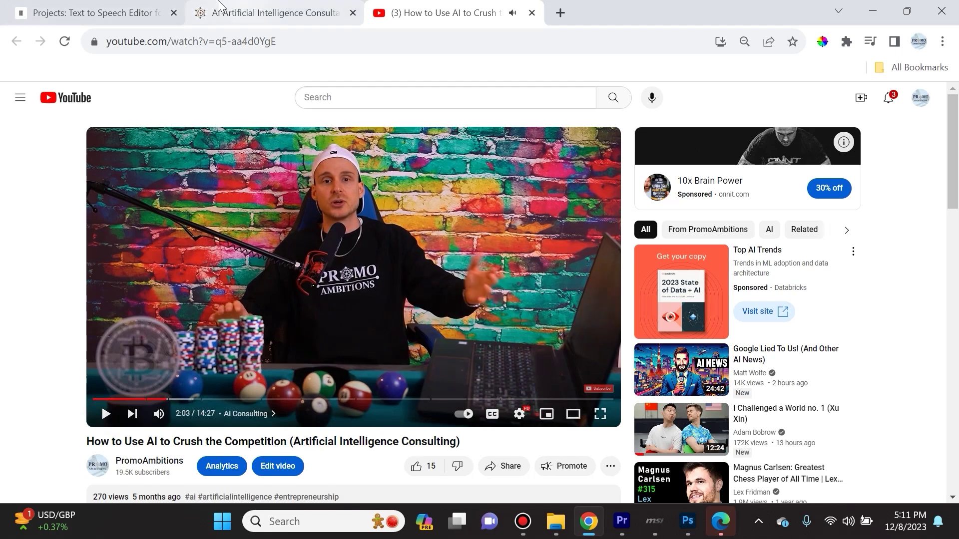
{"action": "left_click", "coordinate": [102, 10]}
{"action": "left_click", "coordinate": [552, 382]}
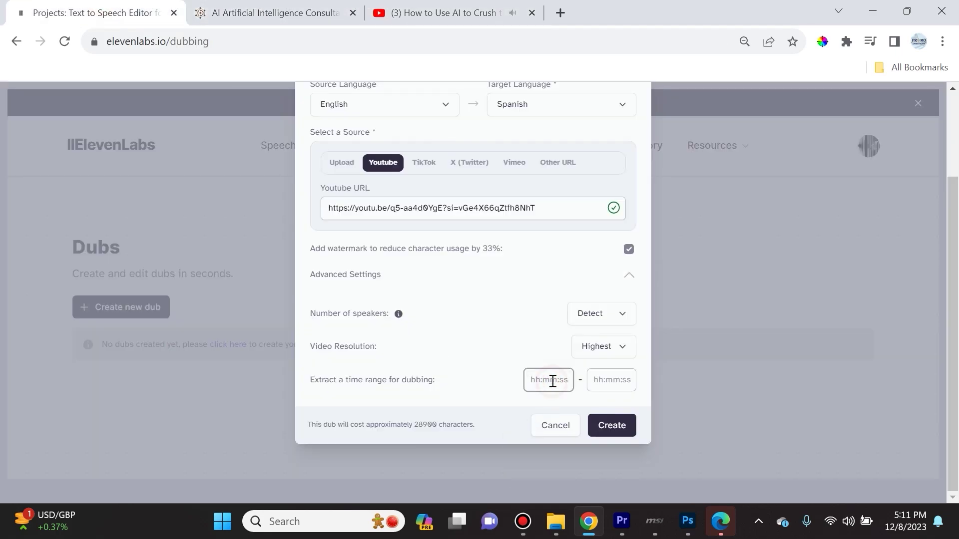
{"action": "type", "text": "00:01:00"}
{"action": "left_click", "coordinate": [609, 380]}
{"action": "type", "text": "00:"}
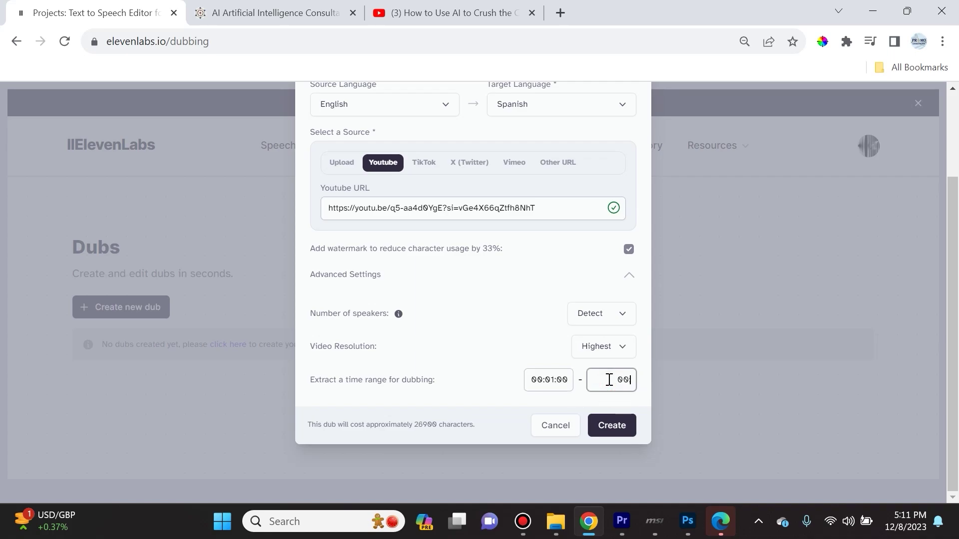
{"action": "type", "text": "02:00"}
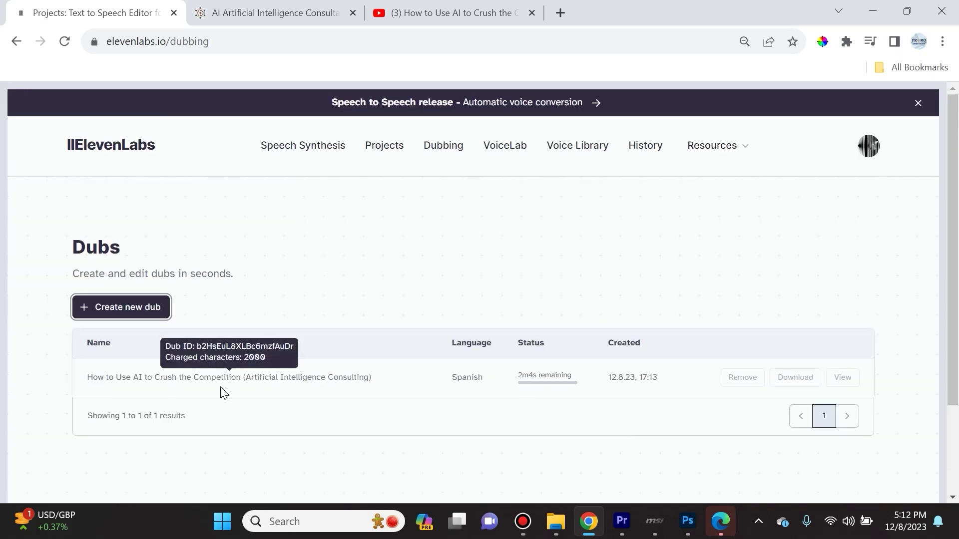
Step: Create the Spanish dub and open its preview once finished
{"action": "left_click", "coordinate": [615, 430]}
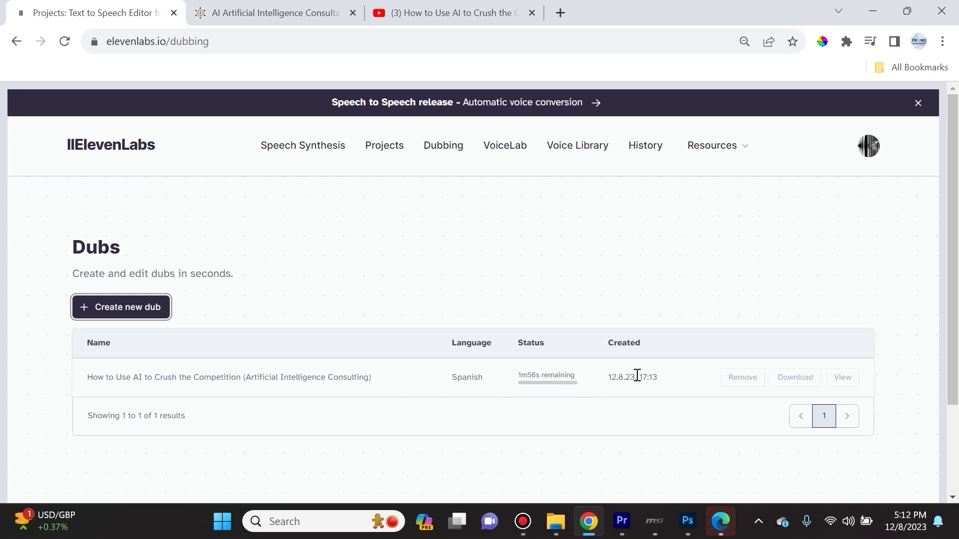
{"action": "left_click", "coordinate": [306, 316]}
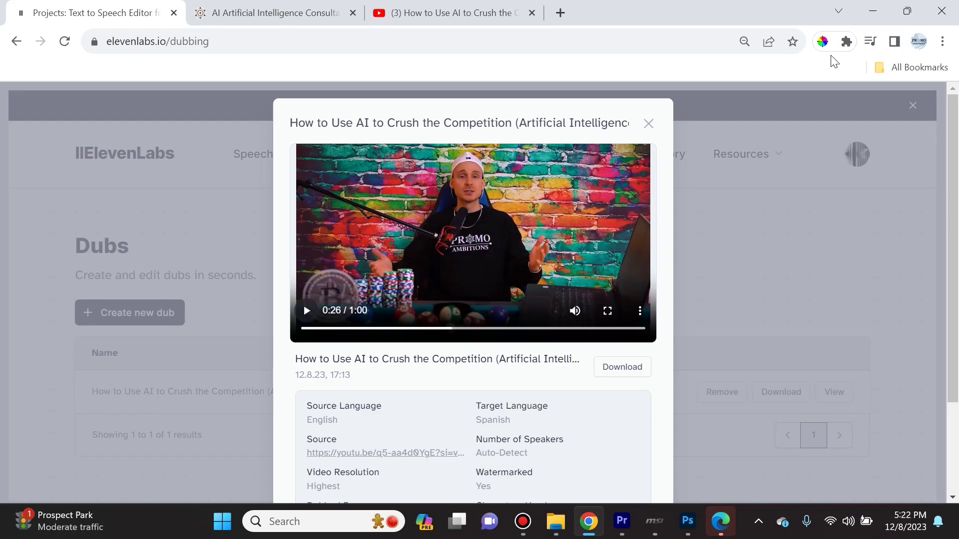
Step: Play the Spanish dubbed video and scroll through its details
{"action": "left_click", "coordinate": [304, 307]}
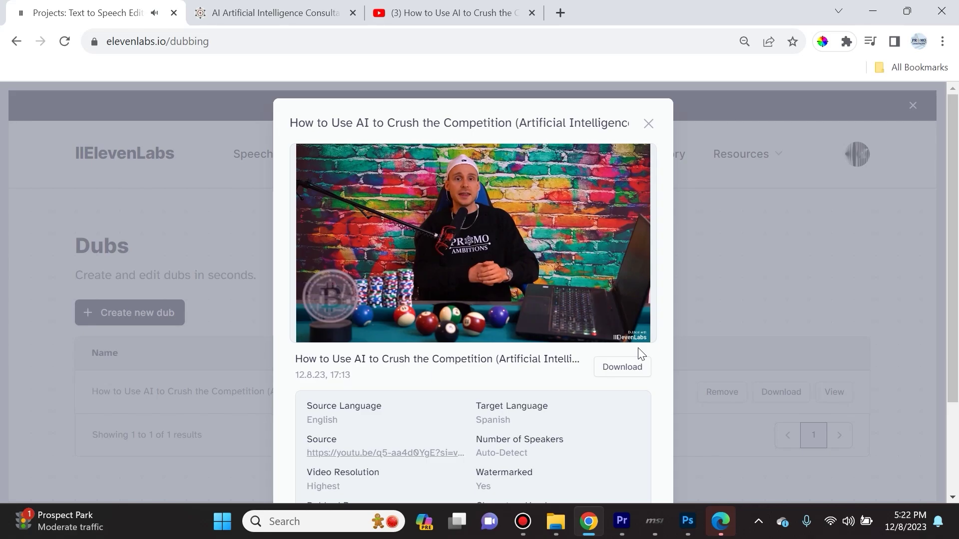
{"action": "scroll", "coordinate": [639, 350], "scroll_direction": "down", "scroll_amount": 3}
{"action": "scroll", "coordinate": [639, 350], "scroll_direction": "up", "scroll_amount": 3}
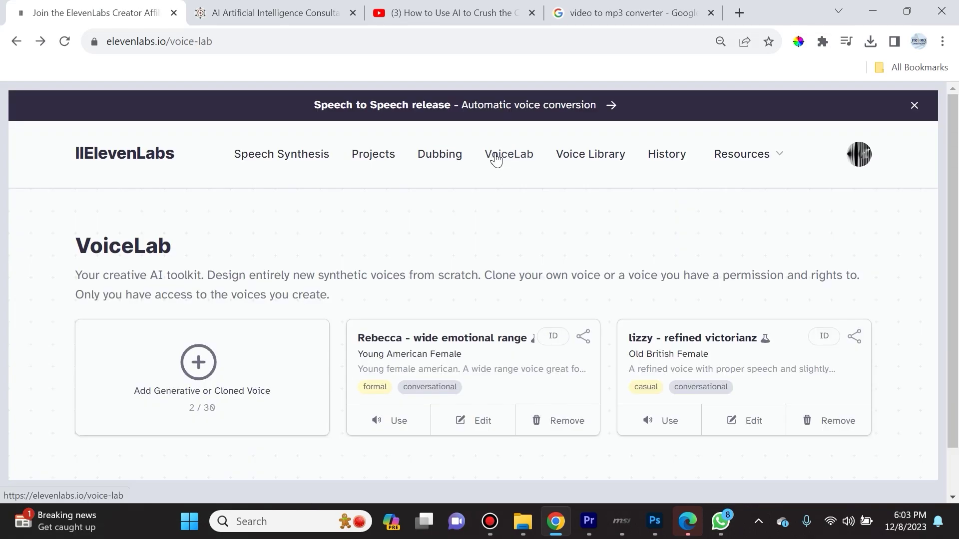
Step: Glance at the Voice Library page, then return to VoiceLab and open Add Generative or Cloned Voice
{"action": "left_click", "coordinate": [501, 156]}
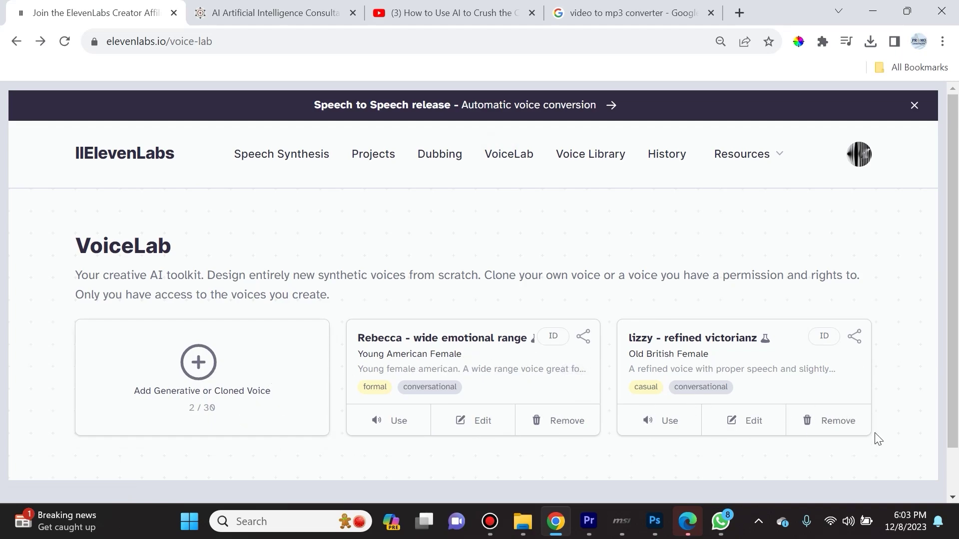
{"action": "left_click", "coordinate": [602, 150]}
{"action": "left_click", "coordinate": [506, 154]}
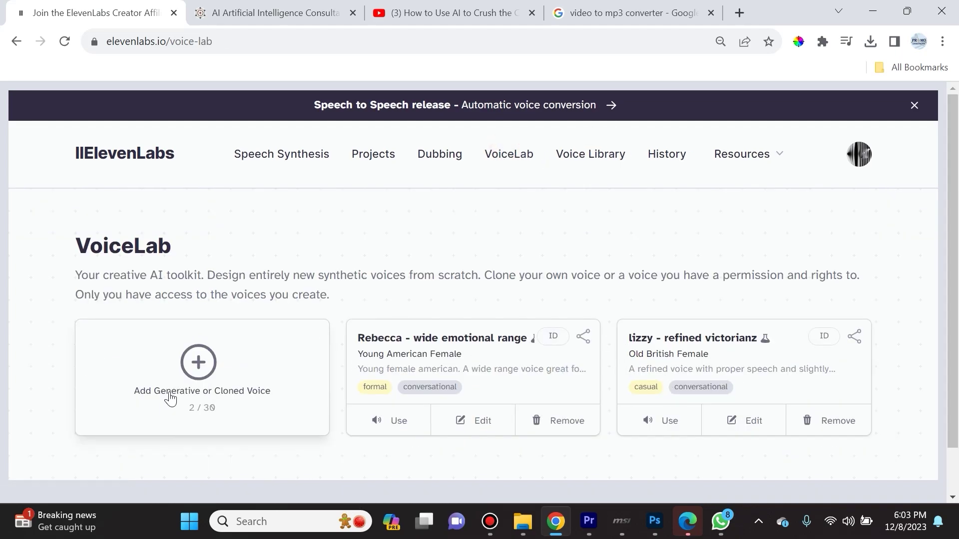
{"action": "left_click", "coordinate": [195, 368]}
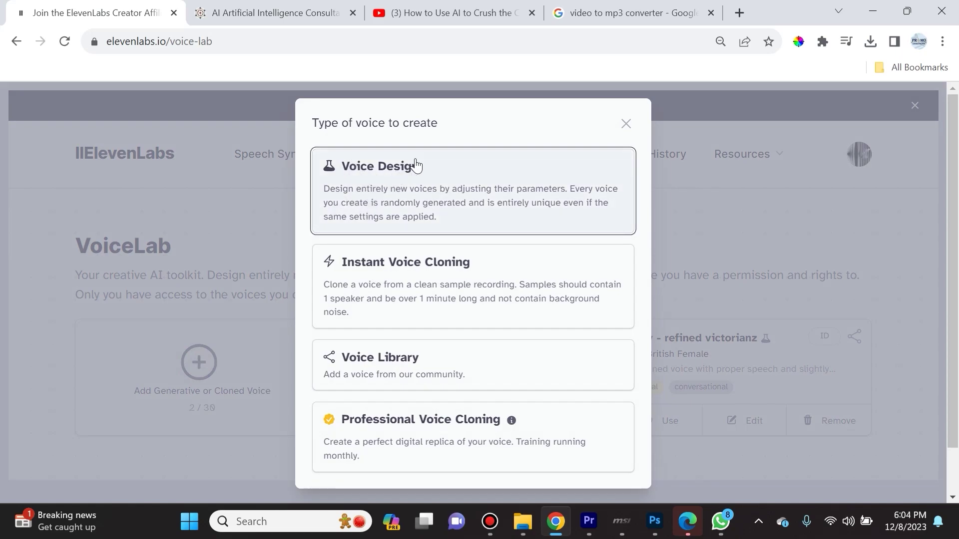
Step: Start a Voice Design with gender Female, age Young and accent British
{"action": "left_click", "coordinate": [399, 188]}
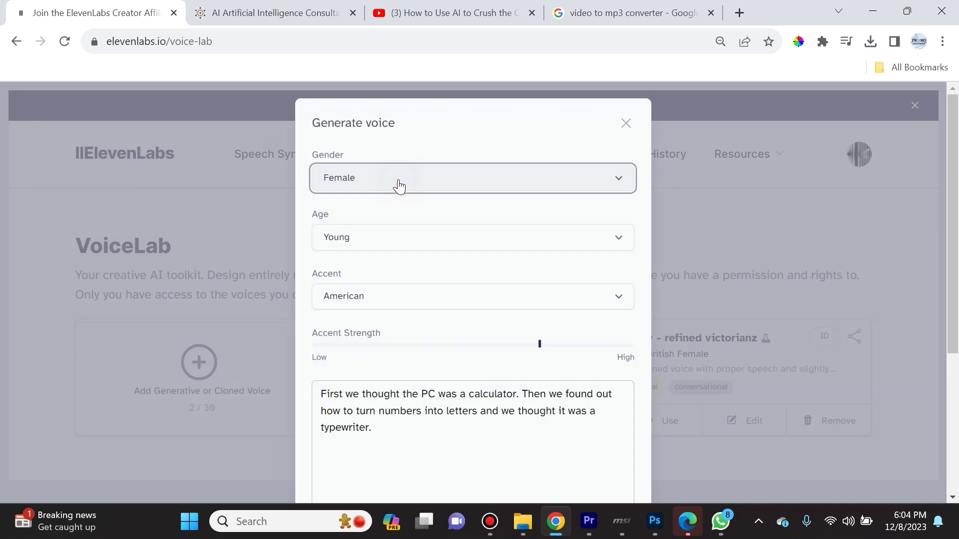
{"action": "left_click", "coordinate": [395, 194]}
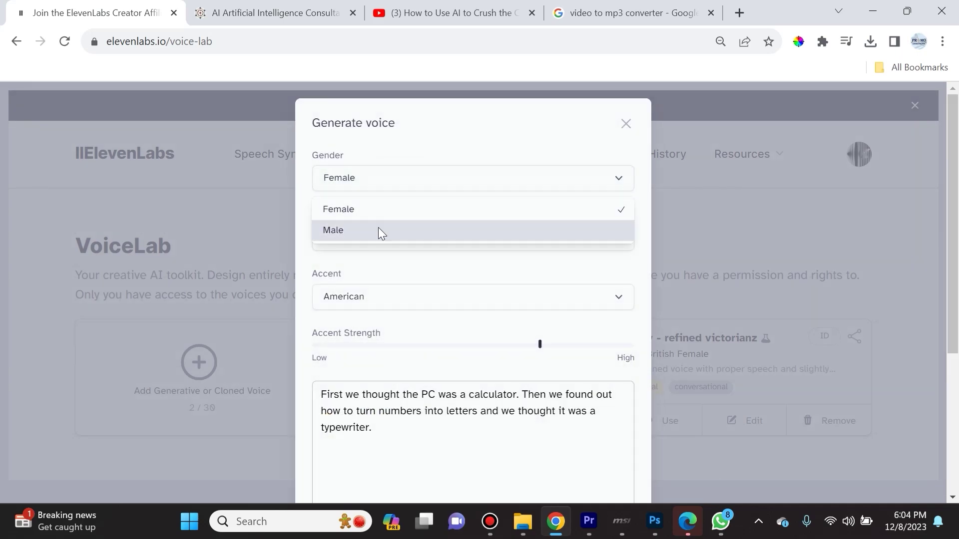
{"action": "left_click", "coordinate": [377, 211]}
{"action": "left_click", "coordinate": [369, 237]}
{"action": "left_click", "coordinate": [363, 268]}
{"action": "left_click", "coordinate": [365, 294]}
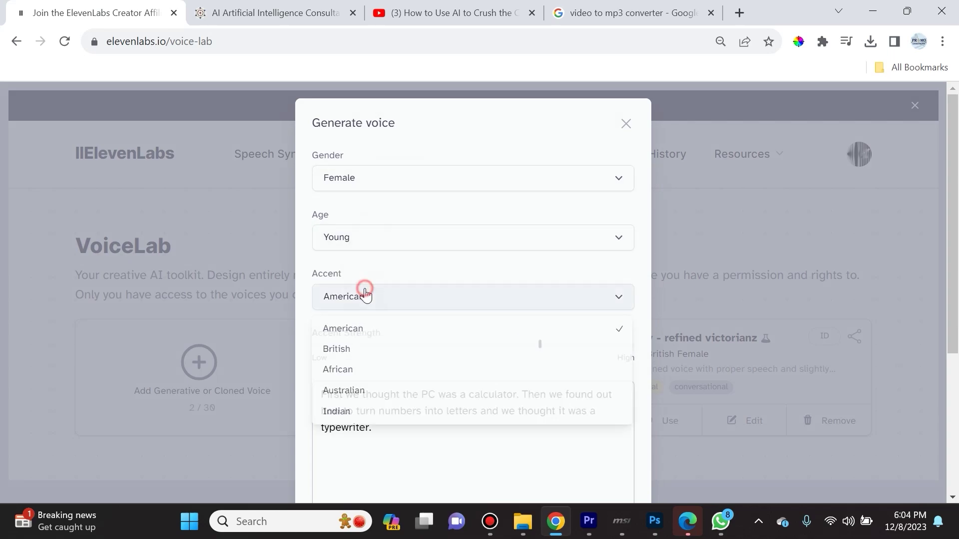
{"action": "left_click", "coordinate": [367, 351]}
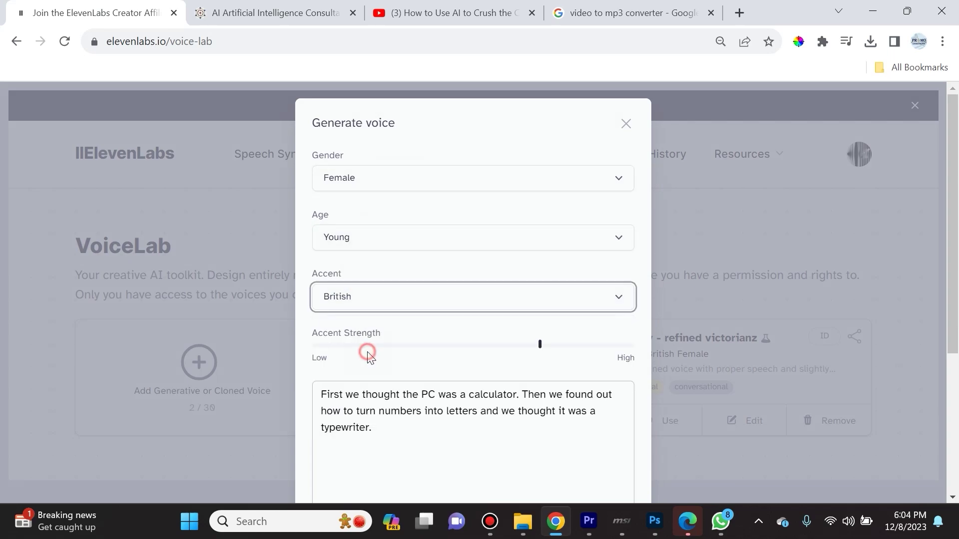
Step: Raise accent strength to about 158%, select the preview sentence, then close the design unsaved
{"action": "left_click", "coordinate": [544, 345]}
{"action": "mouse_move", "coordinate": [547, 346]}
{"action": "left_mouse_down"}
{"action": "mouse_move", "coordinate": [570, 346]}
{"action": "mouse_move", "coordinate": [541, 346]}
{"action": "left_mouse_up"}
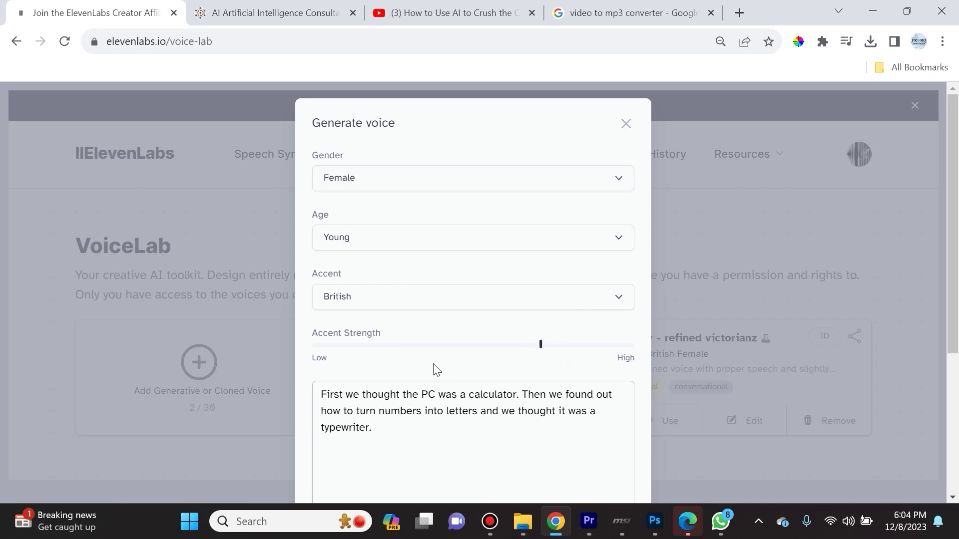
{"action": "scroll", "coordinate": [432, 368], "scroll_direction": "down", "scroll_amount": 3}
{"action": "left_click", "coordinate": [377, 278]}
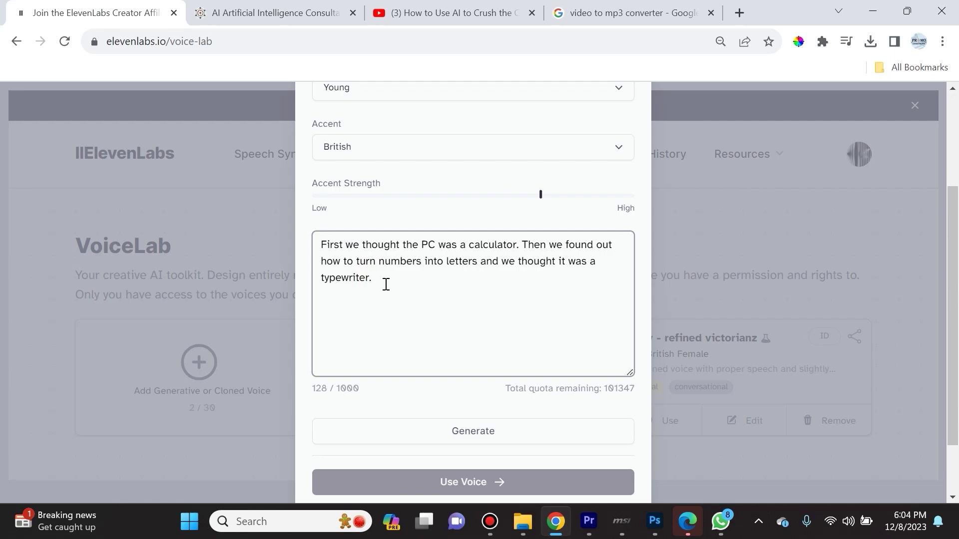
{"action": "left_click_drag", "start_coordinate": [383, 278], "coordinate": [410, 275]}
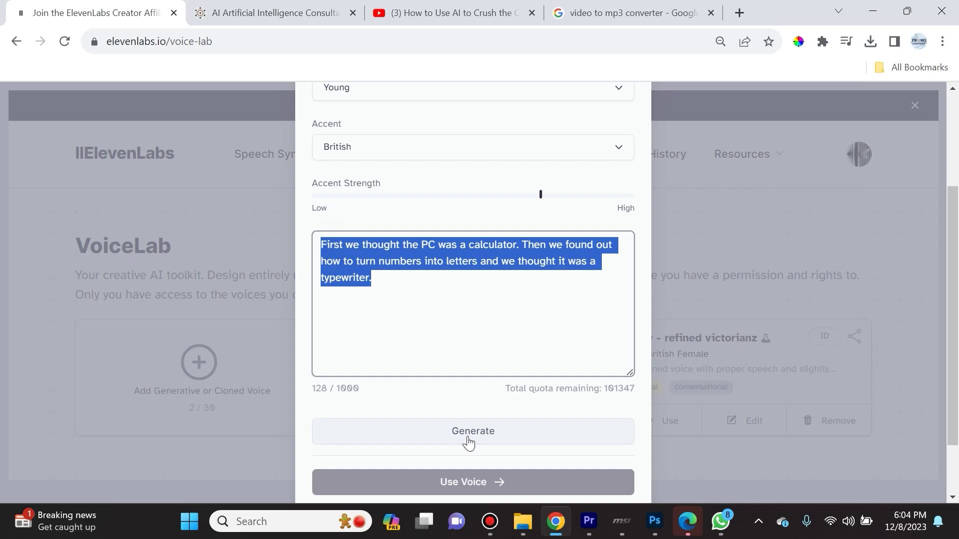
{"action": "scroll", "coordinate": [467, 442], "scroll_direction": "down", "scroll_amount": 2}
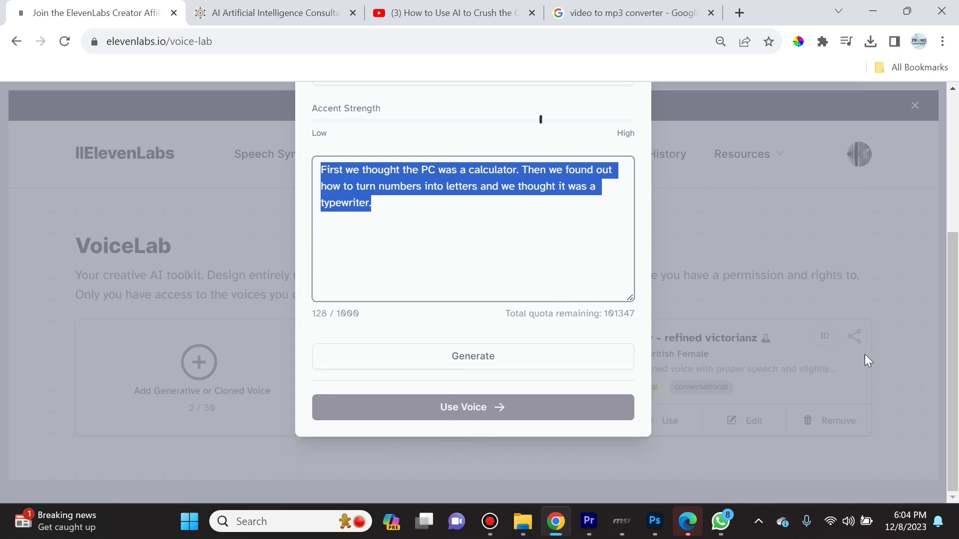
{"action": "left_click", "coordinate": [756, 243]}
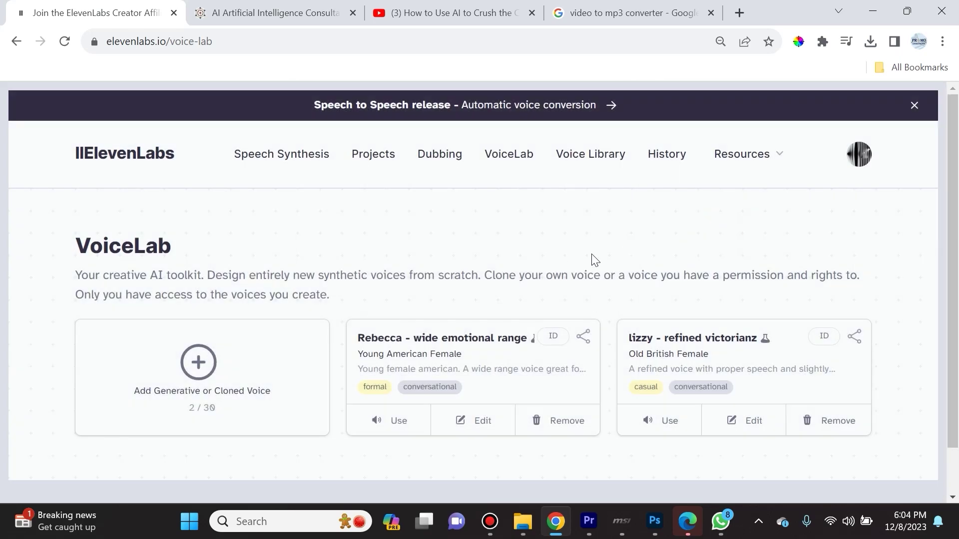
Step: Begin an Instant Voice Clone named 'Dad's Voice', dismissing the file picker without uploading
{"action": "left_click", "coordinate": [209, 362]}
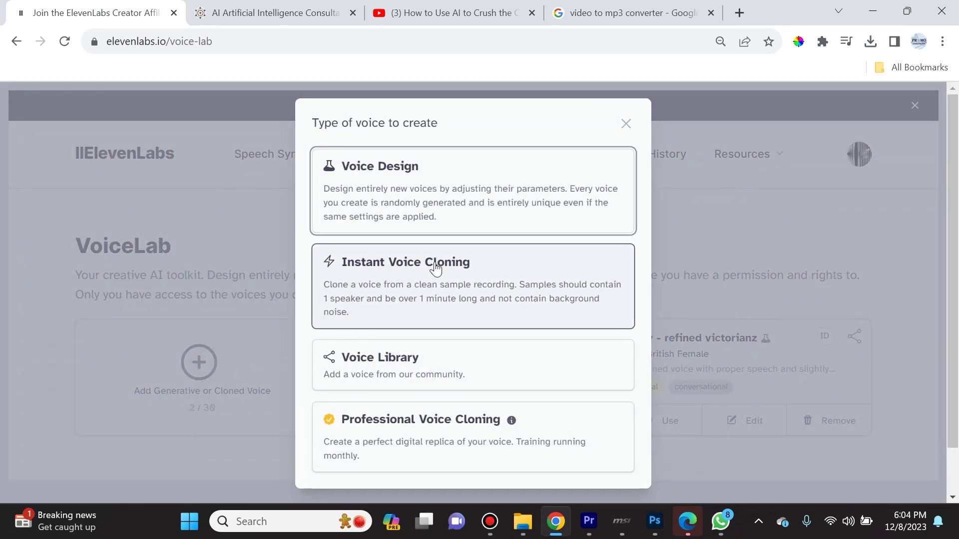
{"action": "left_click", "coordinate": [453, 291]}
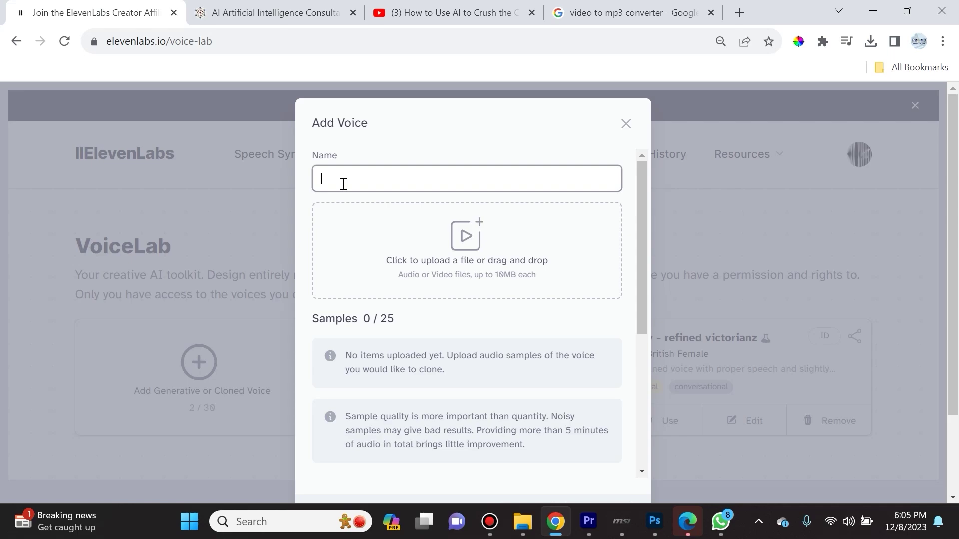
{"action": "type", "text": "Dad's Voice"}
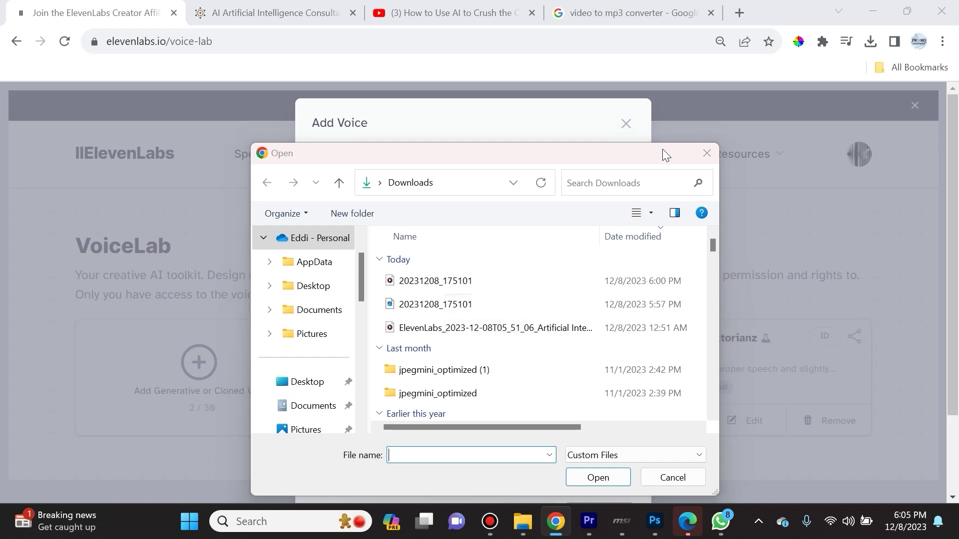
{"action": "left_click", "coordinate": [707, 152]}
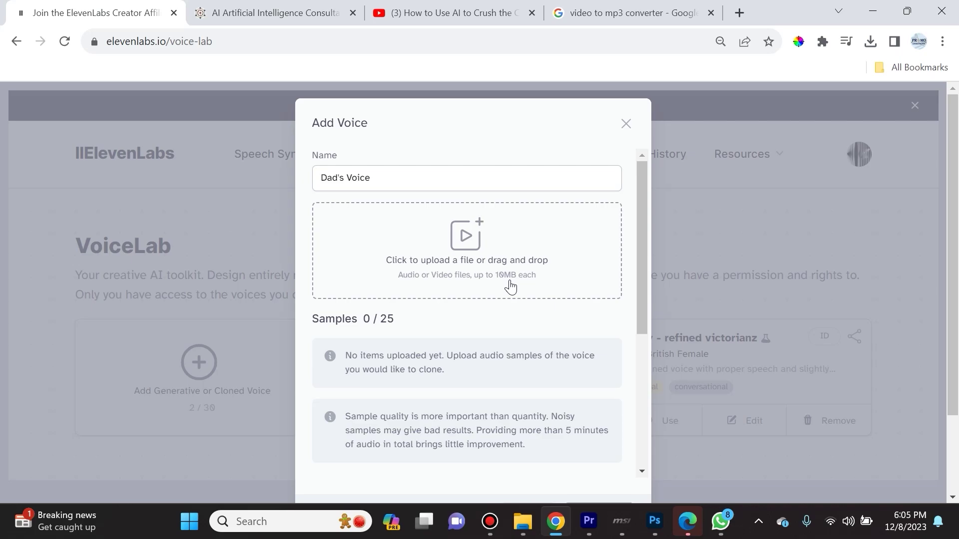
{"action": "left_click", "coordinate": [594, 11]}
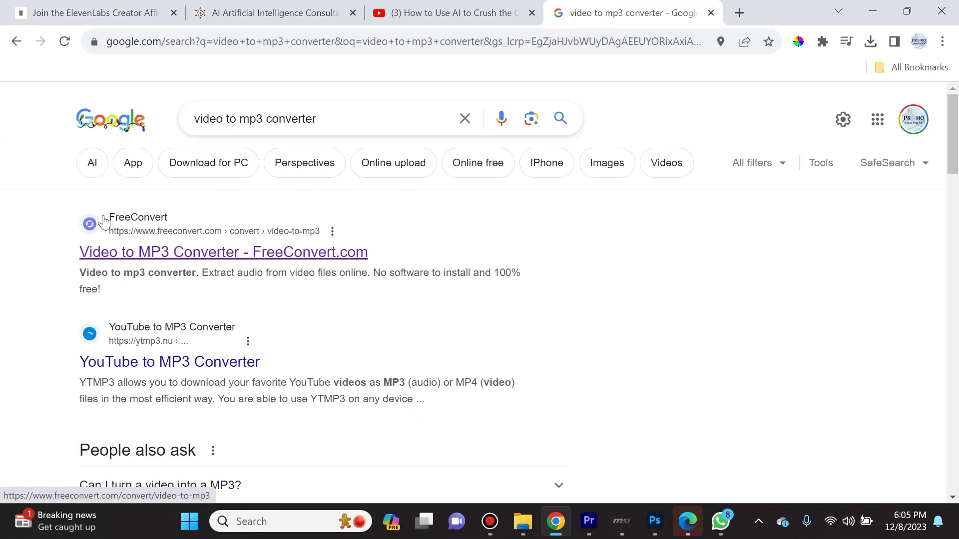
Step: Open FreeConvert's Video to MP3 Converter from the Google results, then go back to ElevenLabs
{"action": "left_click", "coordinate": [147, 255]}
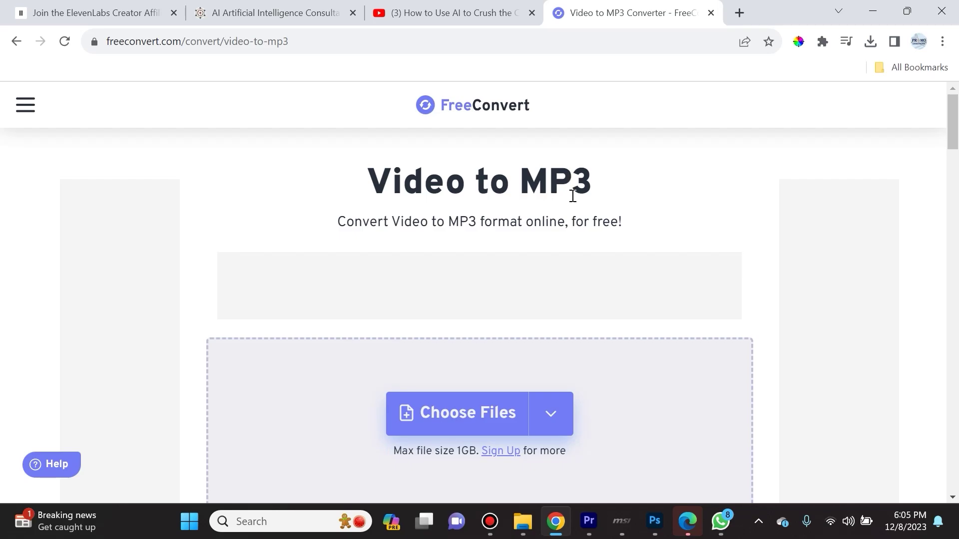
{"action": "left_click", "coordinate": [129, 18]}
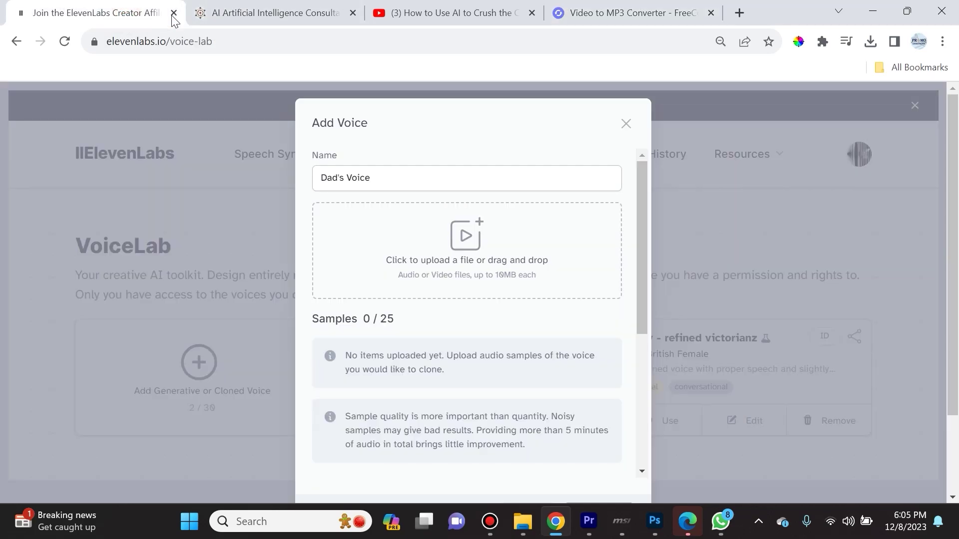
Step: Upload the 20231208_175101 recording from Downloads as Dad's Voice's first sample
{"action": "left_click", "coordinate": [468, 246]}
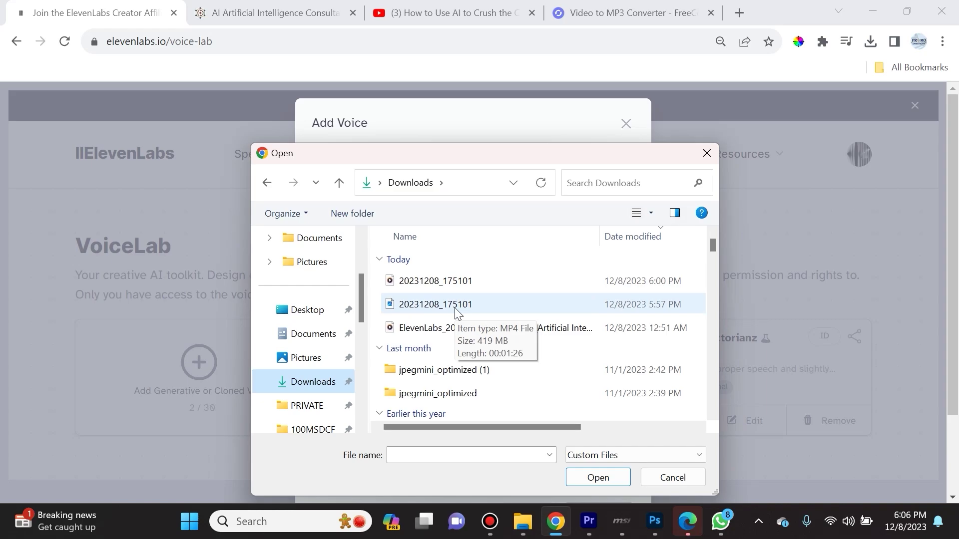
{"action": "left_click", "coordinate": [484, 279]}
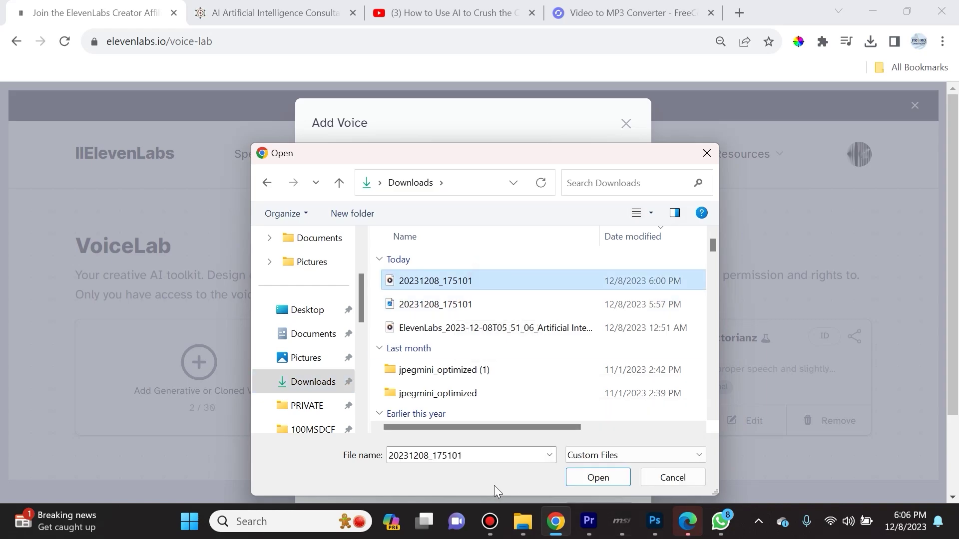
{"action": "left_click", "coordinate": [585, 480]}
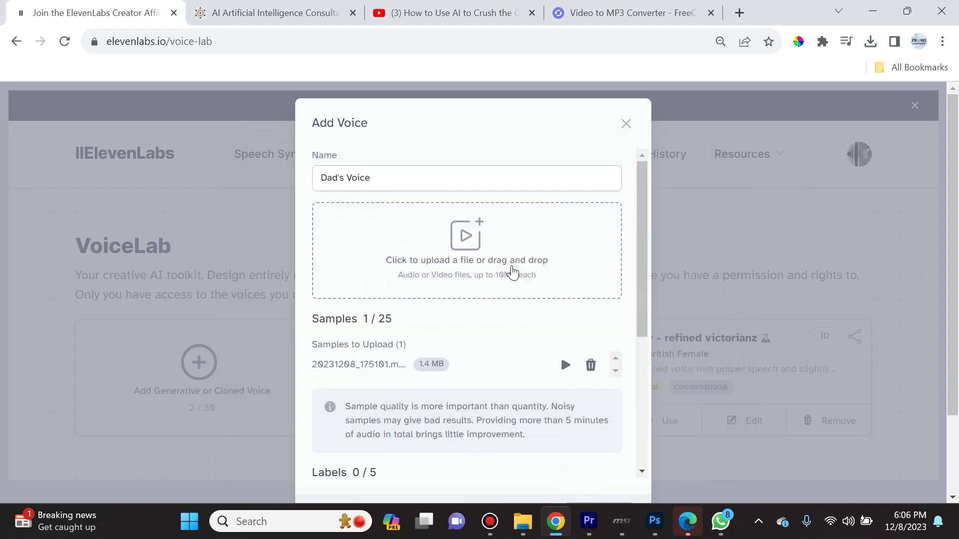
Step: Describe it as 'Male voice with a thick russian accent.', confirm voice rights, and add Dad's Voice
{"action": "scroll", "coordinate": [356, 263], "scroll_direction": "down", "scroll_amount": 8}
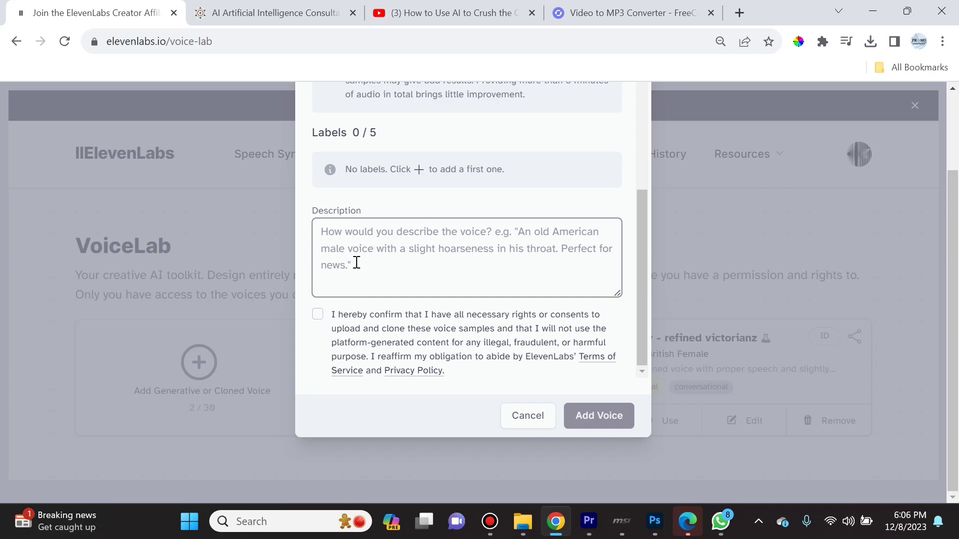
{"action": "type", "text": "Male voice with a"}
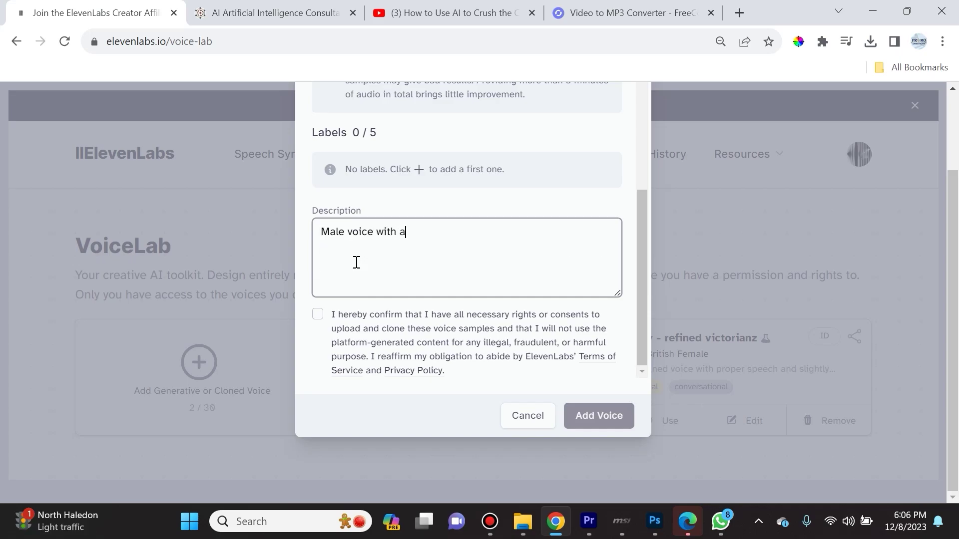
{"action": "type", "text": " thick russian accent."}
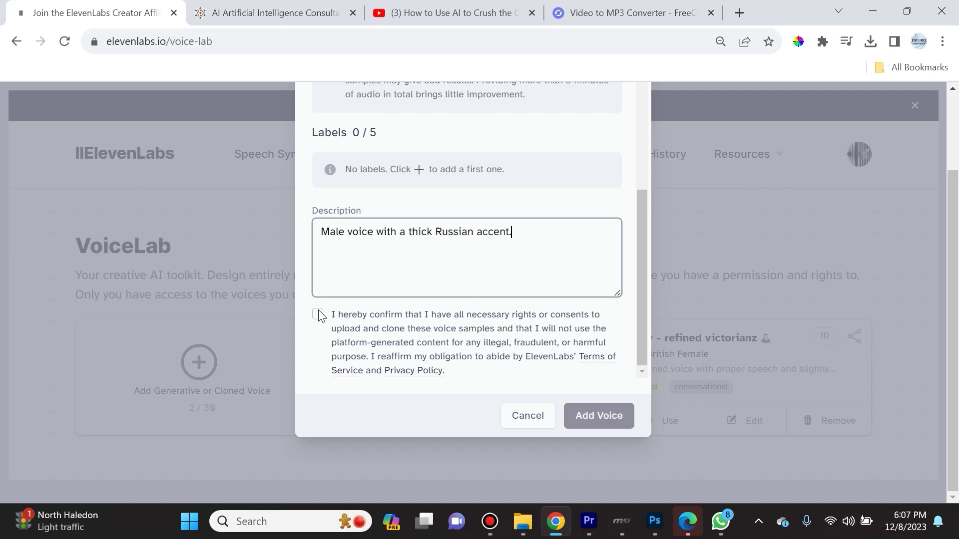
{"action": "left_click", "coordinate": [318, 315]}
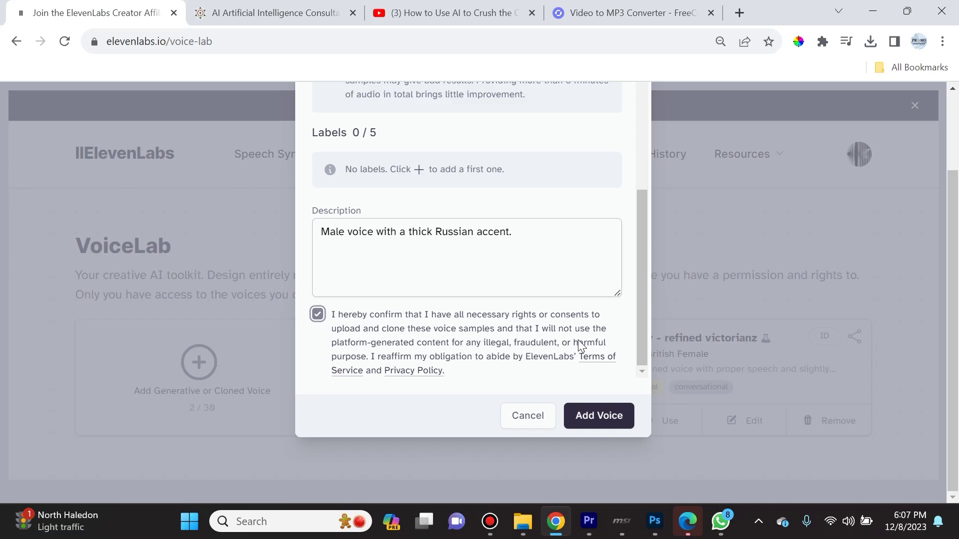
{"action": "left_click", "coordinate": [611, 424]}
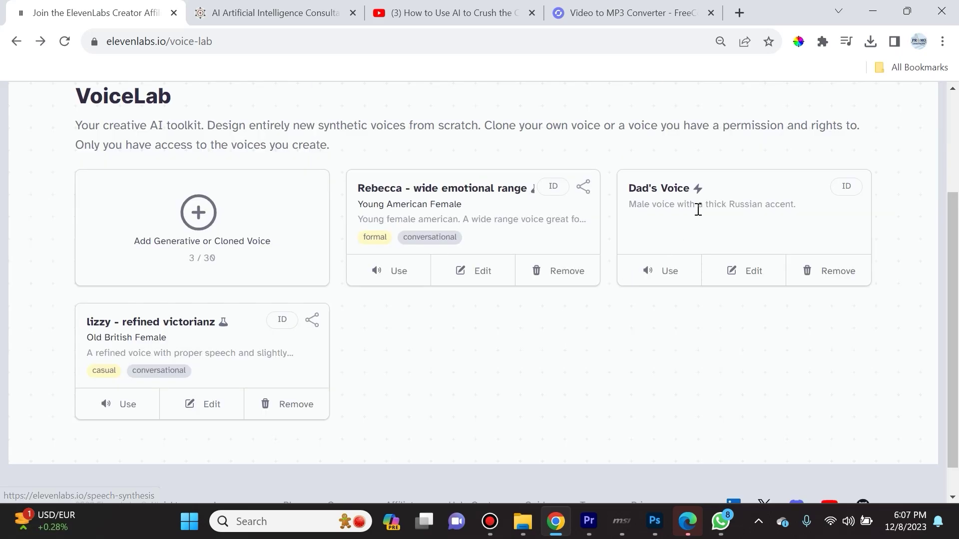
Step: Use Dad's Voice for speech with the pasted childhood and family-history sentence, then view History
{"action": "left_click", "coordinate": [669, 273]}
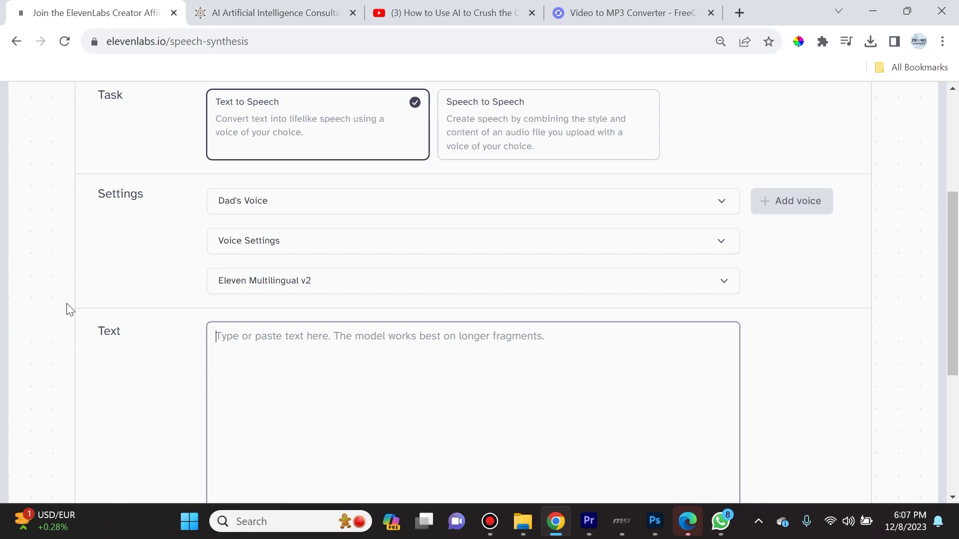
{"action": "type", "text": "I want to tell you a story about my childhood and the history of our family. Let me start with your great grandparents."}
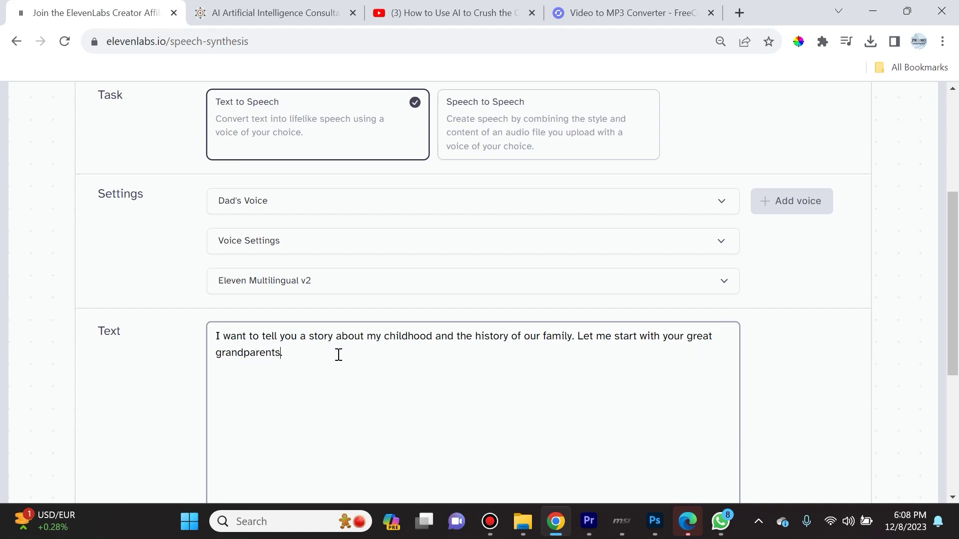
{"action": "scroll", "coordinate": [332, 355], "scroll_direction": "down", "scroll_amount": 5}
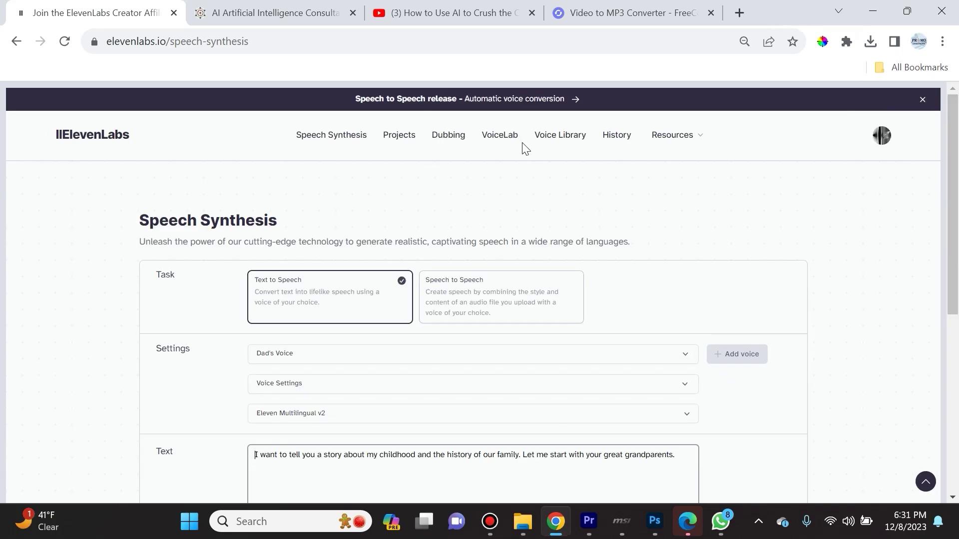
{"action": "left_click", "coordinate": [617, 136]}
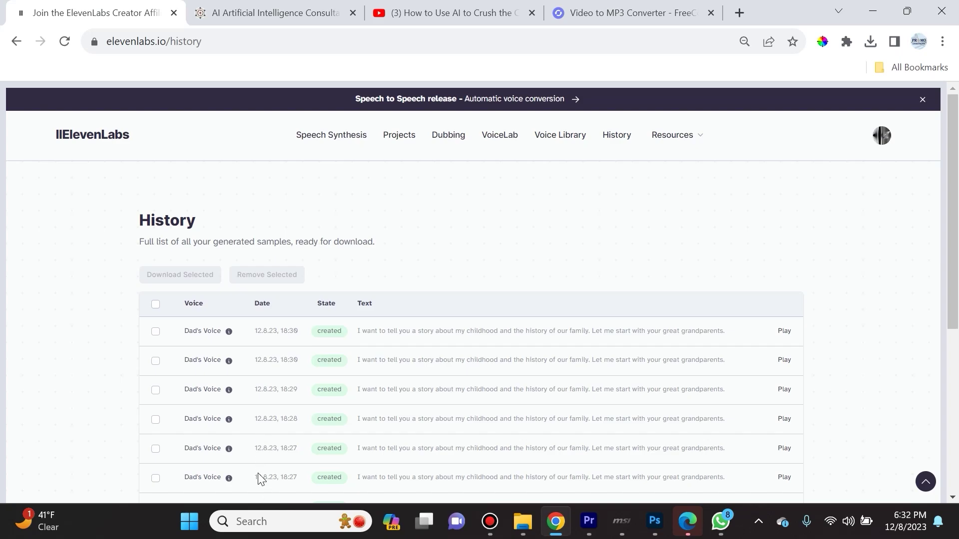
{"action": "left_click", "coordinate": [312, 145]}
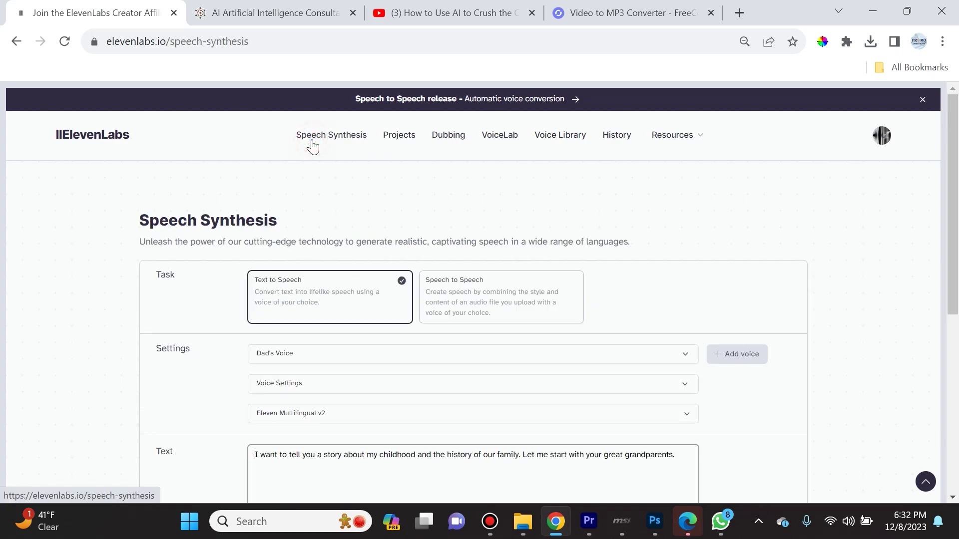
{"action": "left_click", "coordinate": [469, 384]}
Step: Scroll down to the Voice Settings sliders and inspect one slider's info tooltip
{"action": "scroll", "coordinate": [471, 428], "scroll_direction": "down", "scroll_amount": 3}
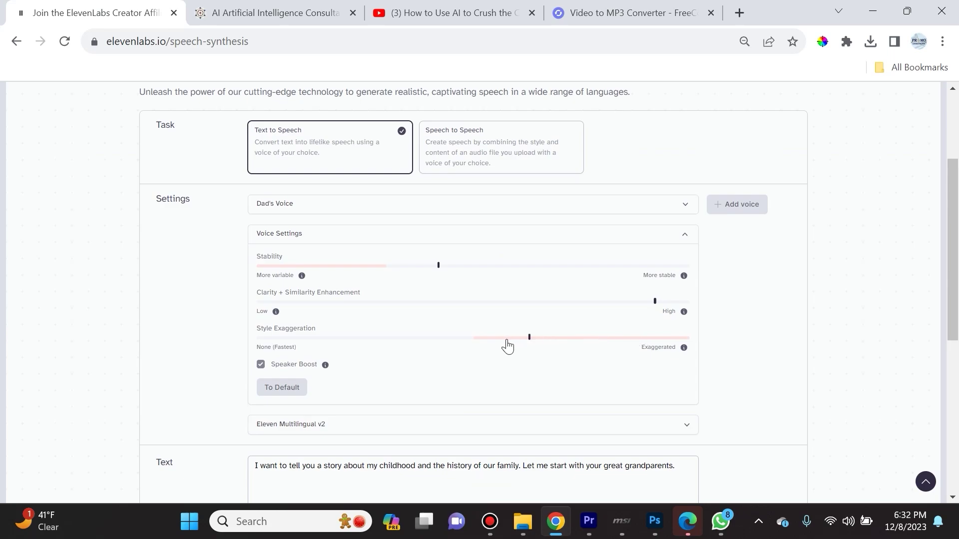
{"action": "mouse_move", "coordinate": [529, 345]}
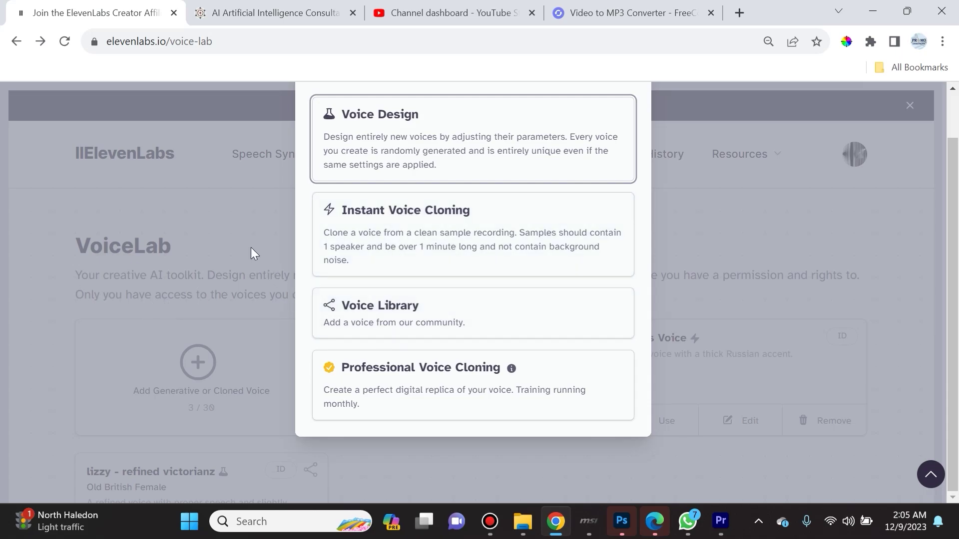
{"action": "left_click", "coordinate": [428, 323]}
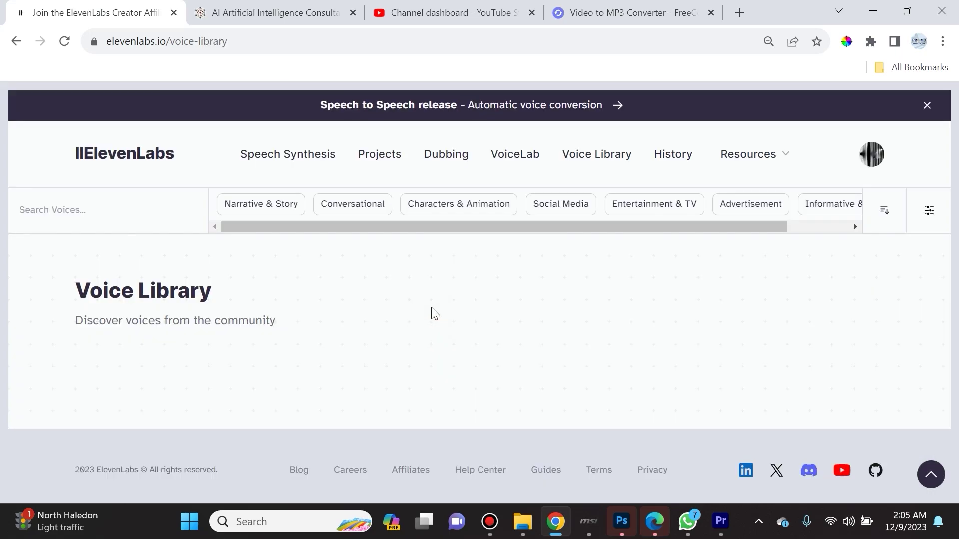
{"action": "scroll", "coordinate": [506, 315], "scroll_direction": "down", "scroll_amount": 1}
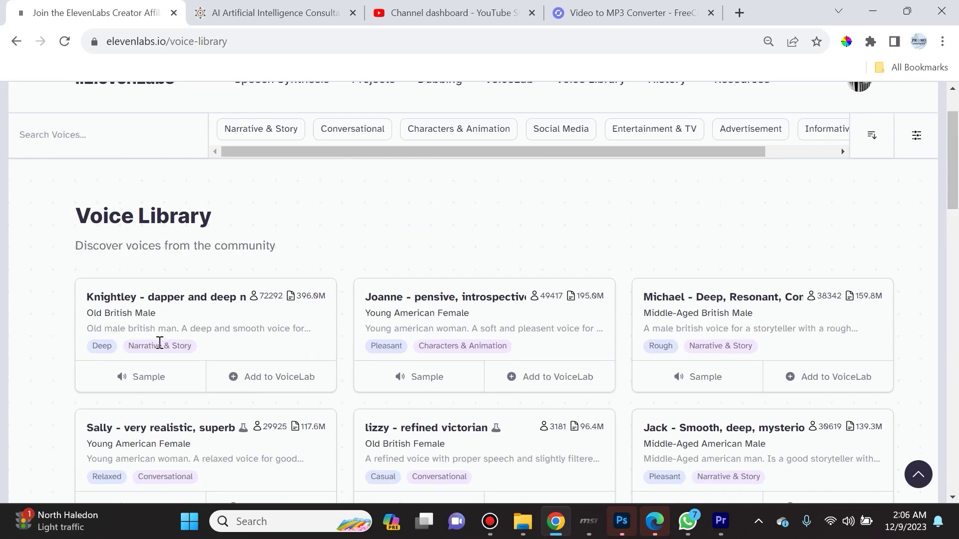
{"action": "scroll", "coordinate": [747, 322], "scroll_direction": "down", "scroll_amount": 1}
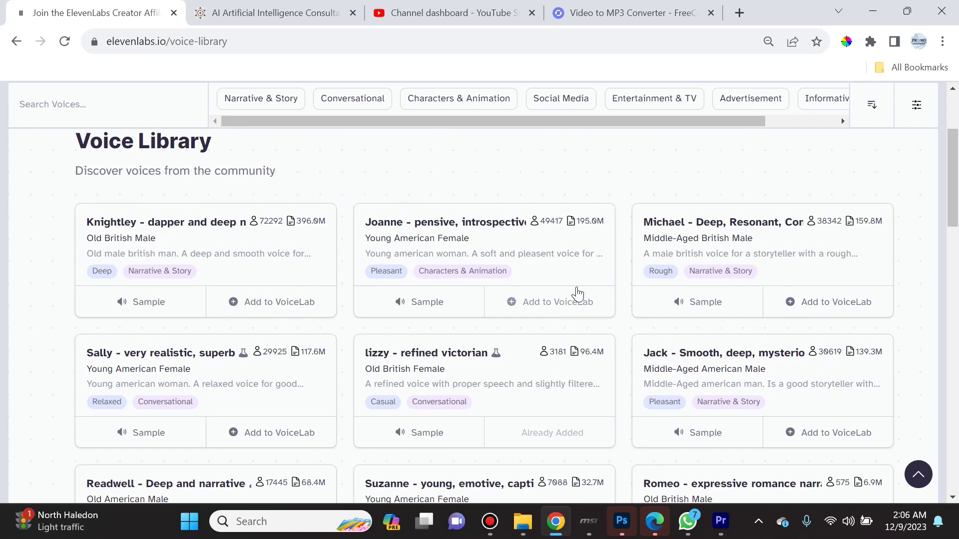
{"action": "scroll", "coordinate": [575, 295], "scroll_direction": "down", "scroll_amount": 4}
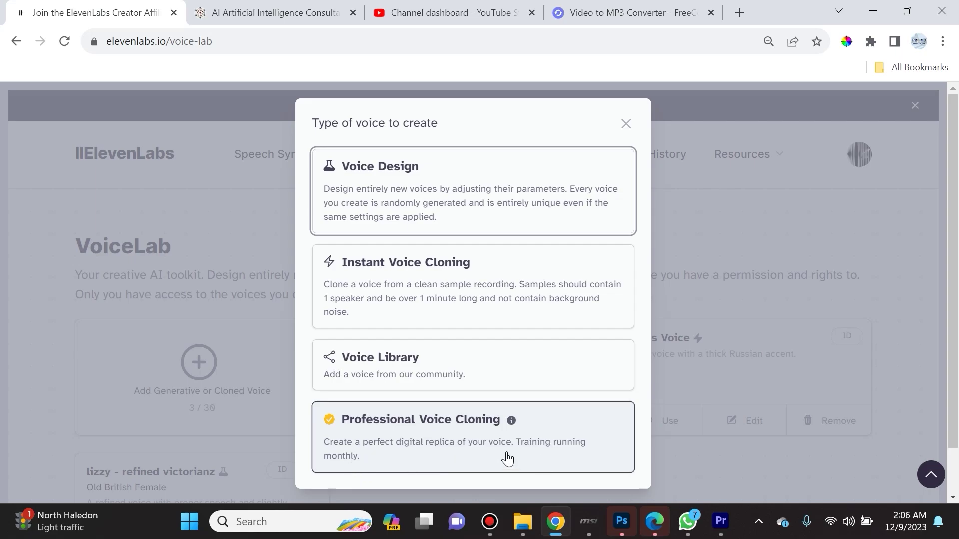
Step: Open Professional Voice Cloning and read its recording and upload guidelines down to Start
{"action": "left_click", "coordinate": [463, 452]}
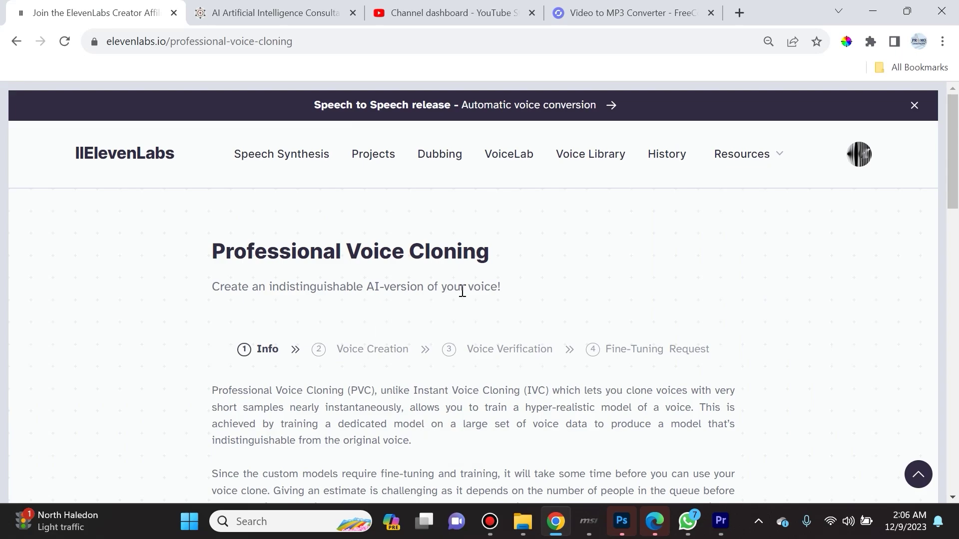
{"action": "scroll", "coordinate": [462, 291], "scroll_direction": "down", "scroll_amount": 10}
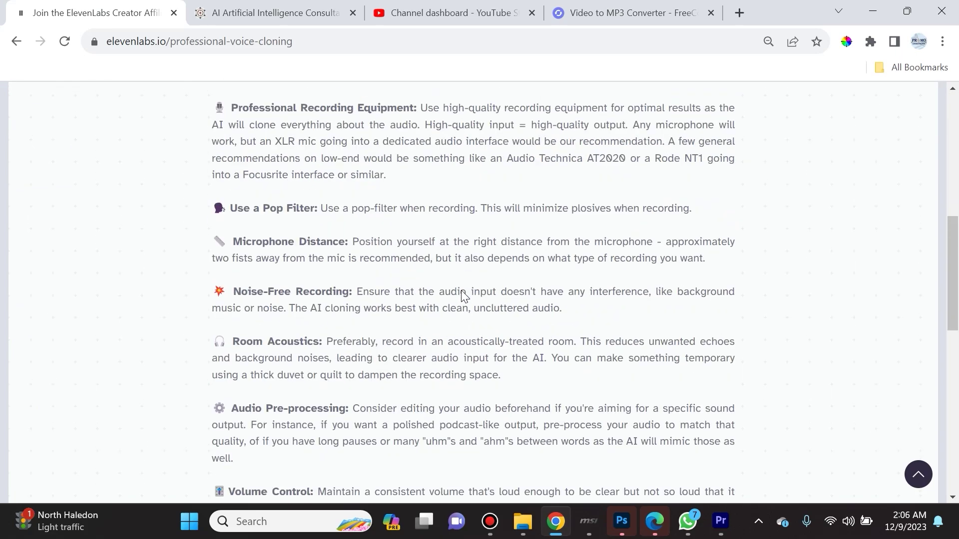
{"action": "scroll", "coordinate": [461, 290], "scroll_direction": "down", "scroll_amount": 9}
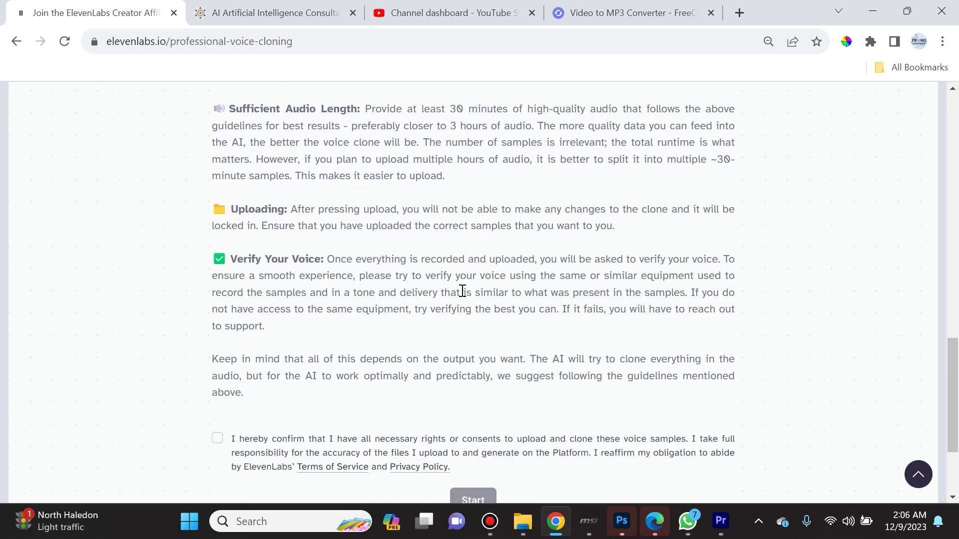
{"action": "scroll", "coordinate": [461, 289], "scroll_direction": "down", "scroll_amount": 3}
{"action": "scroll", "coordinate": [394, 345], "scroll_direction": "up", "scroll_amount": 20}
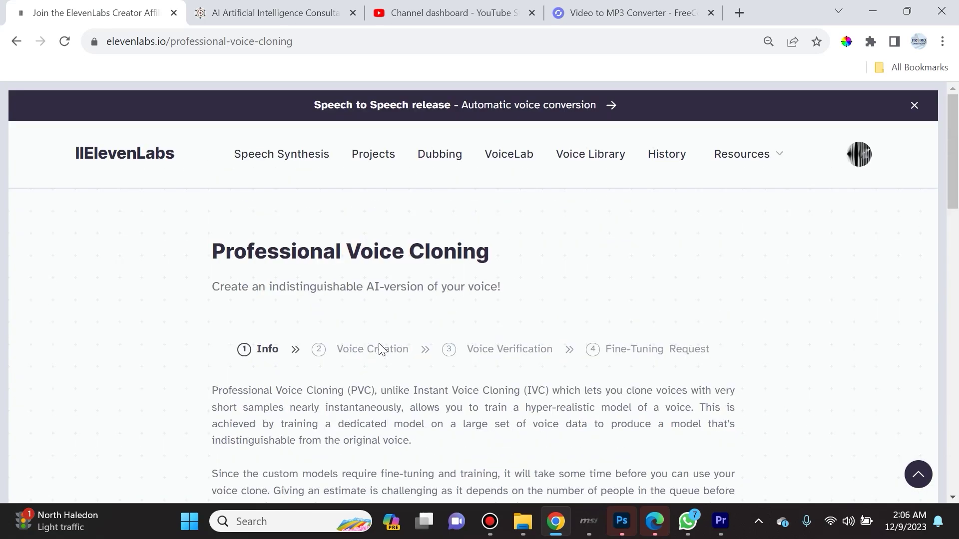
{"action": "scroll", "coordinate": [378, 344], "scroll_direction": "down", "scroll_amount": 3}
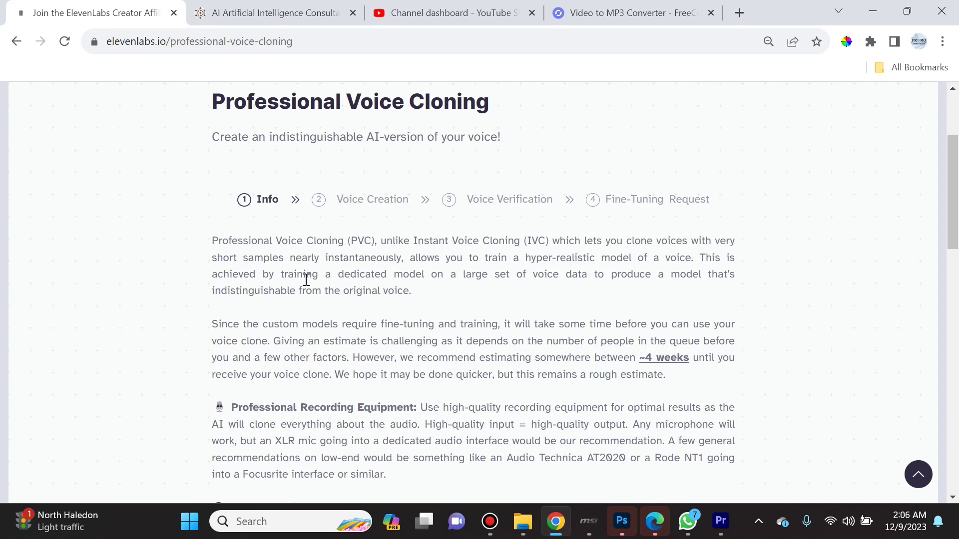
{"action": "scroll", "coordinate": [294, 358], "scroll_direction": "down", "scroll_amount": 9}
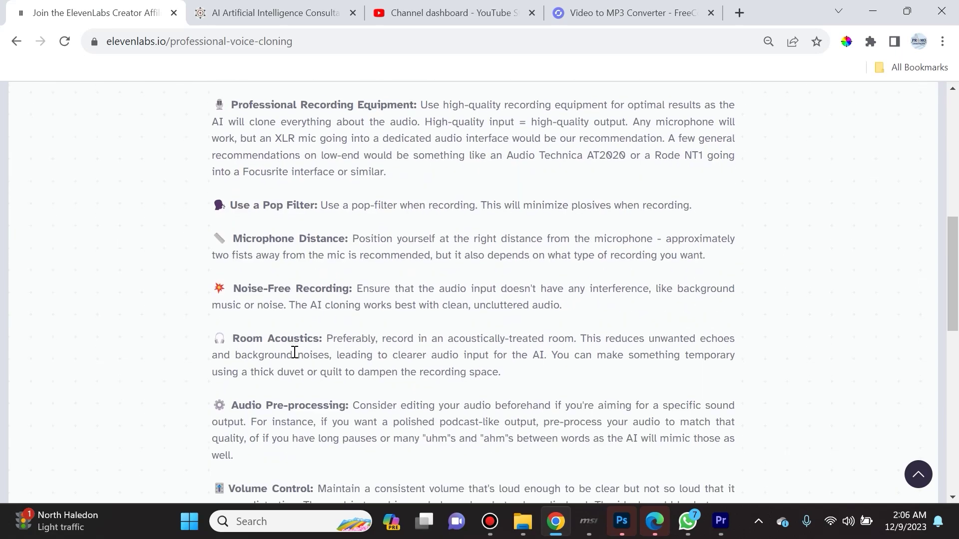
{"action": "scroll", "coordinate": [294, 352], "scroll_direction": "down", "scroll_amount": 7}
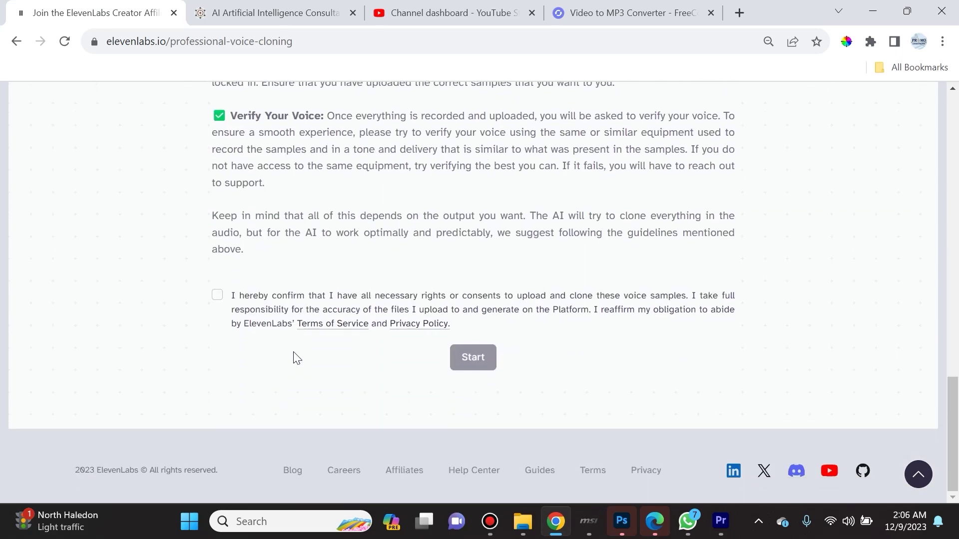